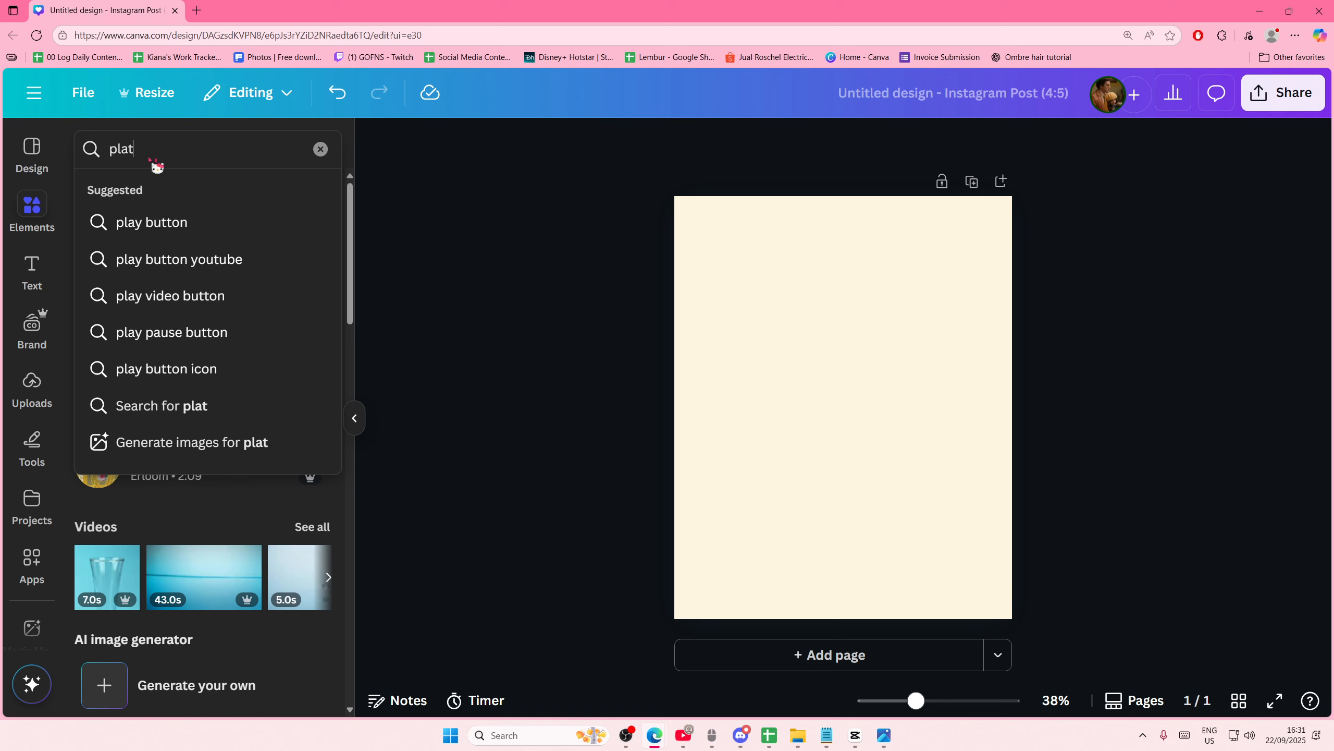
# Search the elements library for "platform display" and show all matching graphics.
pyautogui.write('dio')
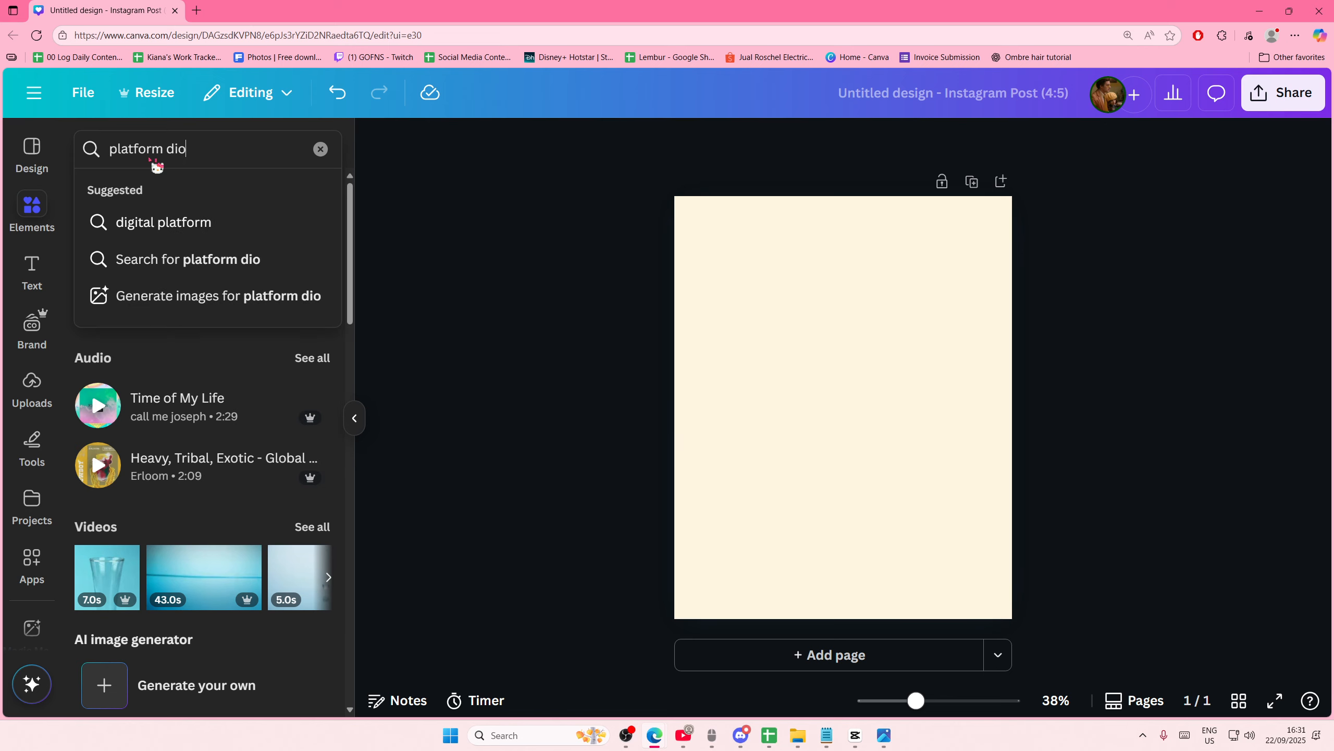
pyautogui.write('aplying')
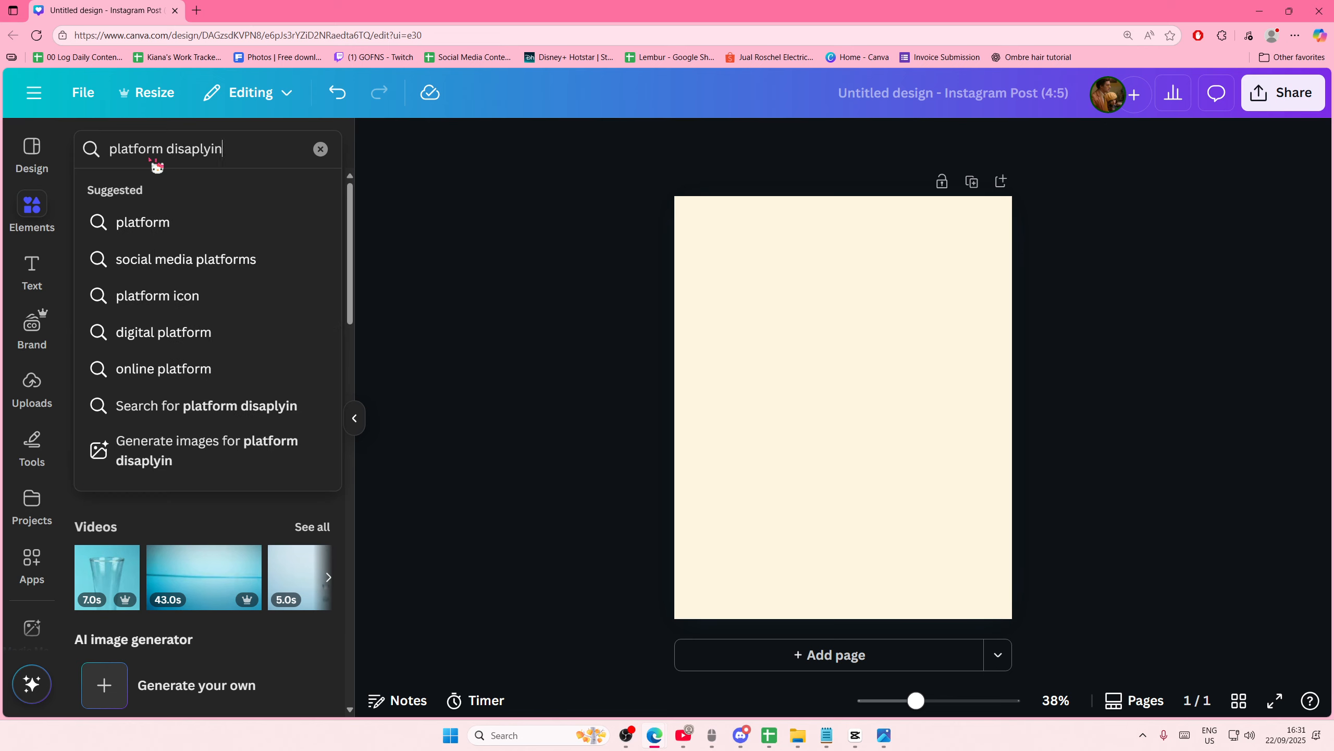
pyautogui.press('Return')
pyautogui.moveTo(231, 157); pyautogui.dragTo(185, 158)
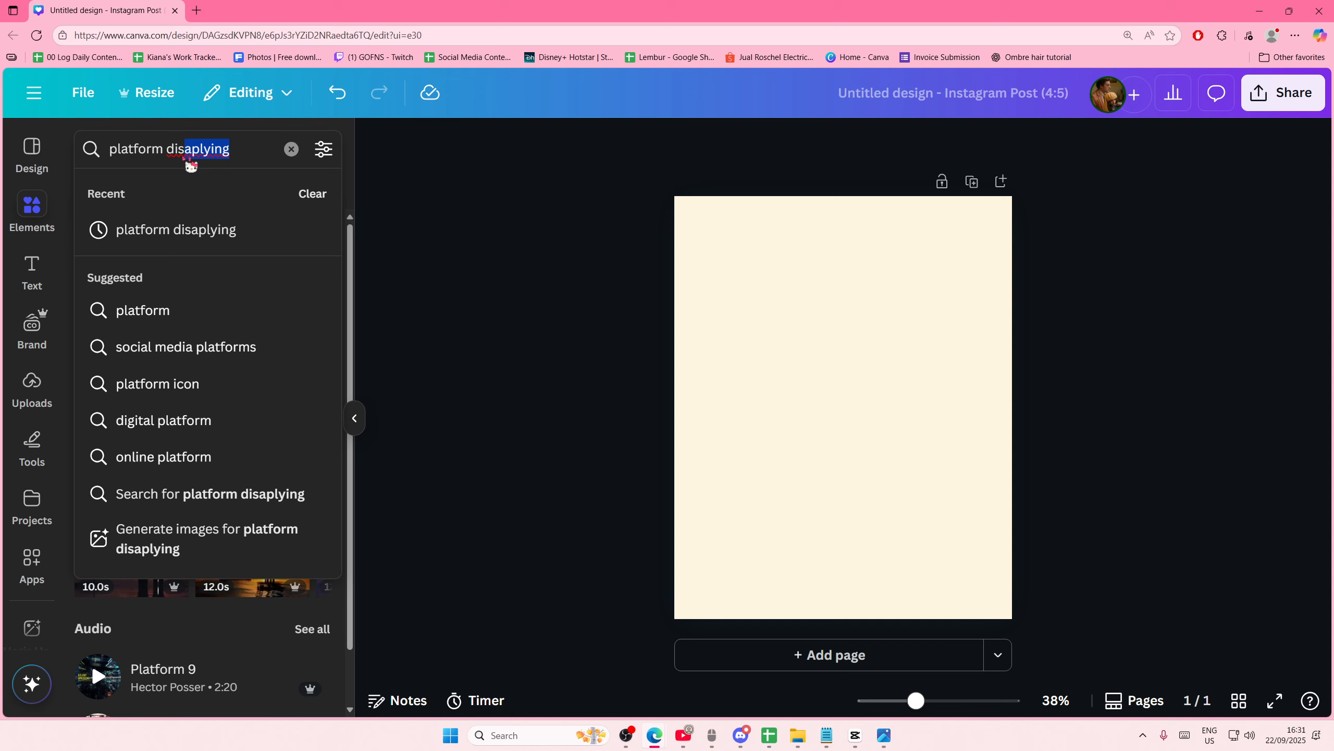
pyautogui.write('play')
pyautogui.press('Return')
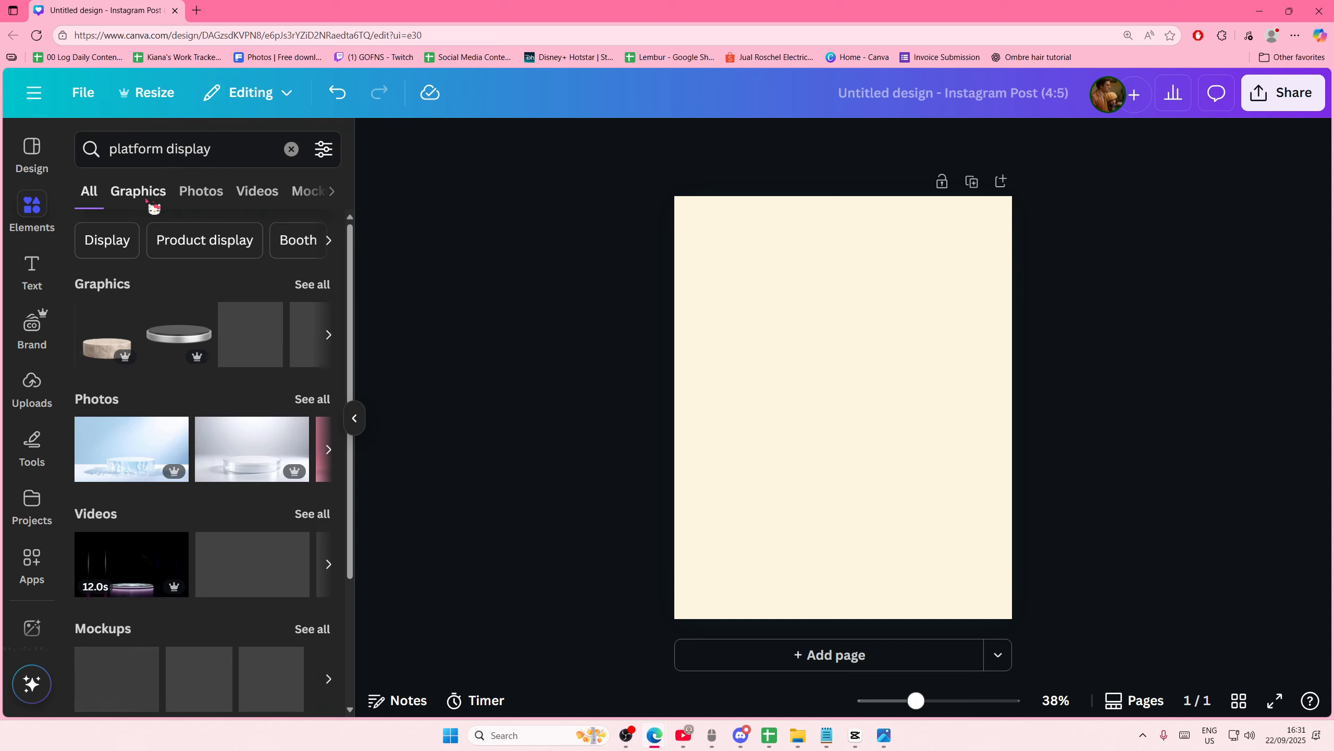
pyautogui.click(306, 287)
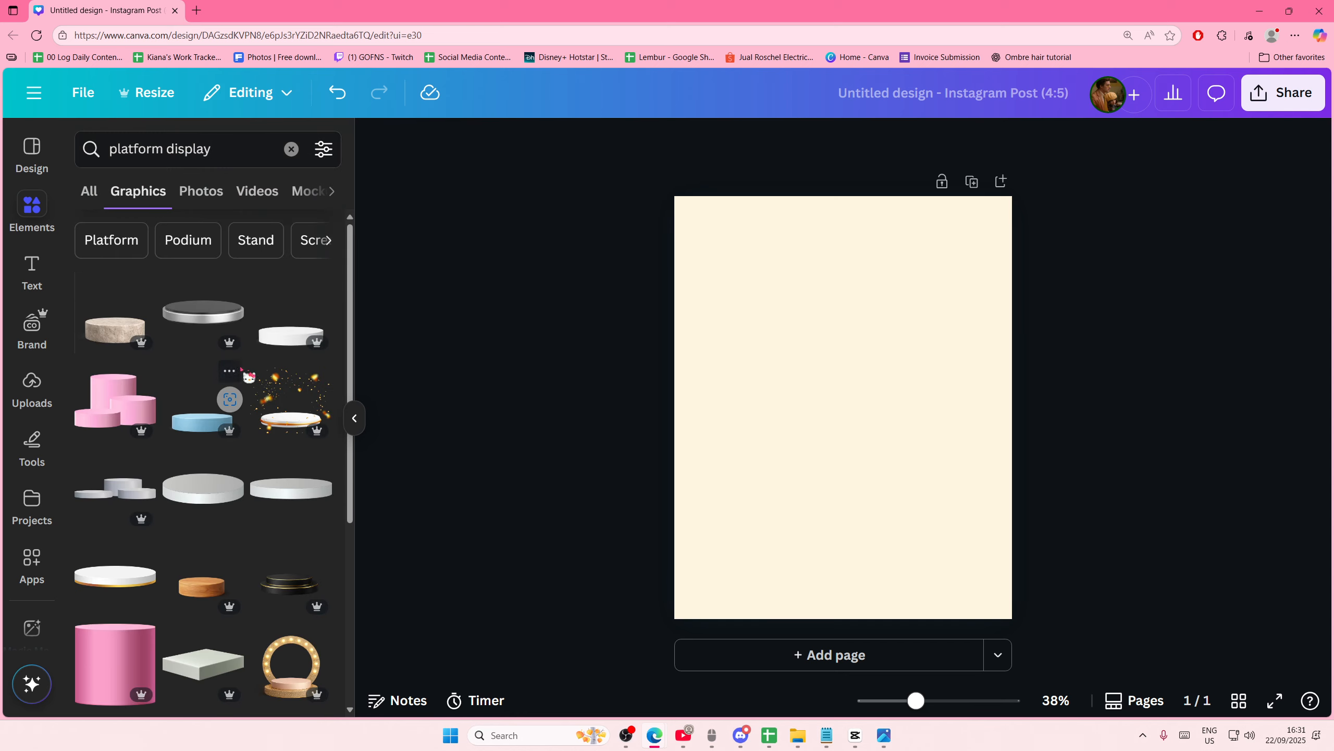
pyautogui.scroll(-3, 238, 373)
pyautogui.moveTo(374, 429); pyautogui.dragTo(826, 587)
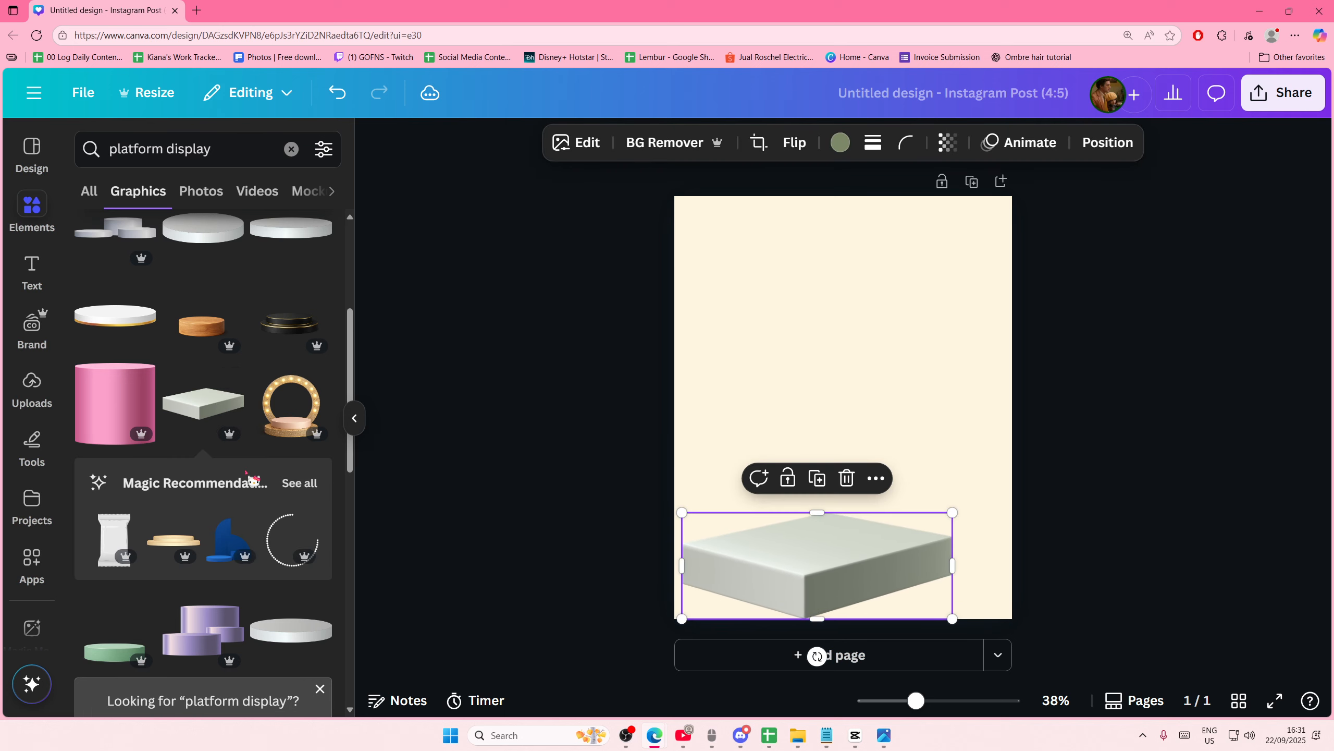
pyautogui.moveTo(961, 514); pyautogui.dragTo(1234, 525)
pyautogui.moveTo(919, 557); pyautogui.dragTo(898, 561)
pyautogui.press('Delete')
# Add the round stone platform graphic, enlarge it slightly and centre it at the bottom of the page.
pyautogui.scroll(-12, 317, 460)
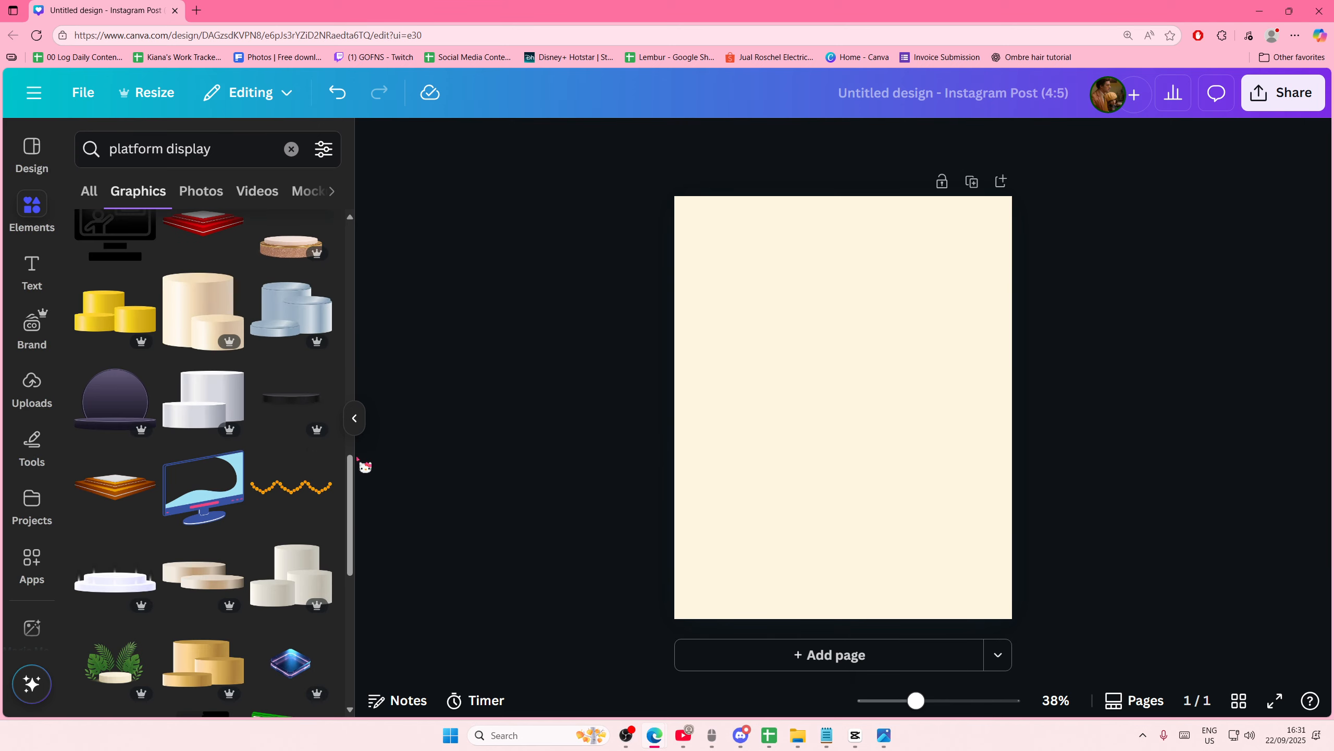
pyautogui.scroll(-4, 310, 462)
pyautogui.scroll(-10, 310, 461)
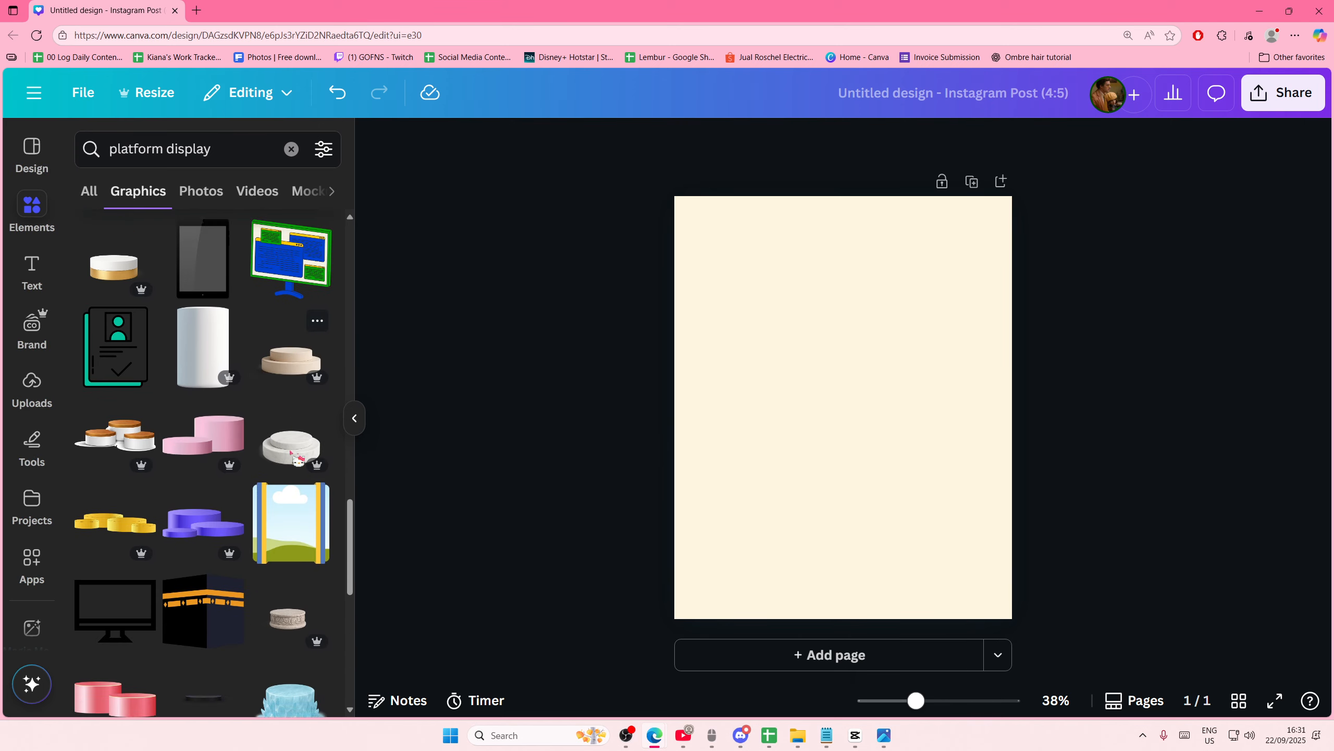
pyautogui.scroll(-8, 304, 448)
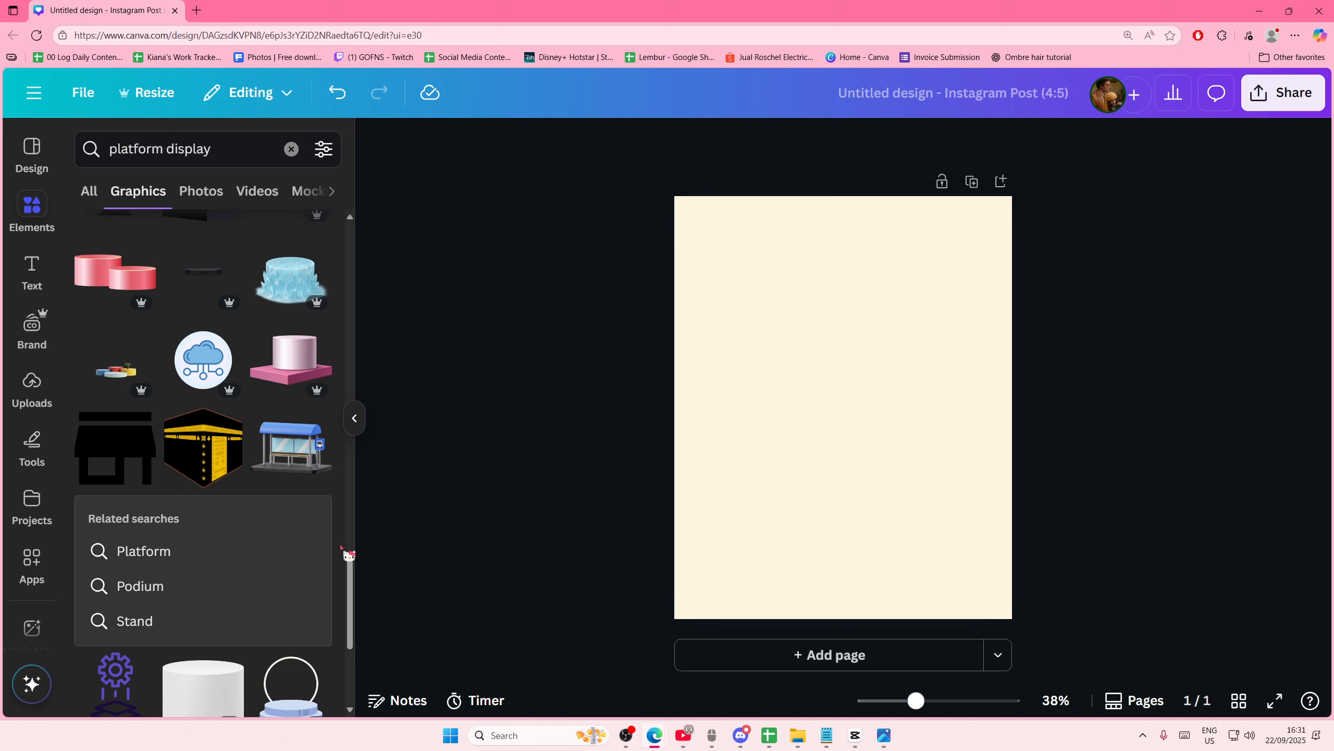
pyautogui.moveTo(359, 271); pyautogui.dragTo(386, 209)
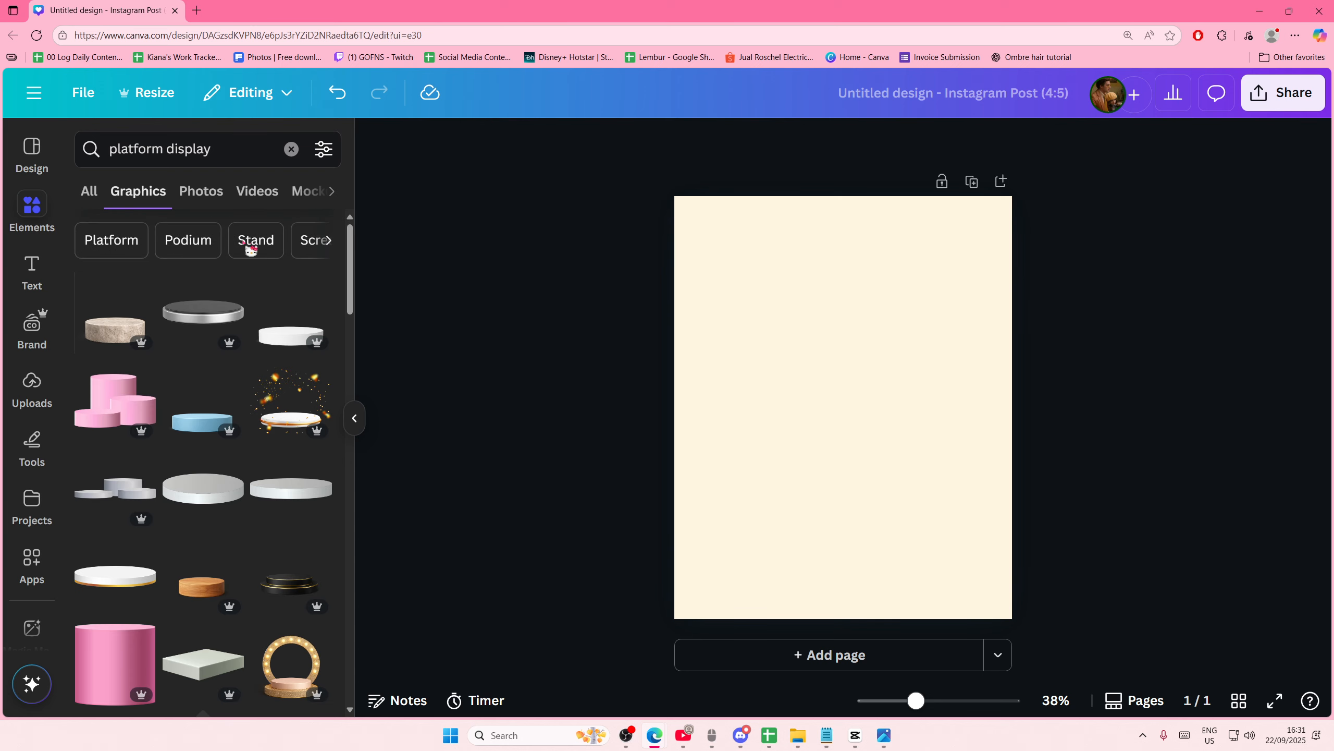
pyautogui.click(129, 332)
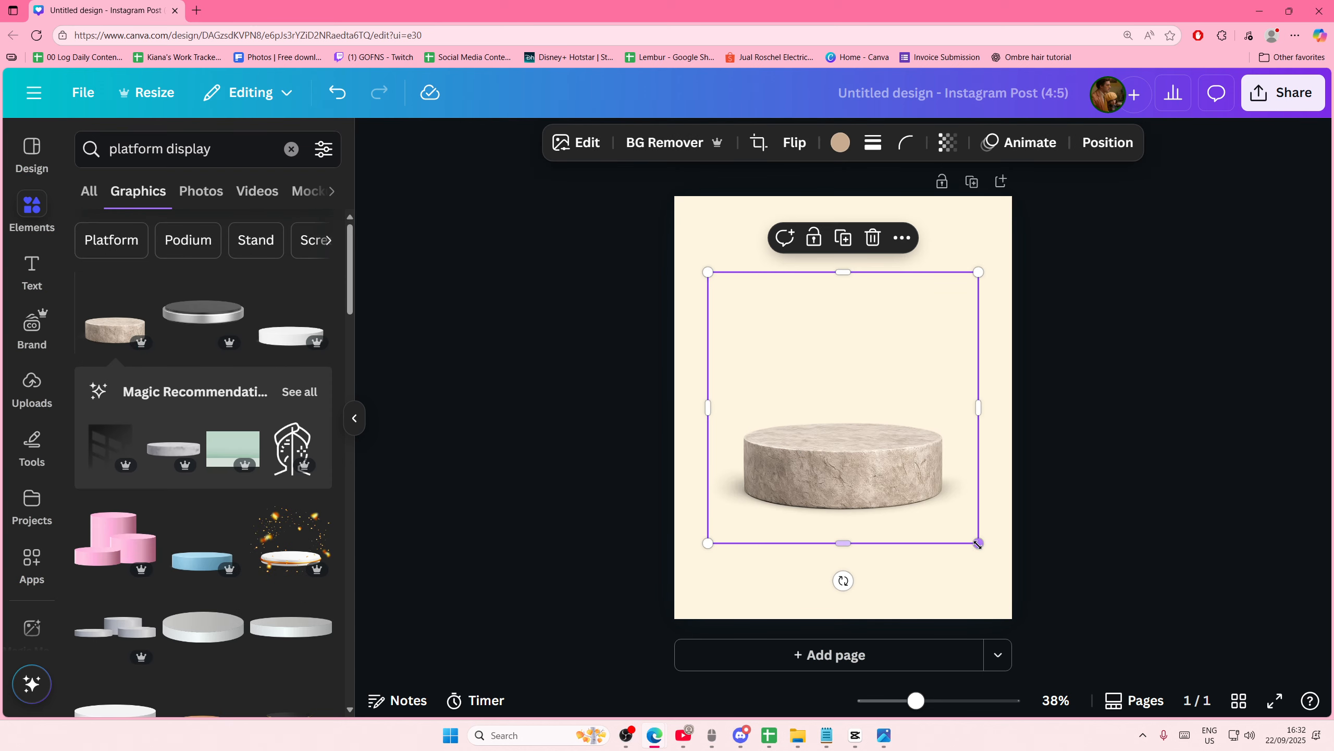
pyautogui.moveTo(979, 544); pyautogui.dragTo(1010, 575)
pyautogui.moveTo(883, 546); pyautogui.dragTo(868, 589)
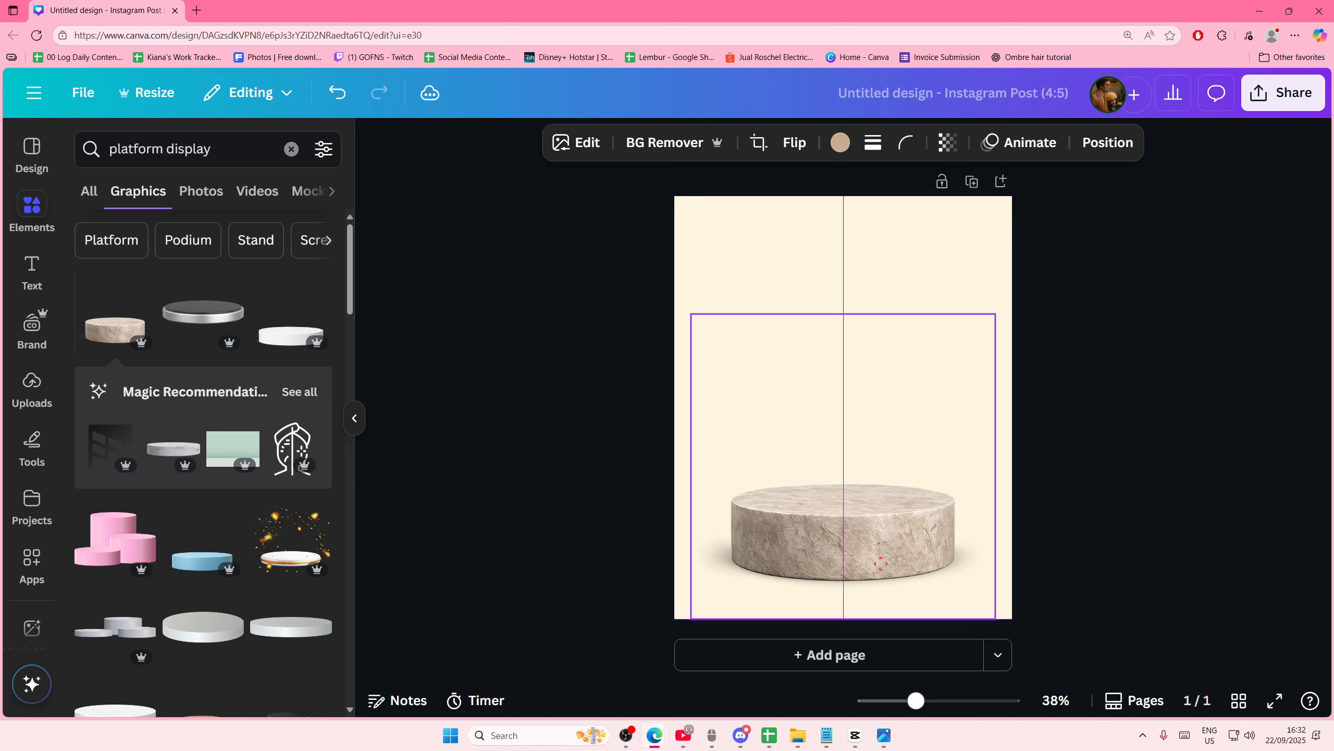
pyautogui.click(1086, 527)
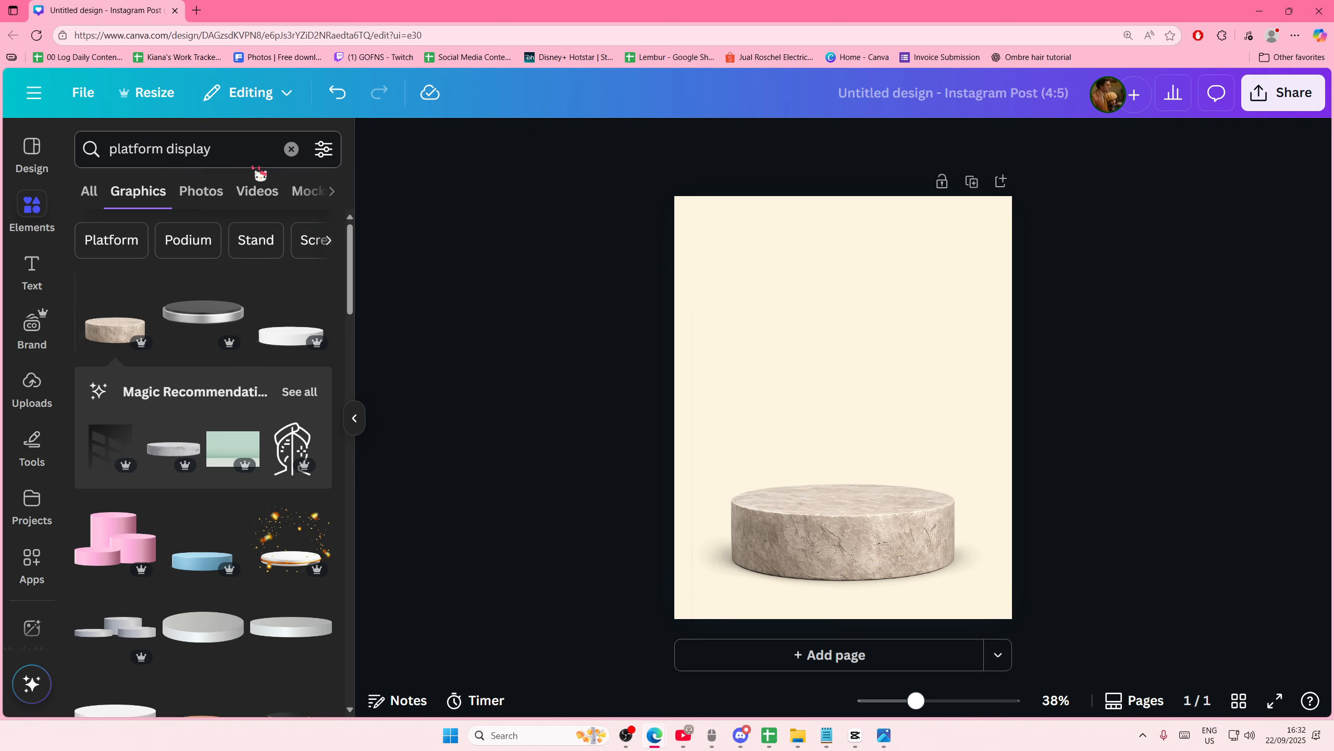
# Search the elements library for "perfume bottle" and show all matching photos.
pyautogui.click(291, 150)
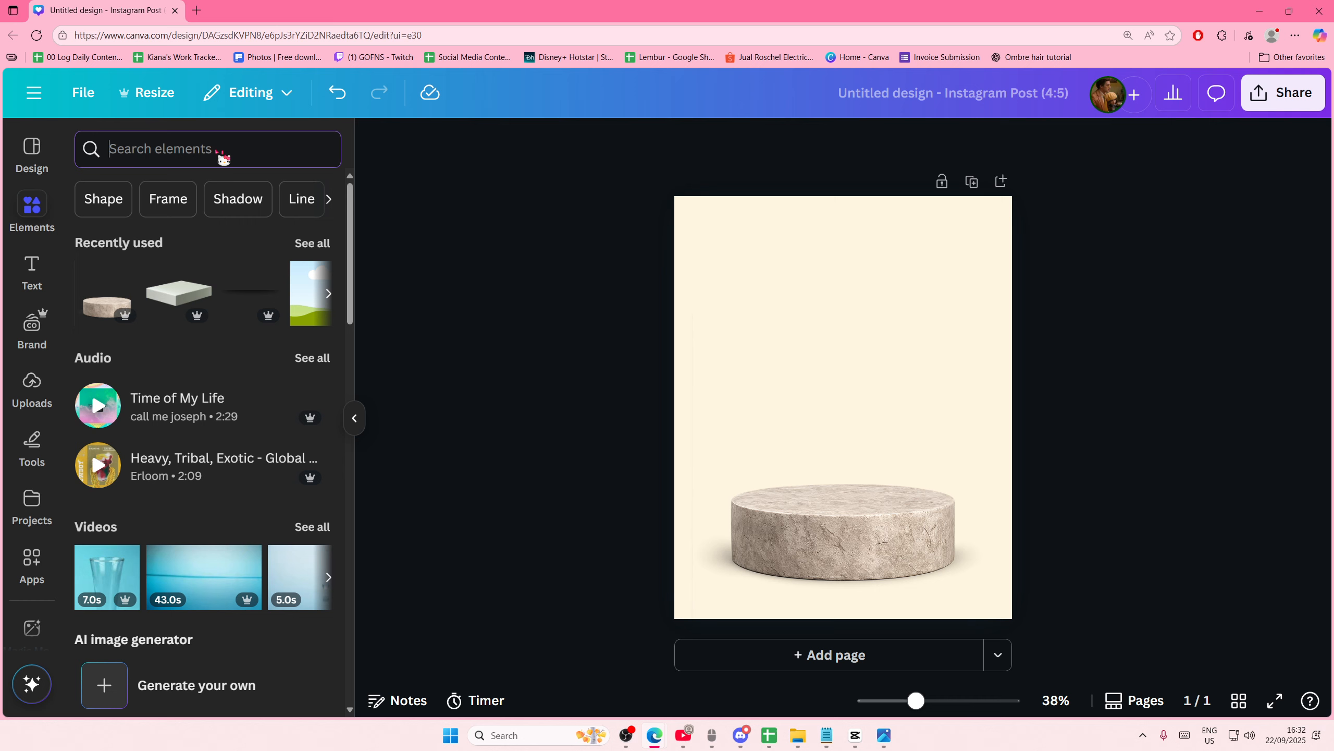
pyautogui.write('perfume bottle')
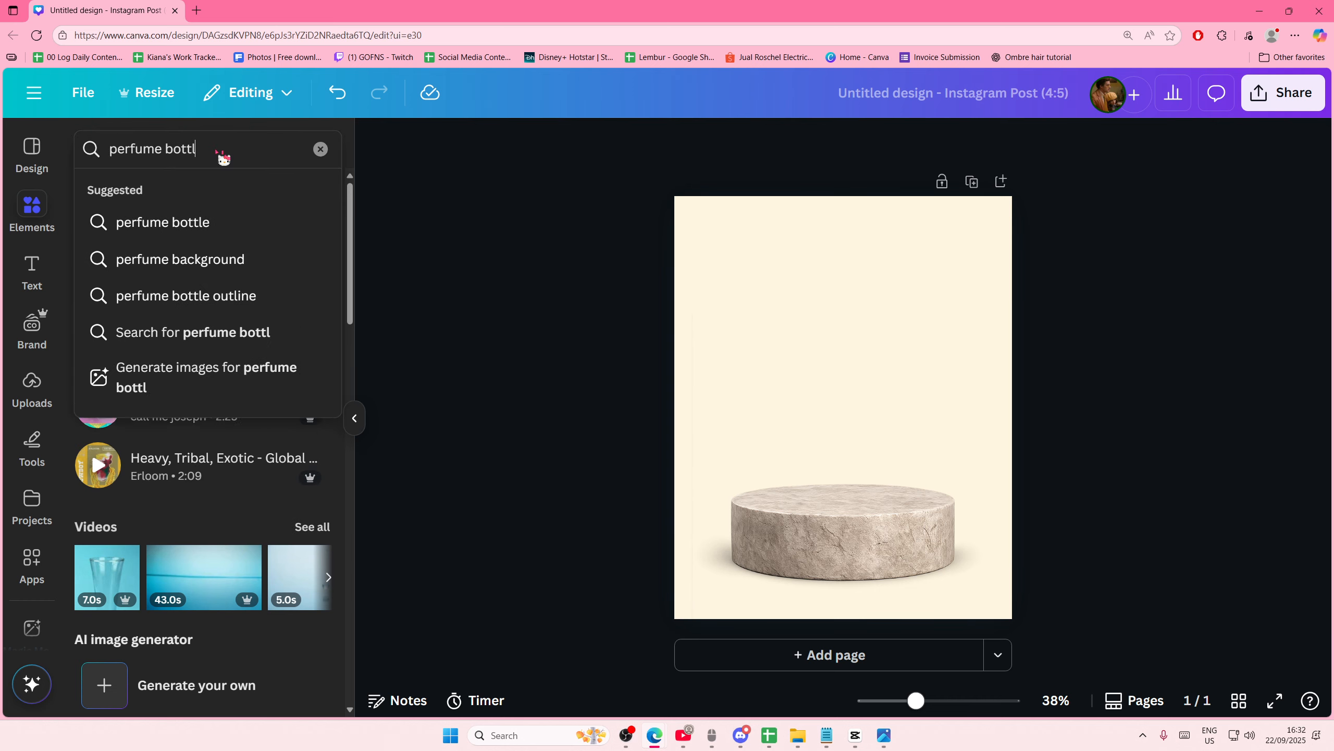
pyautogui.press('Return')
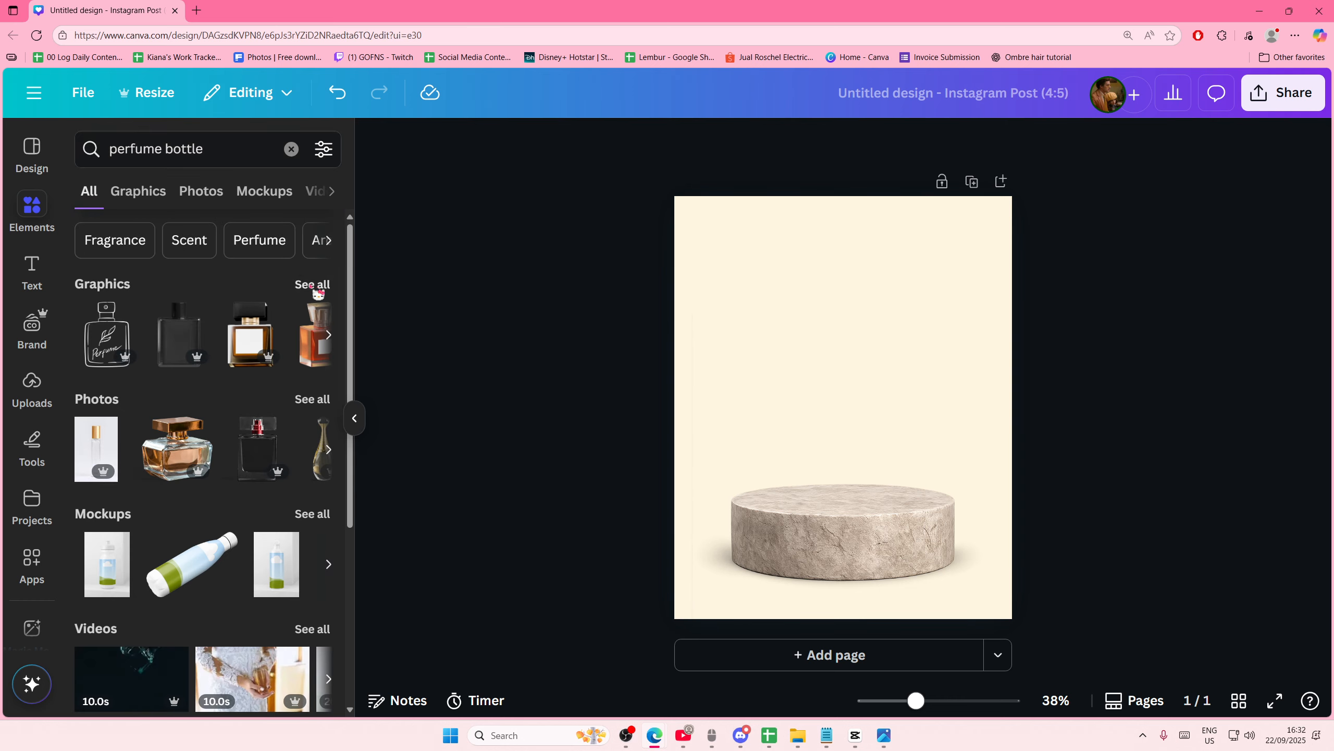
pyautogui.click(314, 286)
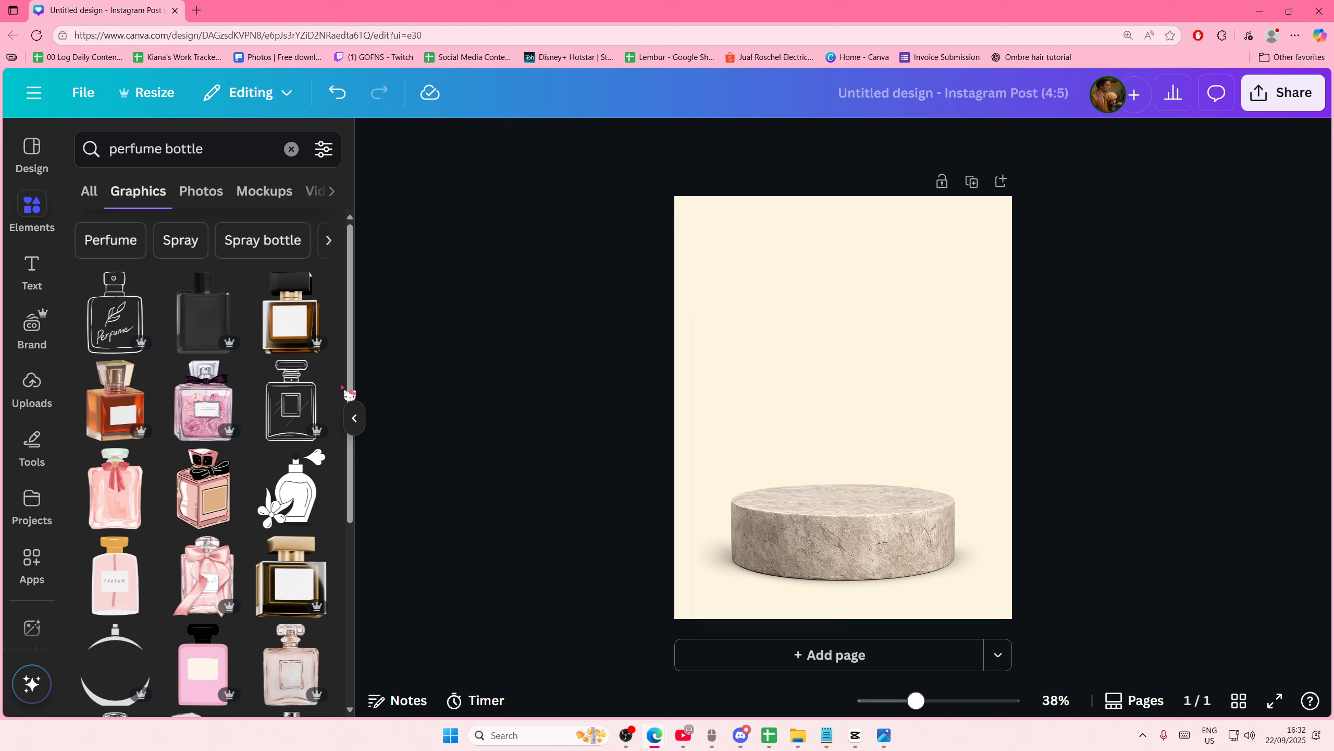
pyautogui.scroll(-8, 348, 393)
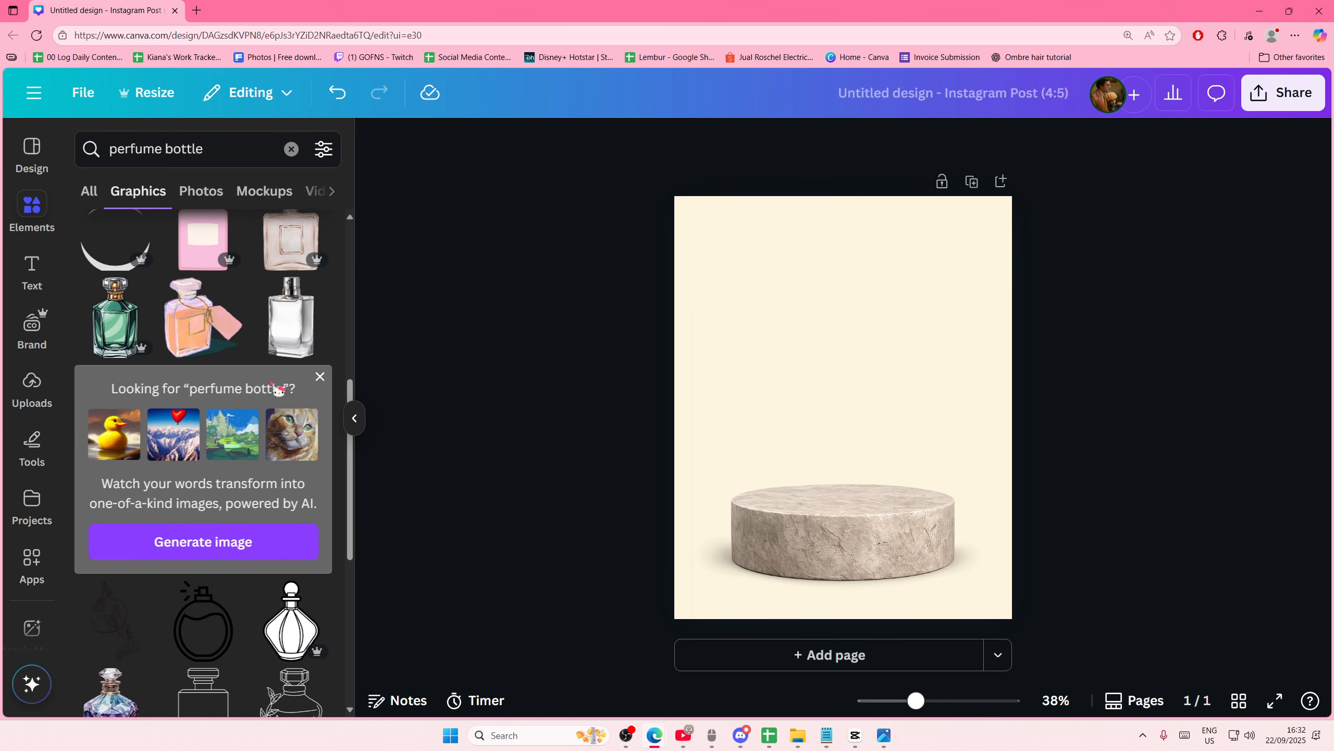
pyautogui.scroll(-4, 268, 383)
pyautogui.scroll(10, 190, 365)
pyautogui.click(86, 194)
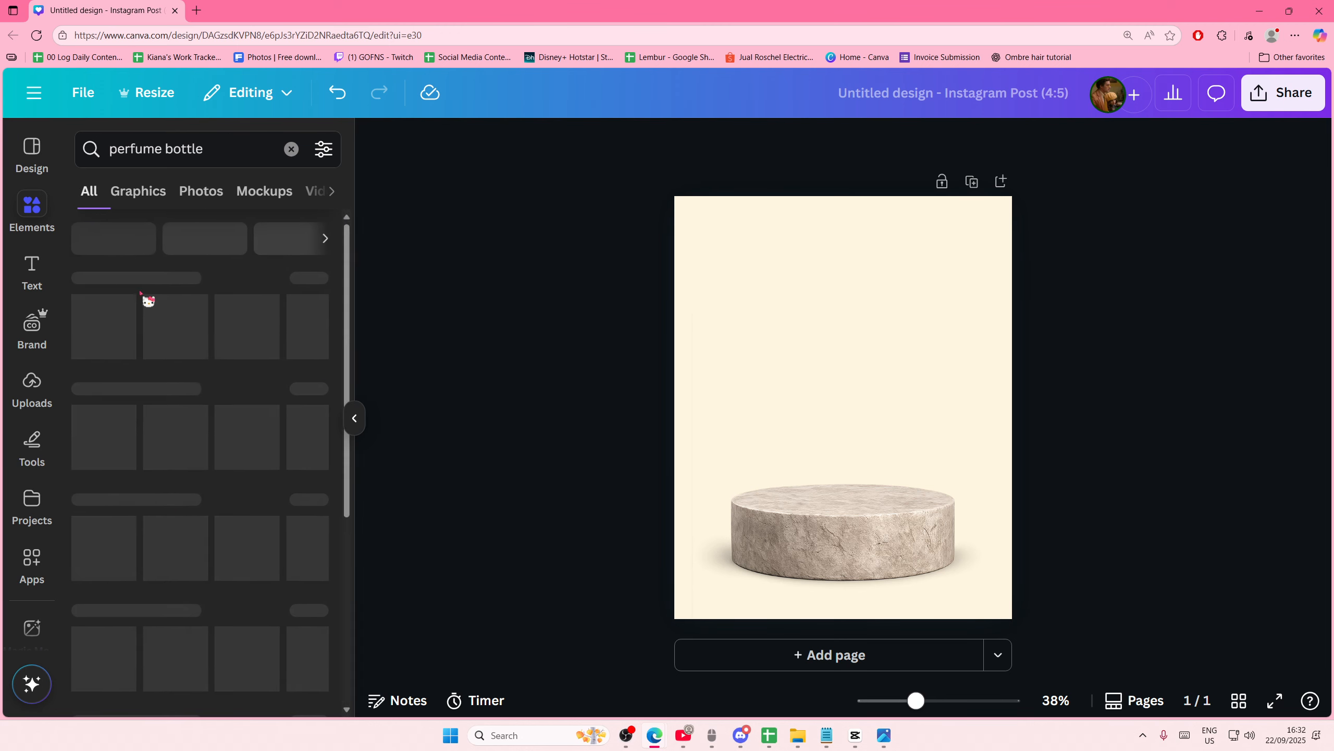
pyautogui.click(311, 402)
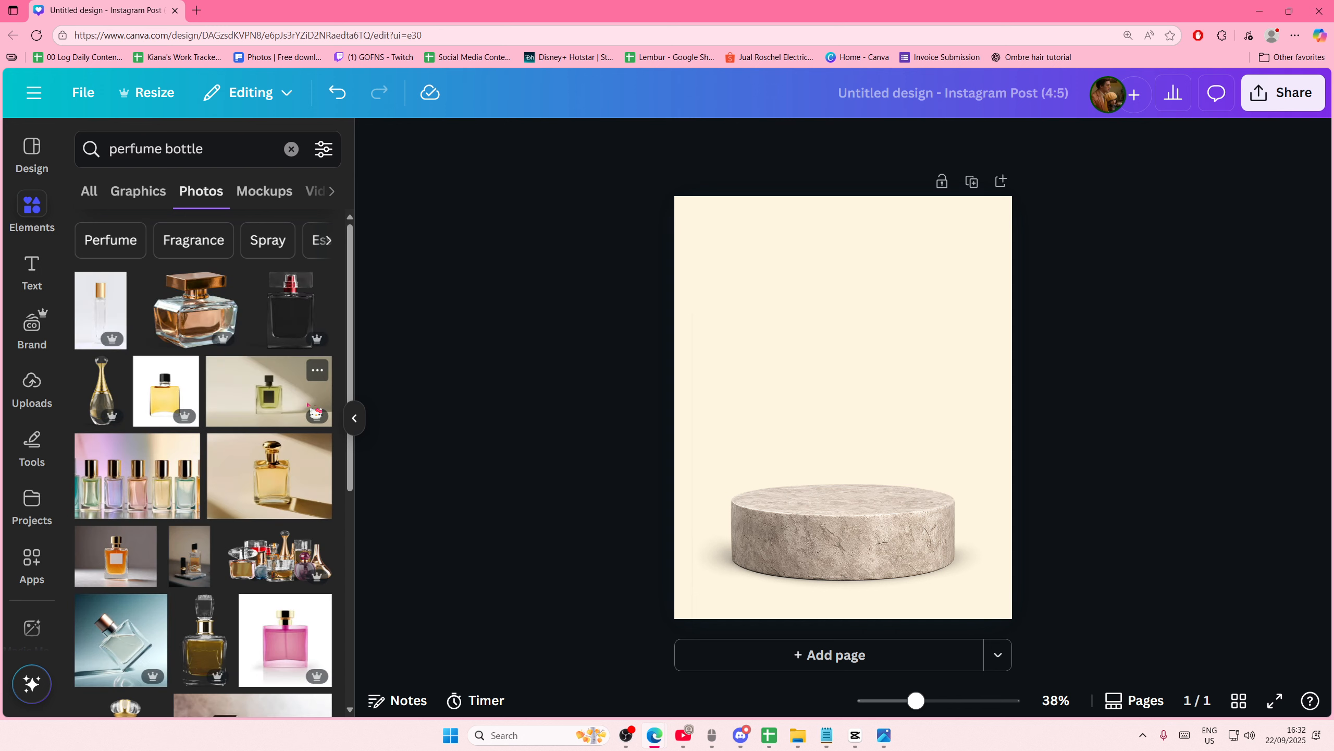
# Add the amber glass perfume bottle photo, shrink it, trim its left edge and centre it on the stone platform.
pyautogui.click(206, 326)
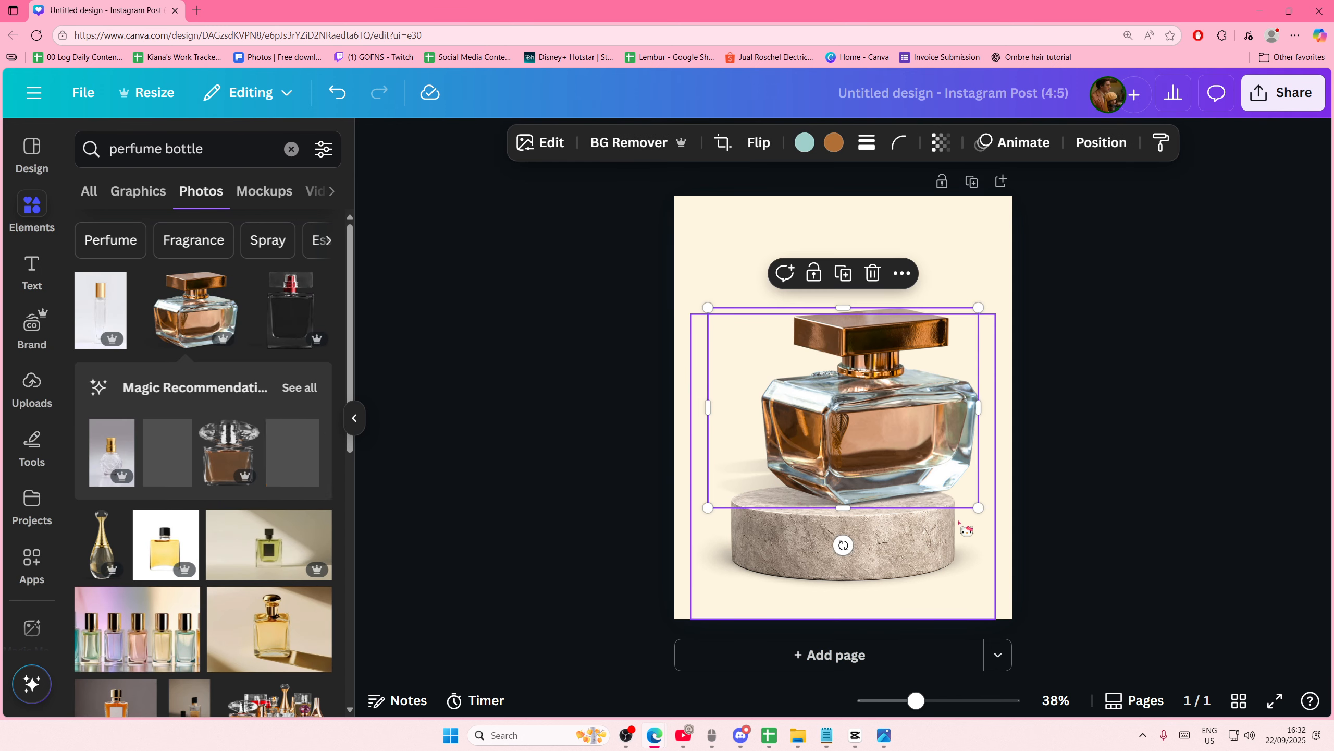
pyautogui.moveTo(976, 505); pyautogui.dragTo(875, 432)
pyautogui.moveTo(820, 388); pyautogui.dragTo(852, 467)
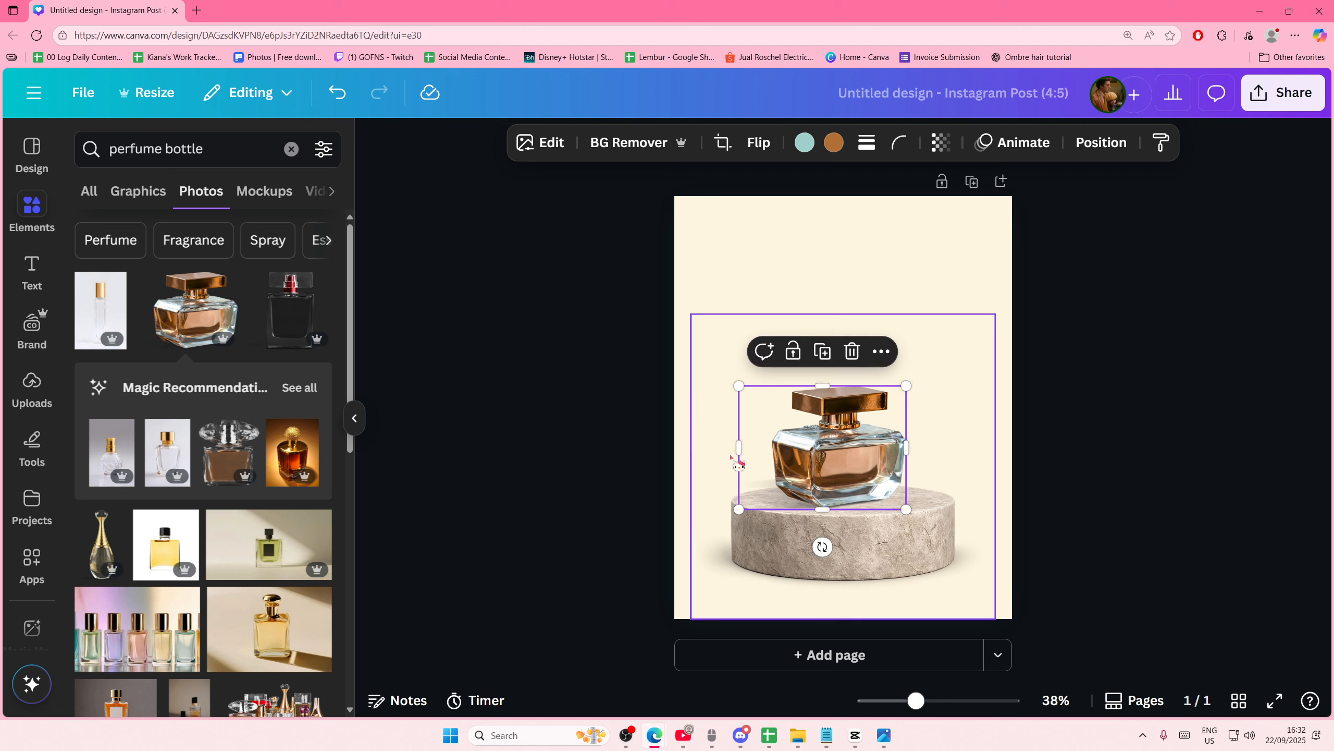
pyautogui.moveTo(740, 451); pyautogui.dragTo(773, 457)
pyautogui.click(1019, 496)
pyautogui.moveTo(862, 467); pyautogui.dragTo(867, 467)
pyautogui.click(1113, 488)
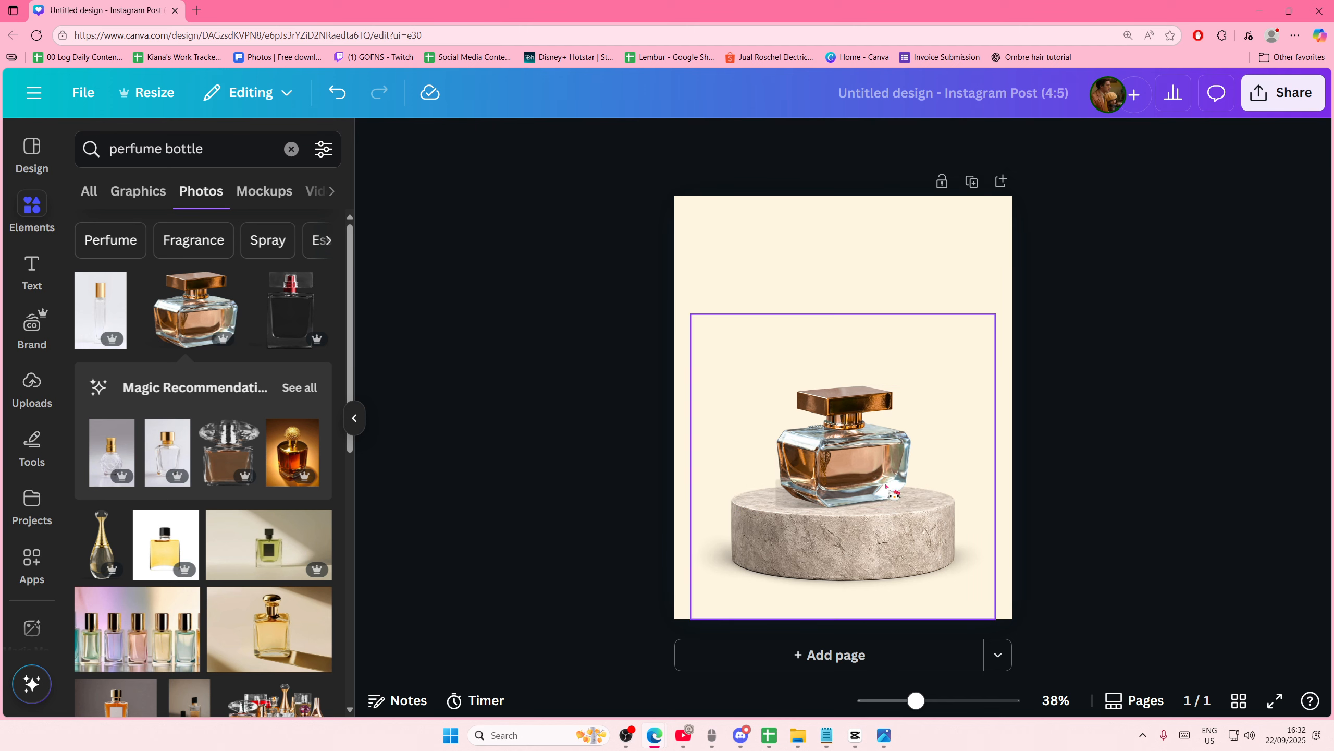
# Enlarge the perfume bottle slightly and reposition it so it rests centred on the platform.
pyautogui.click(881, 471)
pyautogui.moveTo(913, 385); pyautogui.dragTo(933, 366)
pyautogui.moveTo(878, 441); pyautogui.dragTo(882, 457)
pyautogui.click(1080, 466)
pyautogui.click(1091, 476)
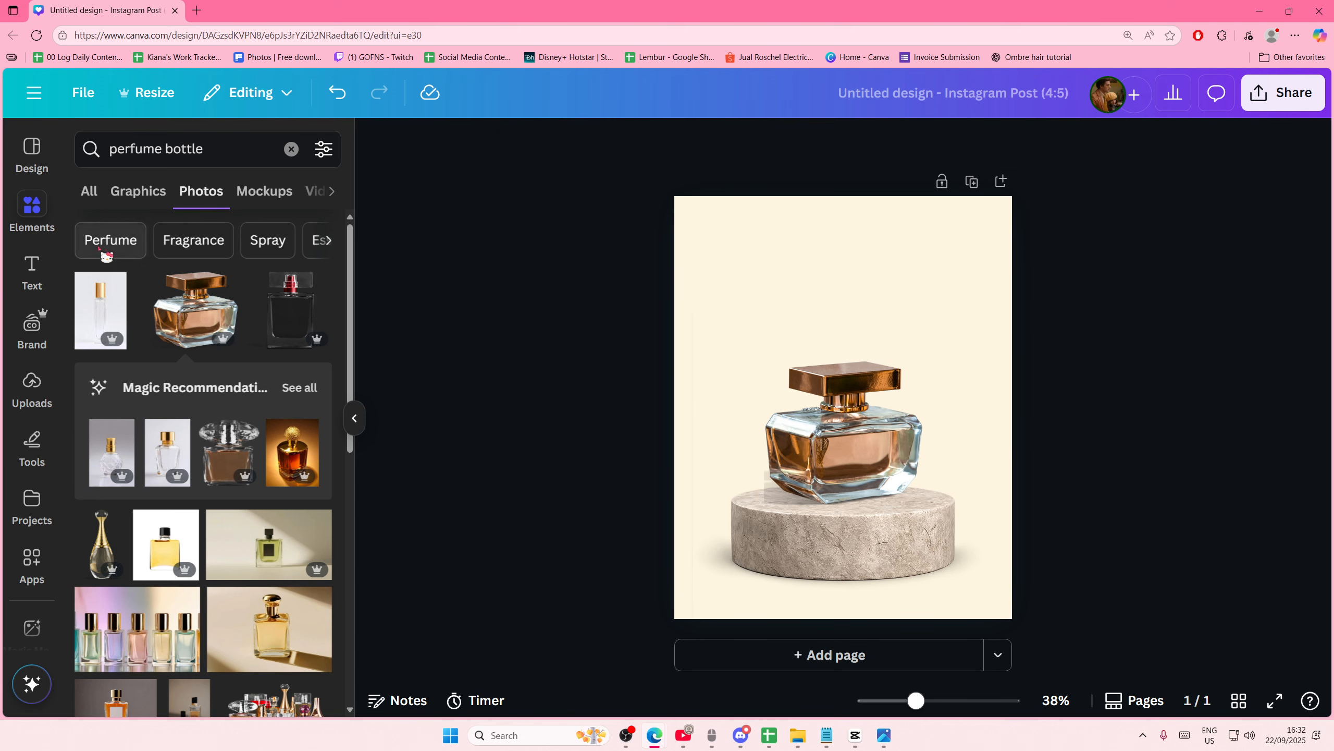
# Search the elements library for "shape" and add the pill-shaped rounded rectangle to the page.
pyautogui.click(223, 157)
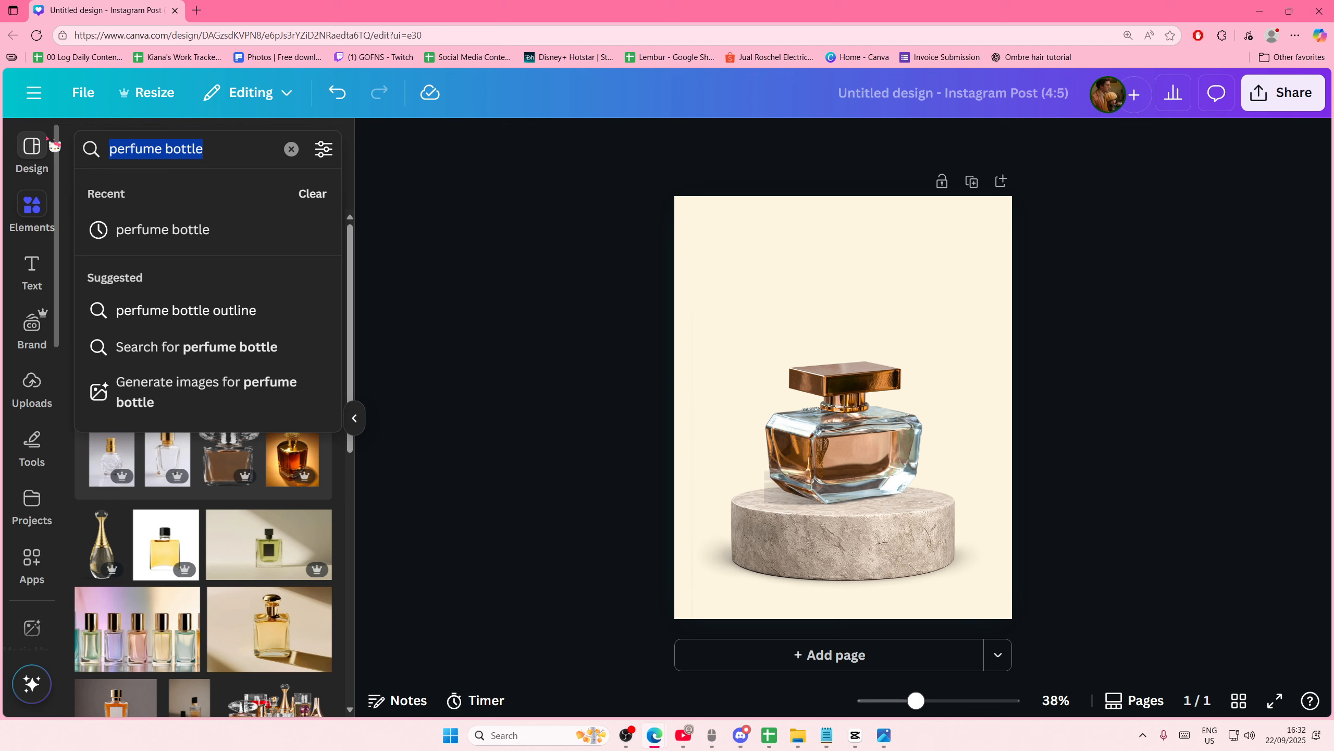
pyautogui.write('shape')
pyautogui.press('Return')
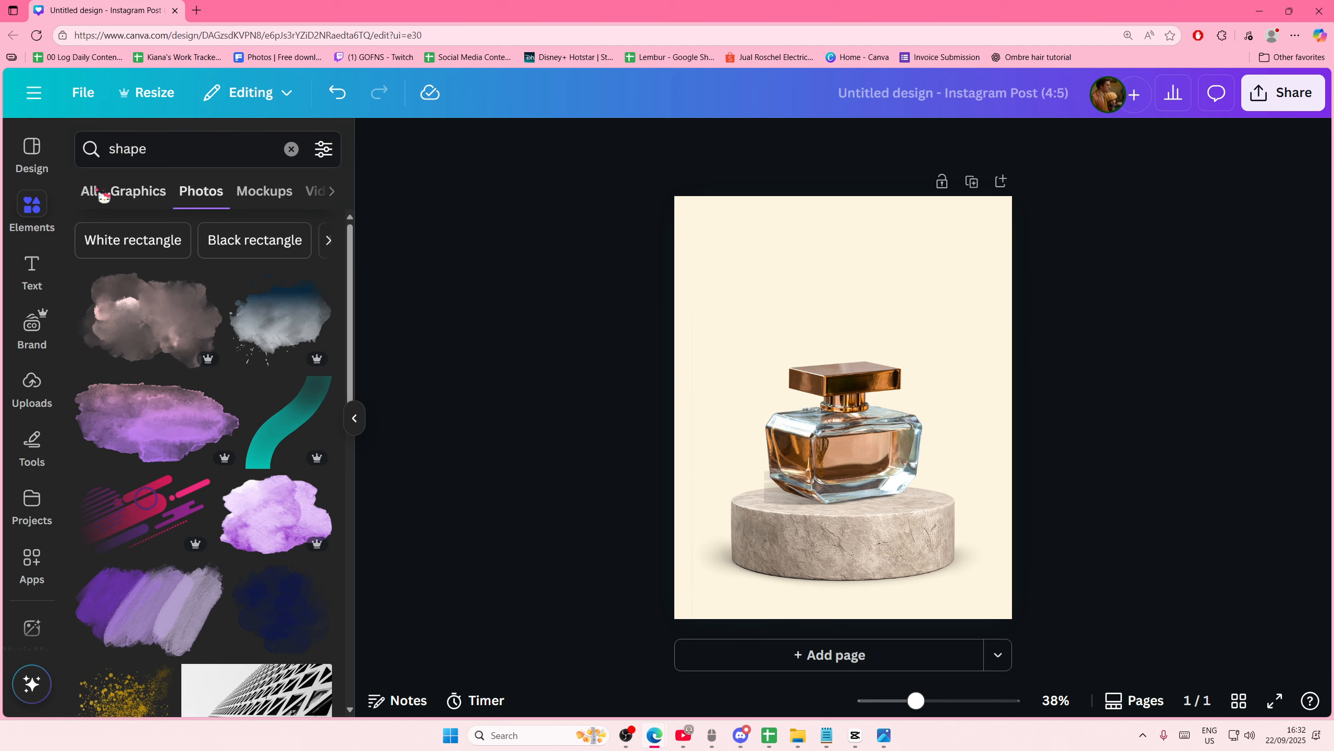
pyautogui.click(100, 318)
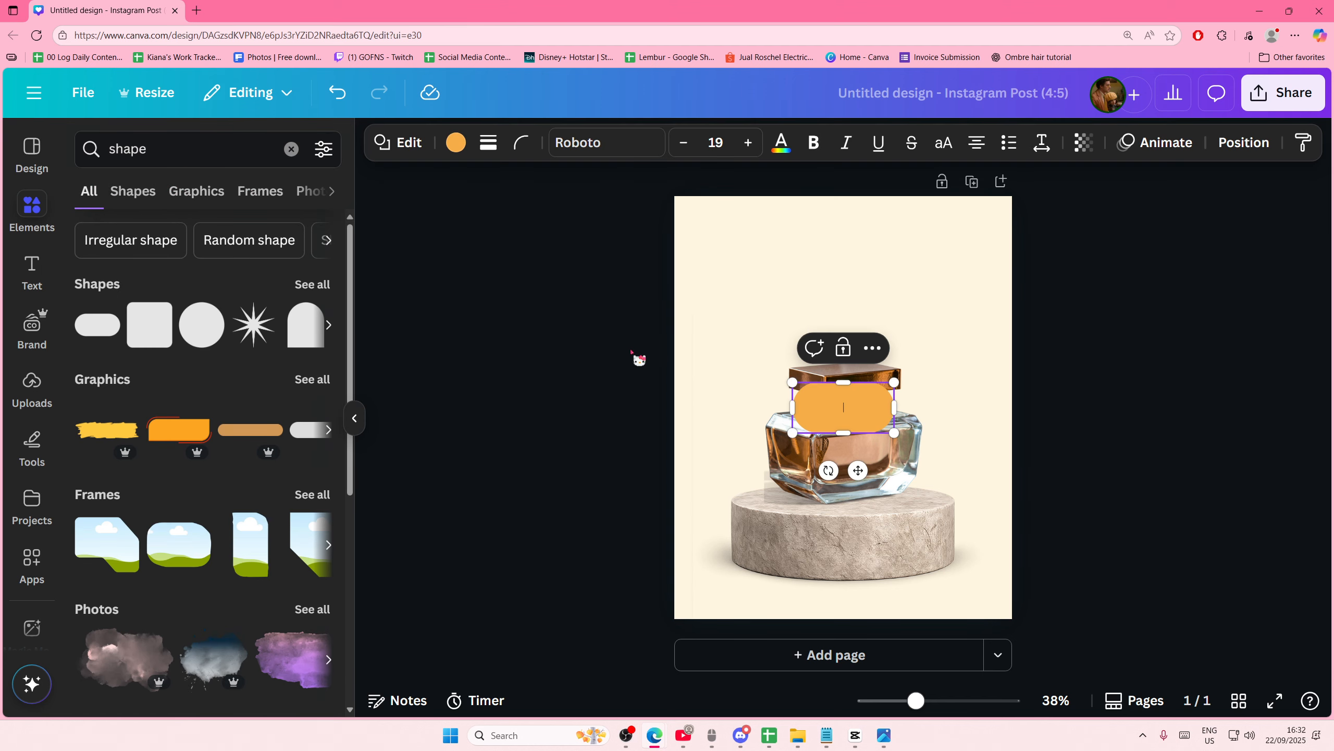
# Move the pill shape above the bottle near the top of the page and stretch it into a wide centred bar.
pyautogui.click(615, 359)
pyautogui.moveTo(888, 476); pyautogui.dragTo(1037, 298)
pyautogui.hotkey('ctrl', 'z')
pyautogui.moveTo(914, 281)
pyautogui.mouseDown()
pyautogui.moveTo(846, 277)
pyautogui.moveTo(846, 262)
pyautogui.mouseUp()
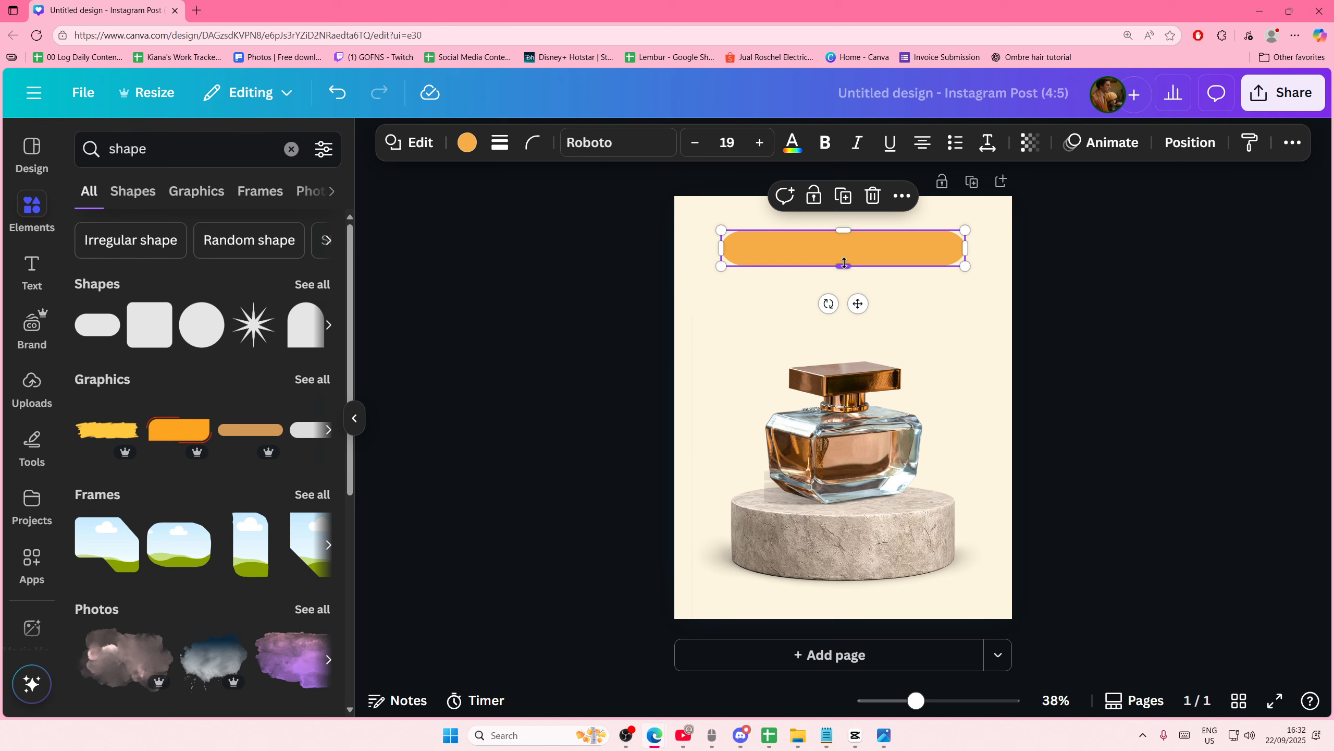
# Make the pill shape's fill transparent and give it a thin solid dark brown outline.
pyautogui.click(499, 142)
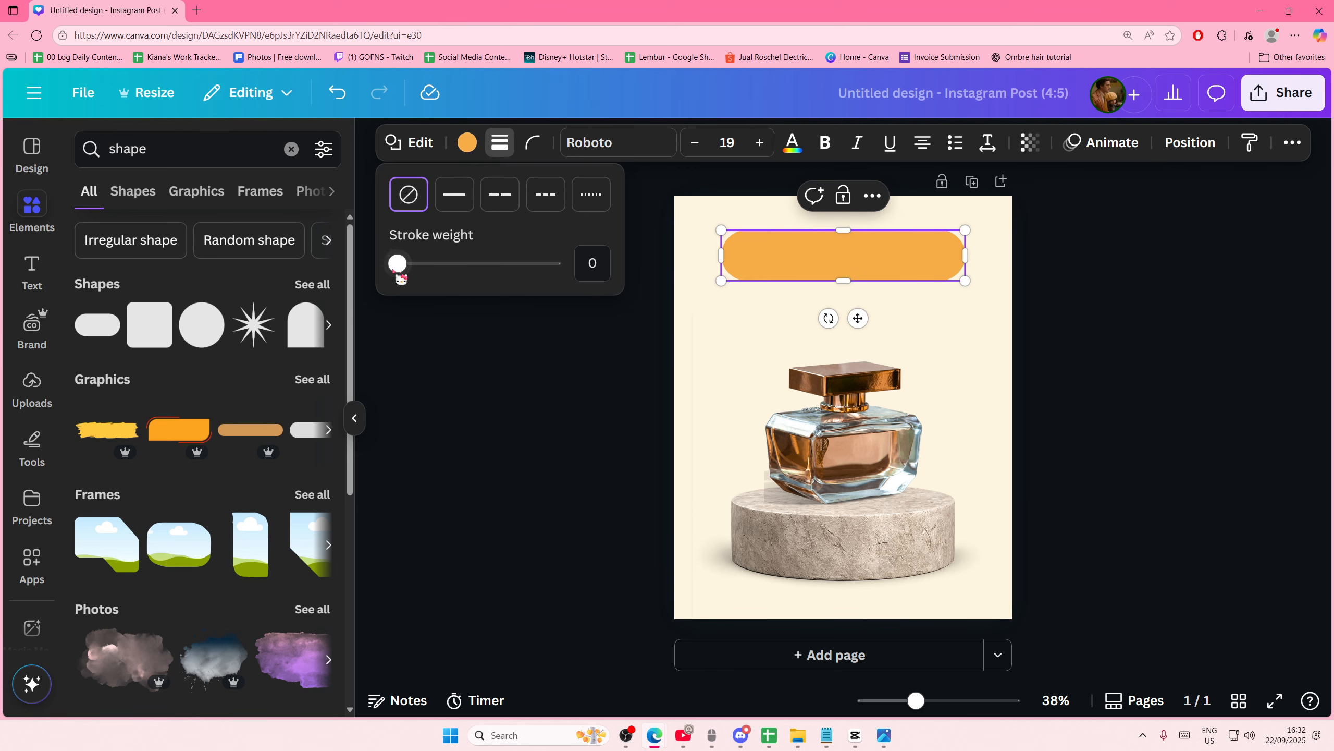
pyautogui.moveTo(399, 273); pyautogui.dragTo(408, 276)
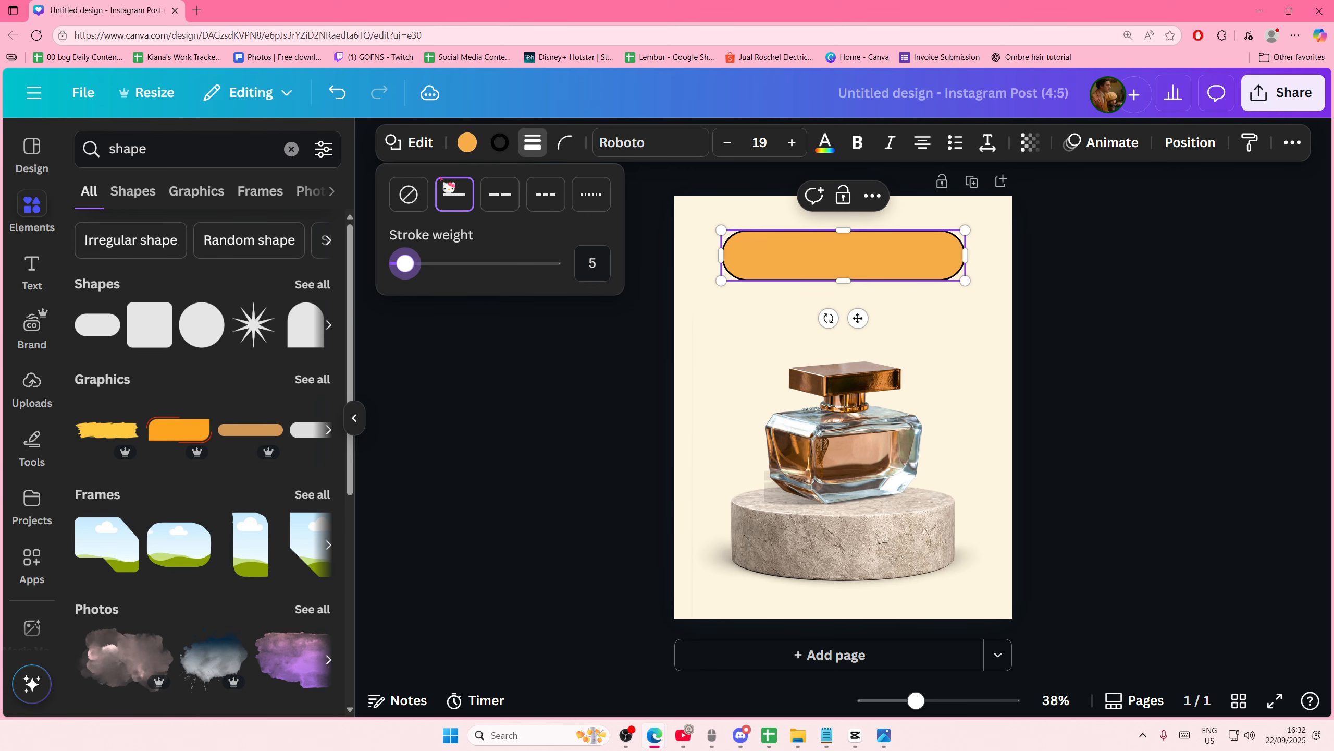
pyautogui.click(467, 142)
pyautogui.click(136, 273)
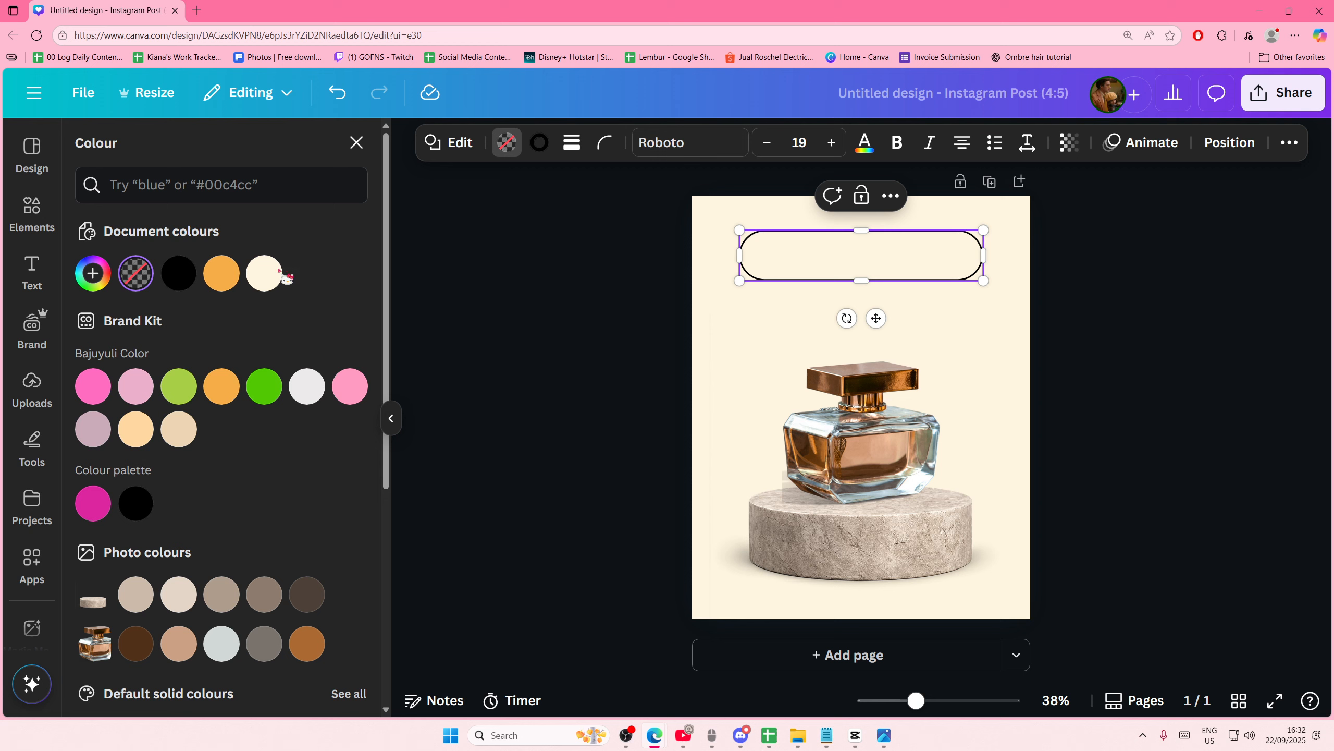
pyautogui.click(588, 148)
pyautogui.moveTo(473, 262); pyautogui.dragTo(473, 267)
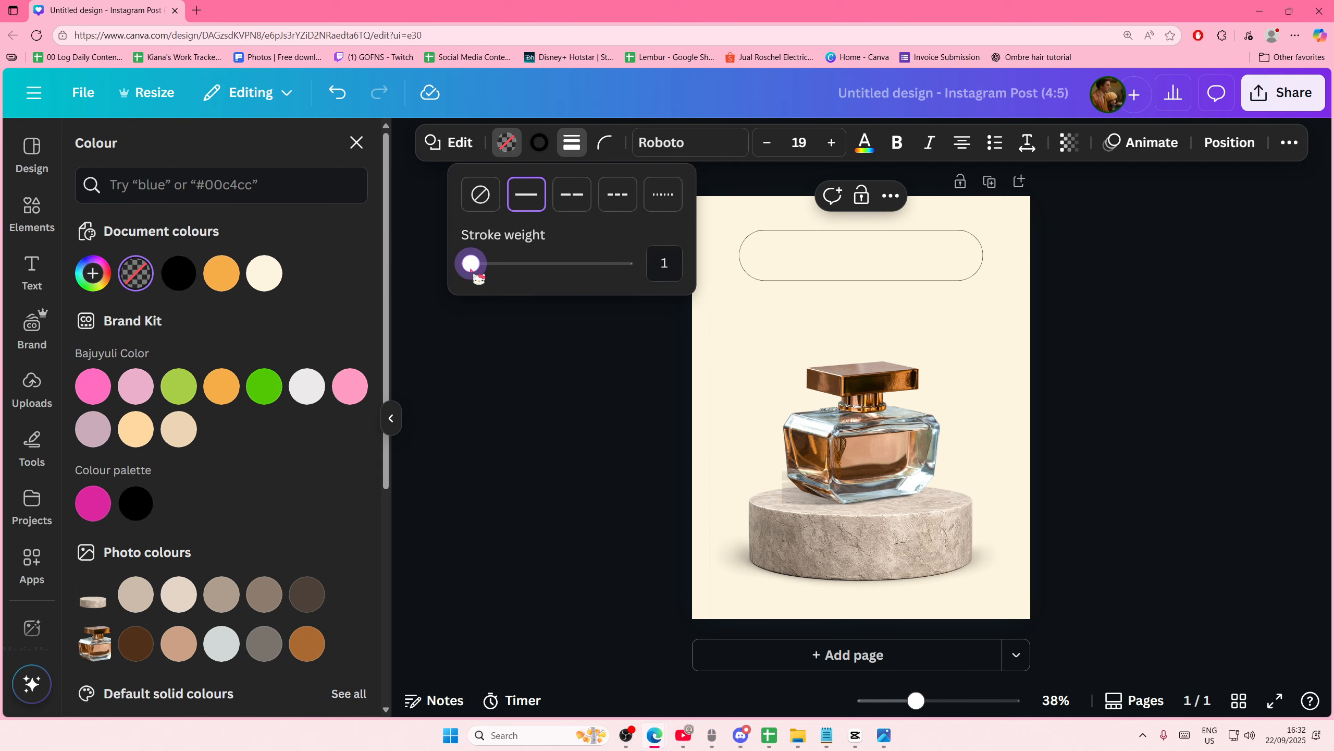
pyautogui.click(544, 147)
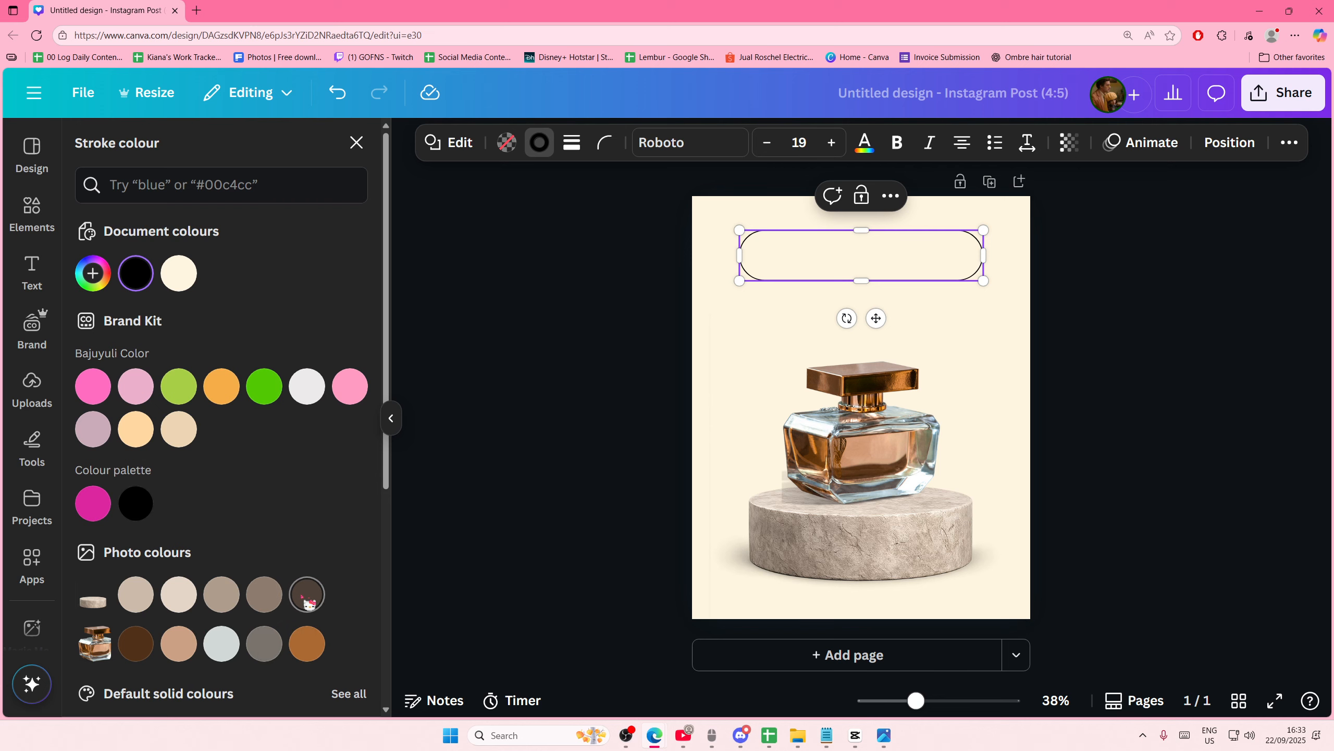
pyautogui.click(441, 507)
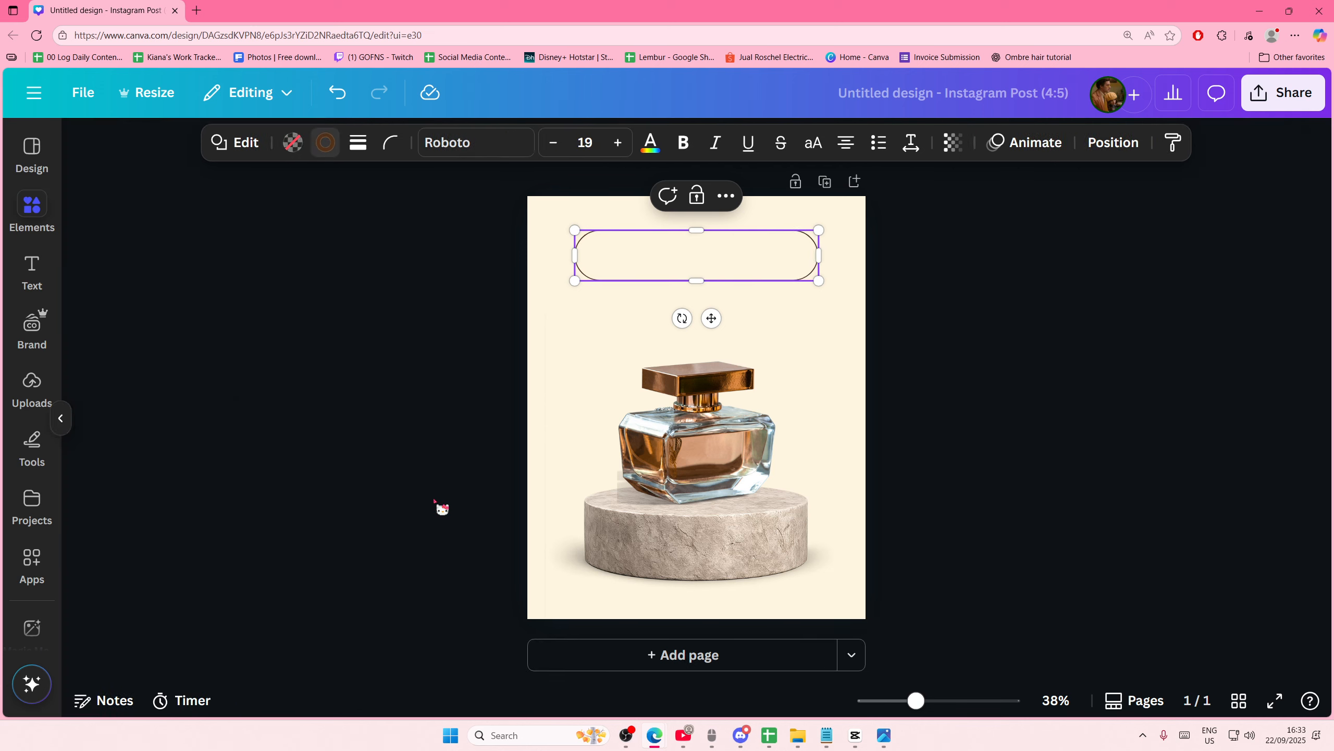
# Add a text box at font size 51,4 reading "PERFUME LAUNCH 2025" and widen it so the text fits on one line.
pyautogui.click(32, 268)
pyautogui.click(245, 201)
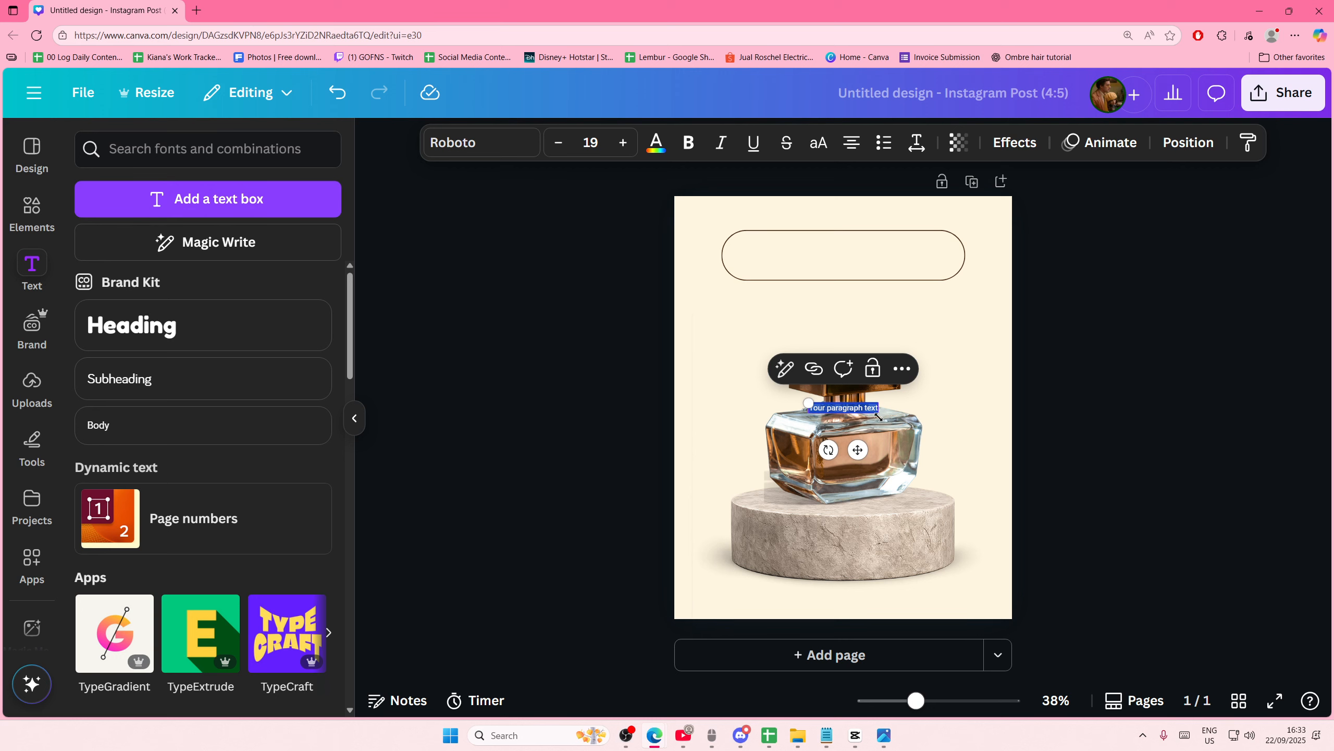
pyautogui.moveTo(878, 416); pyautogui.dragTo(994, 428)
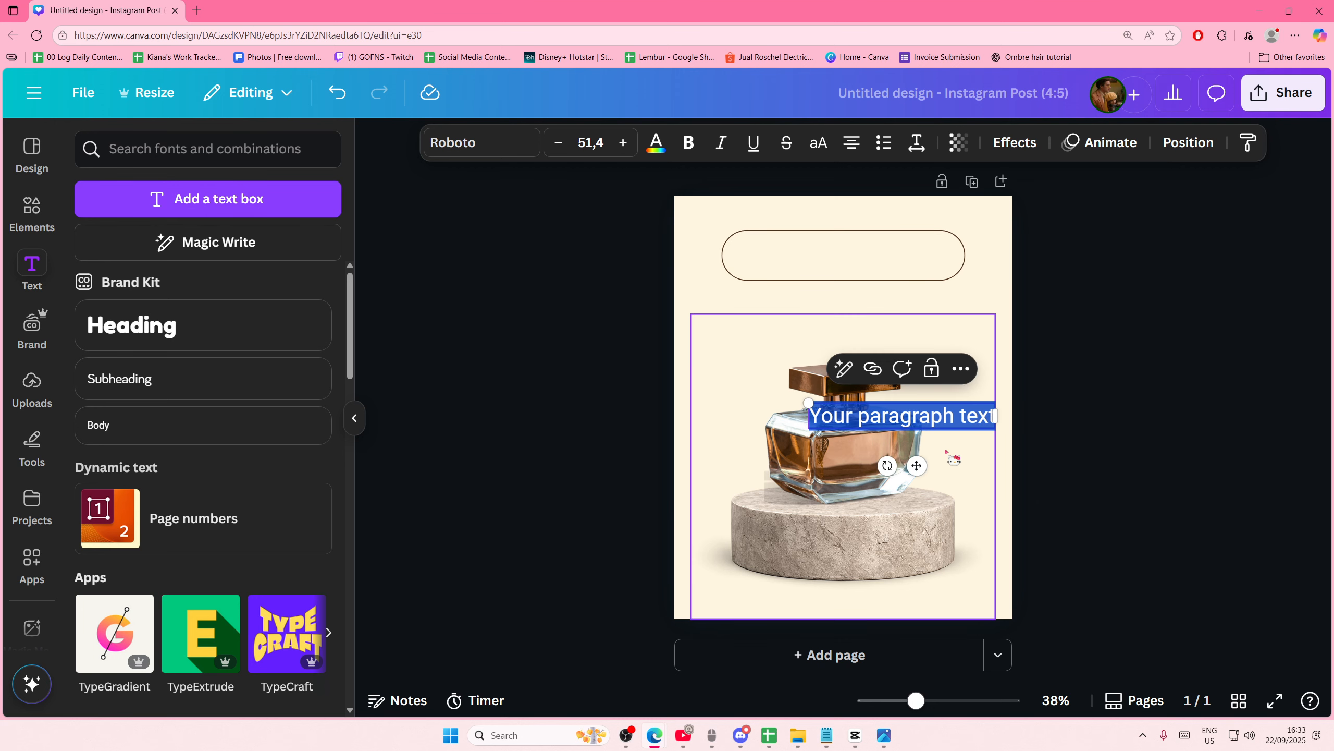
pyautogui.write('PERFUME LAU')
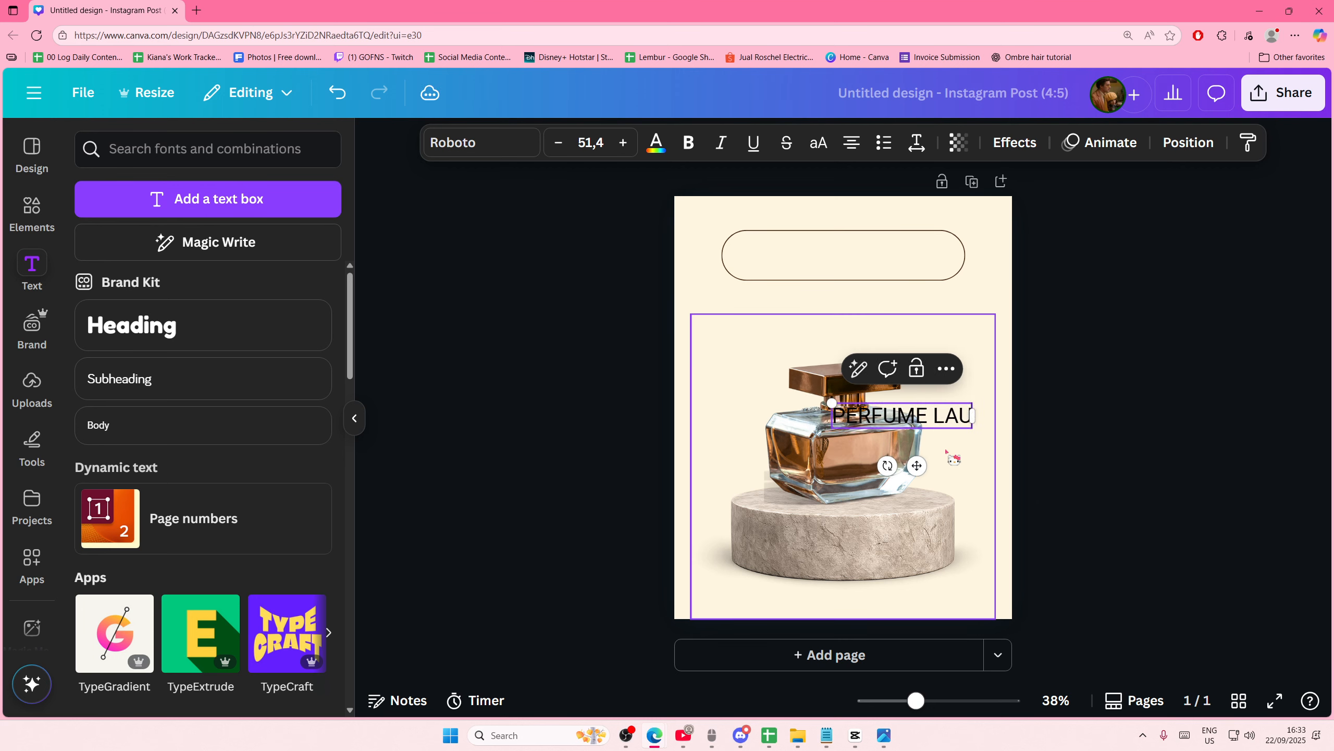
pyautogui.write('NCH 2025')
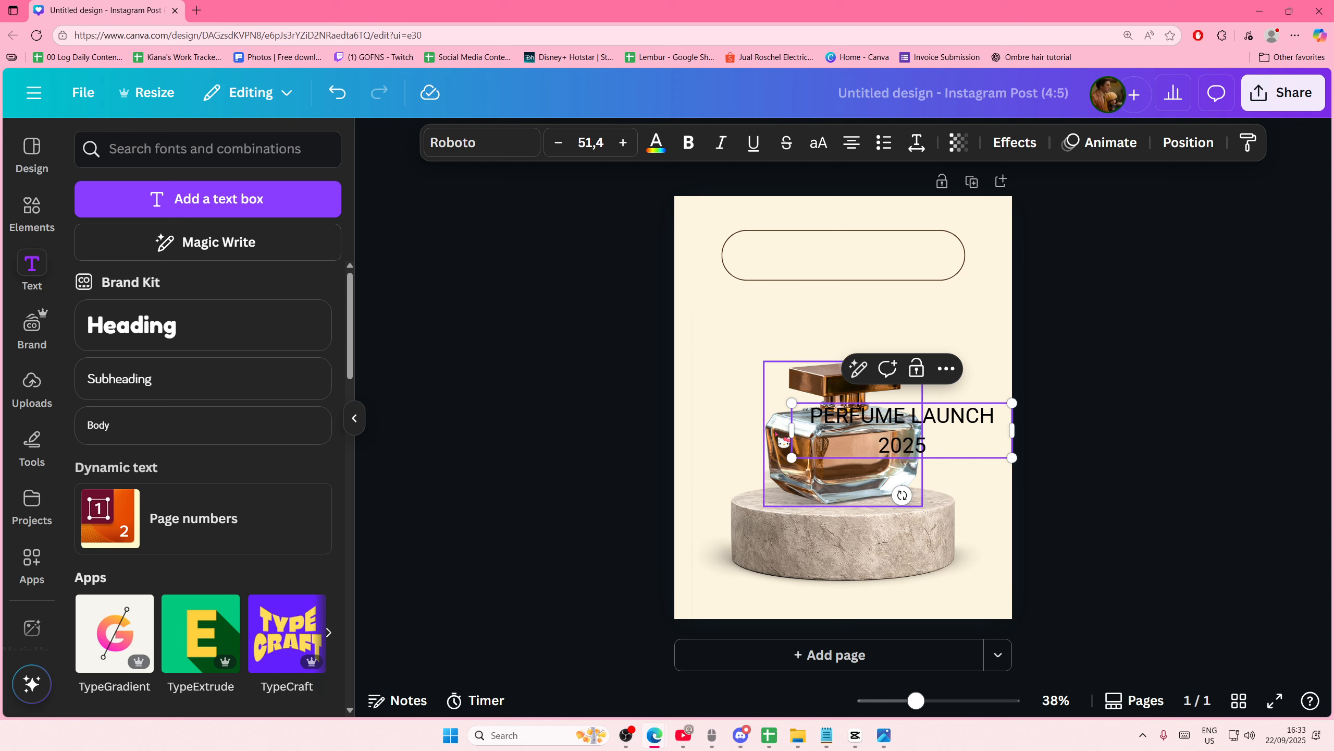
pyautogui.moveTo(787, 427); pyautogui.dragTo(691, 428)
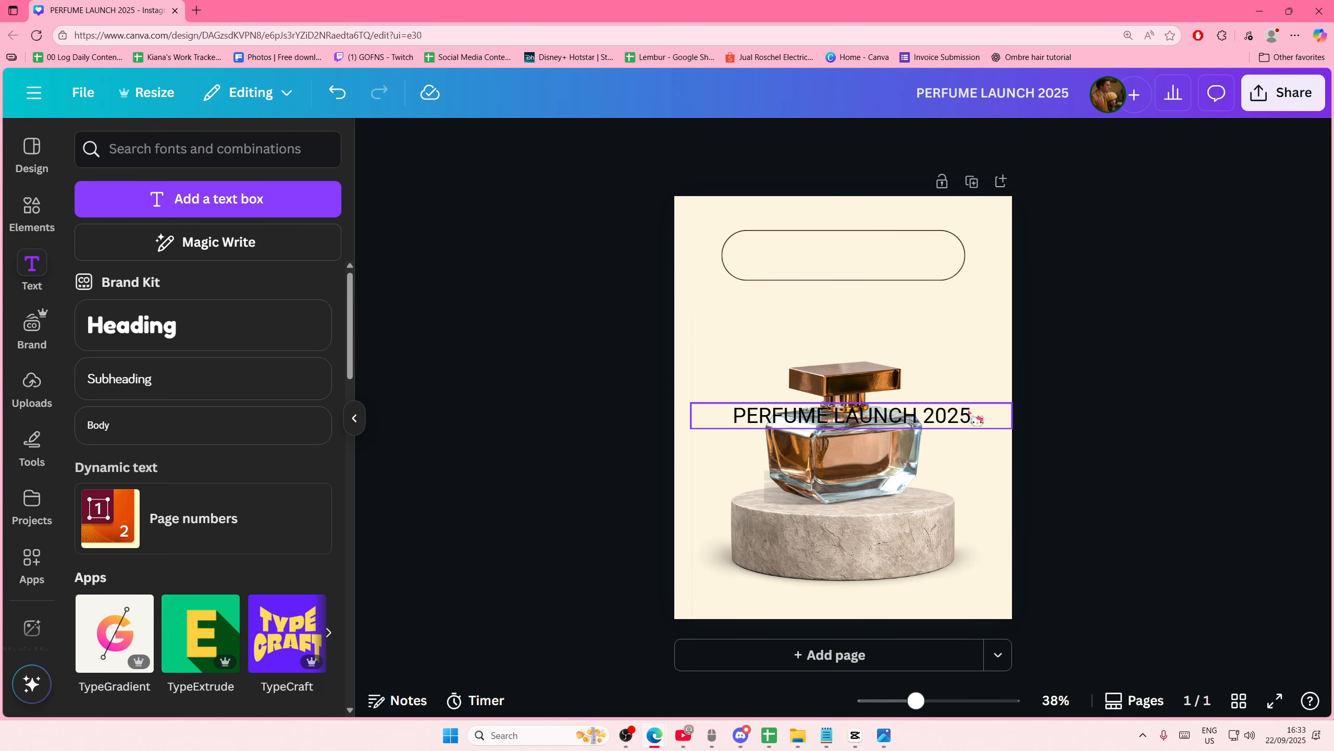
# Reduce the PERFUME LAUNCH 2025 text to size 44,4 and centre it inside the pill-shaped outline.
pyautogui.click(566, 150)
pyautogui.click(566, 150)
pyautogui.click(566, 151)
pyautogui.click(566, 150)
pyautogui.click(566, 150)
pyautogui.click(566, 150)
pyautogui.click(566, 151)
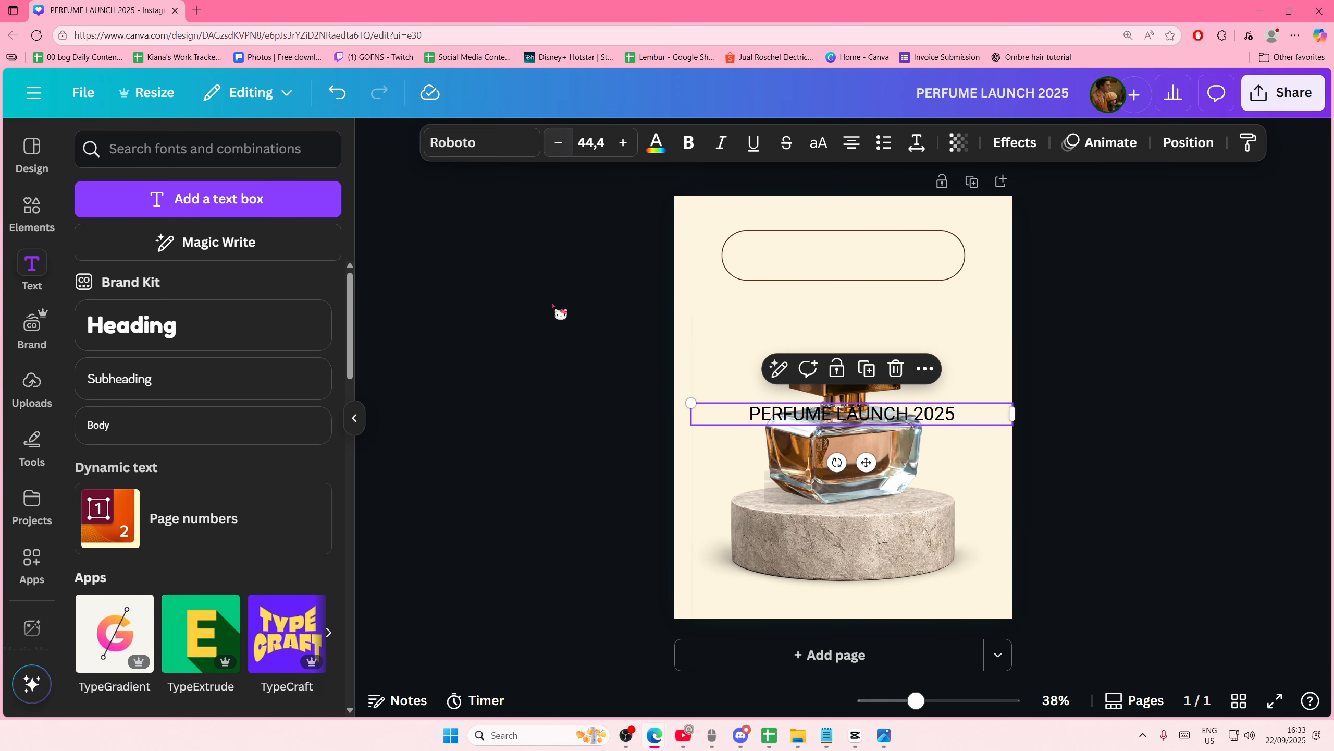
pyautogui.moveTo(862, 415); pyautogui.dragTo(852, 244)
pyautogui.click(1134, 299)
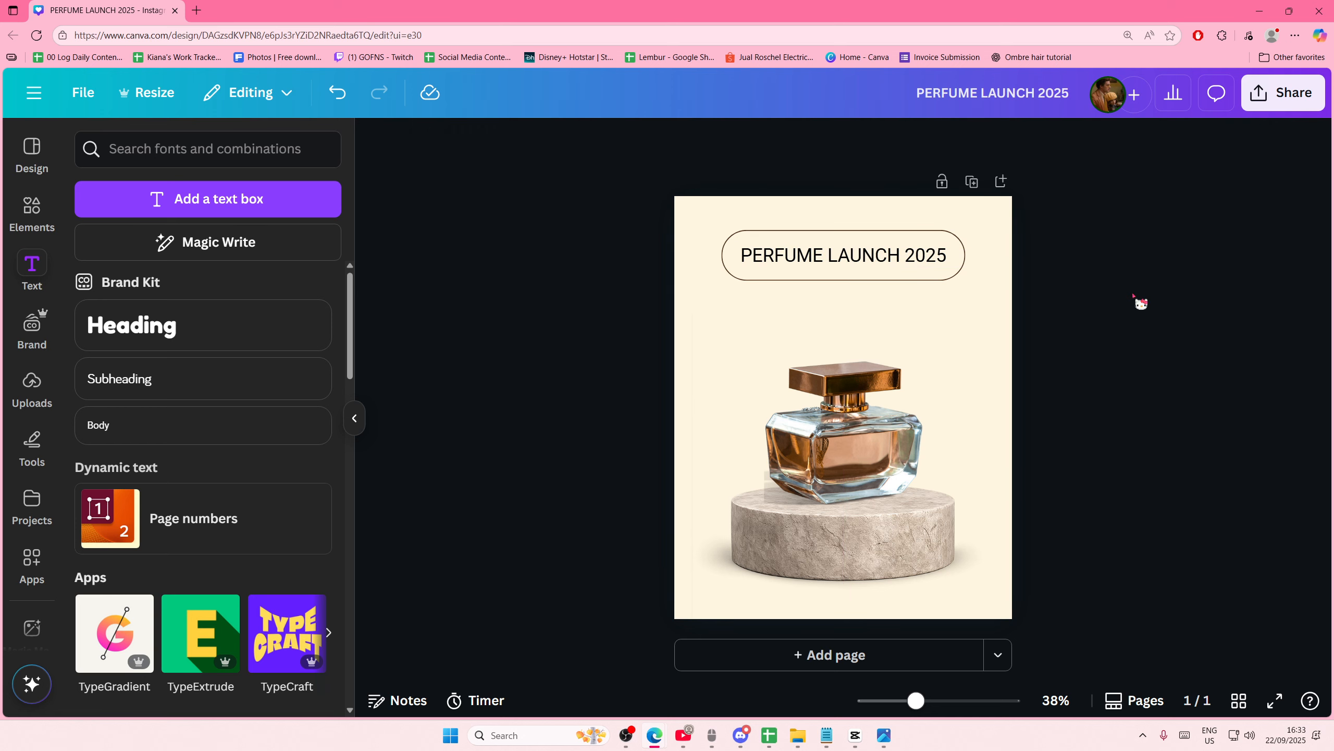
# Change the font of the PERFUME LAUNCH 2025 text to The Seasons.
pyautogui.click(925, 279)
pyautogui.click(823, 247)
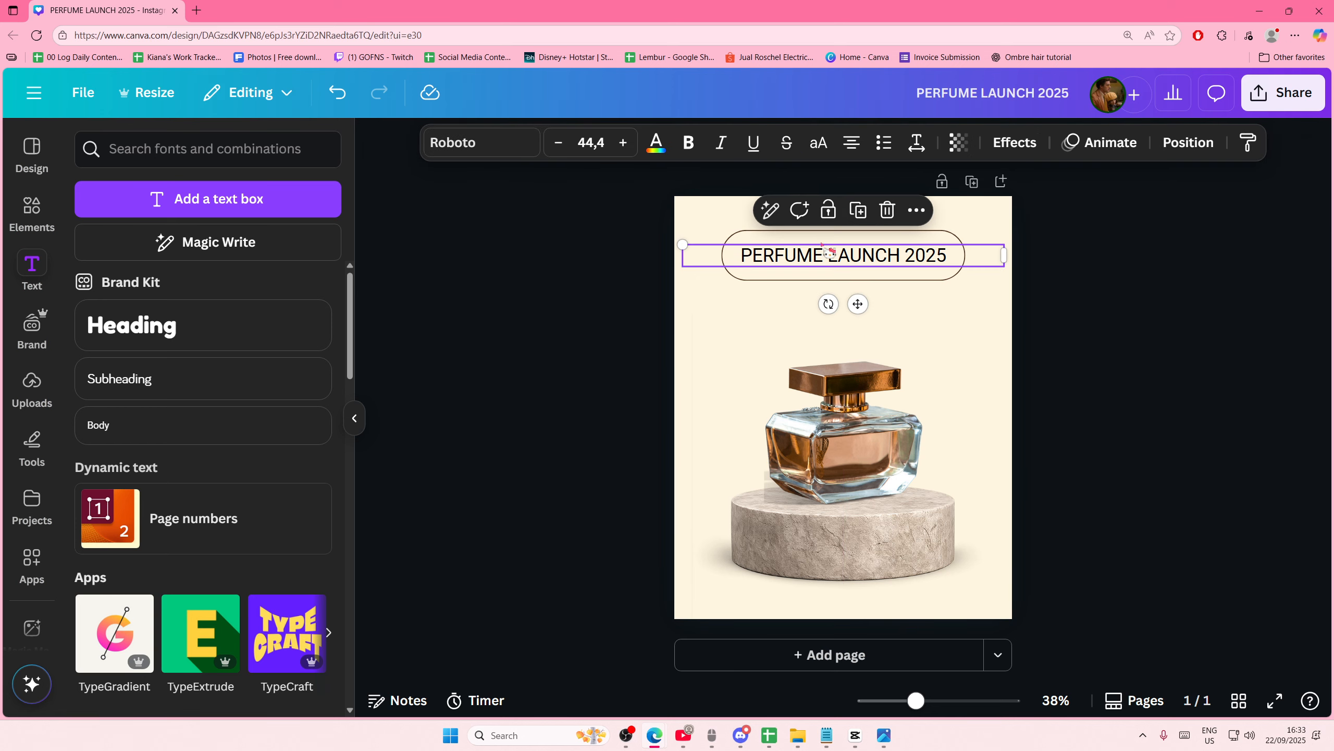
pyautogui.click(487, 150)
pyautogui.scroll(-5, 273, 547)
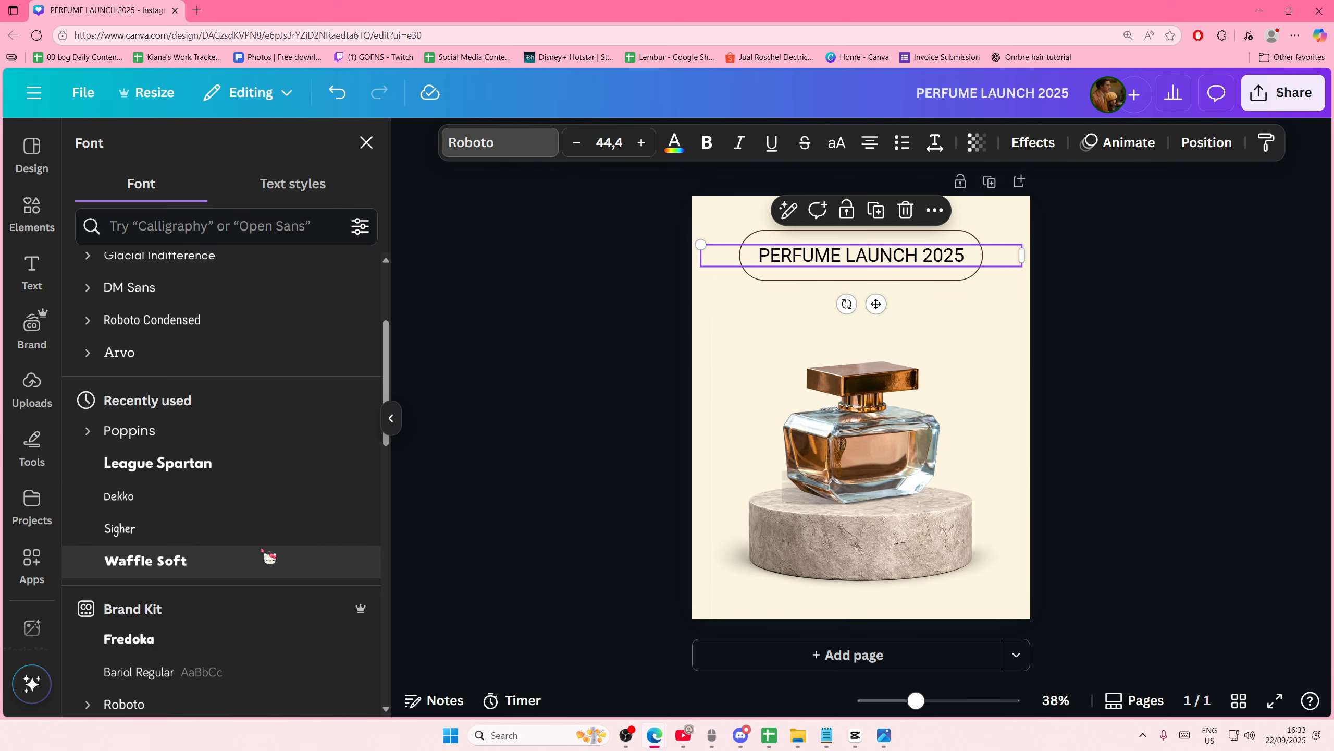
pyautogui.scroll(-10, 267, 553)
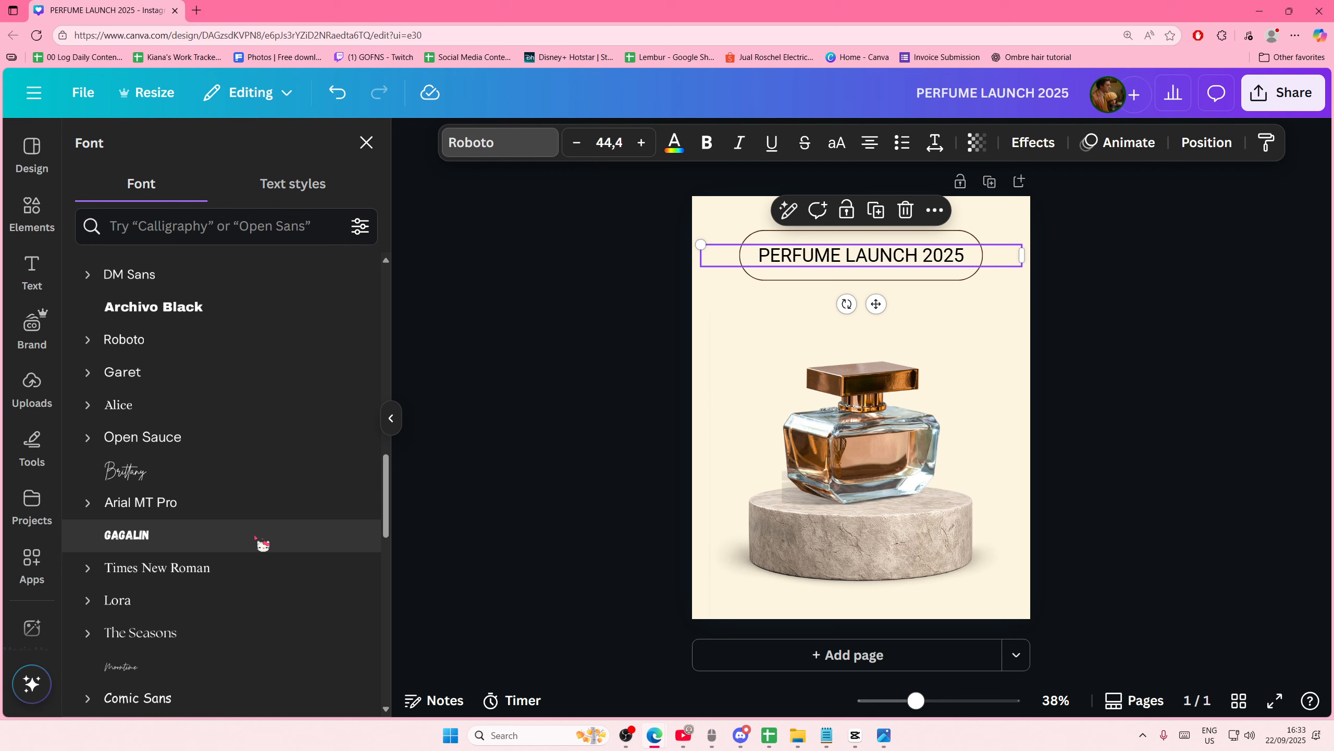
pyautogui.scroll(-3, 244, 551)
pyautogui.click(213, 447)
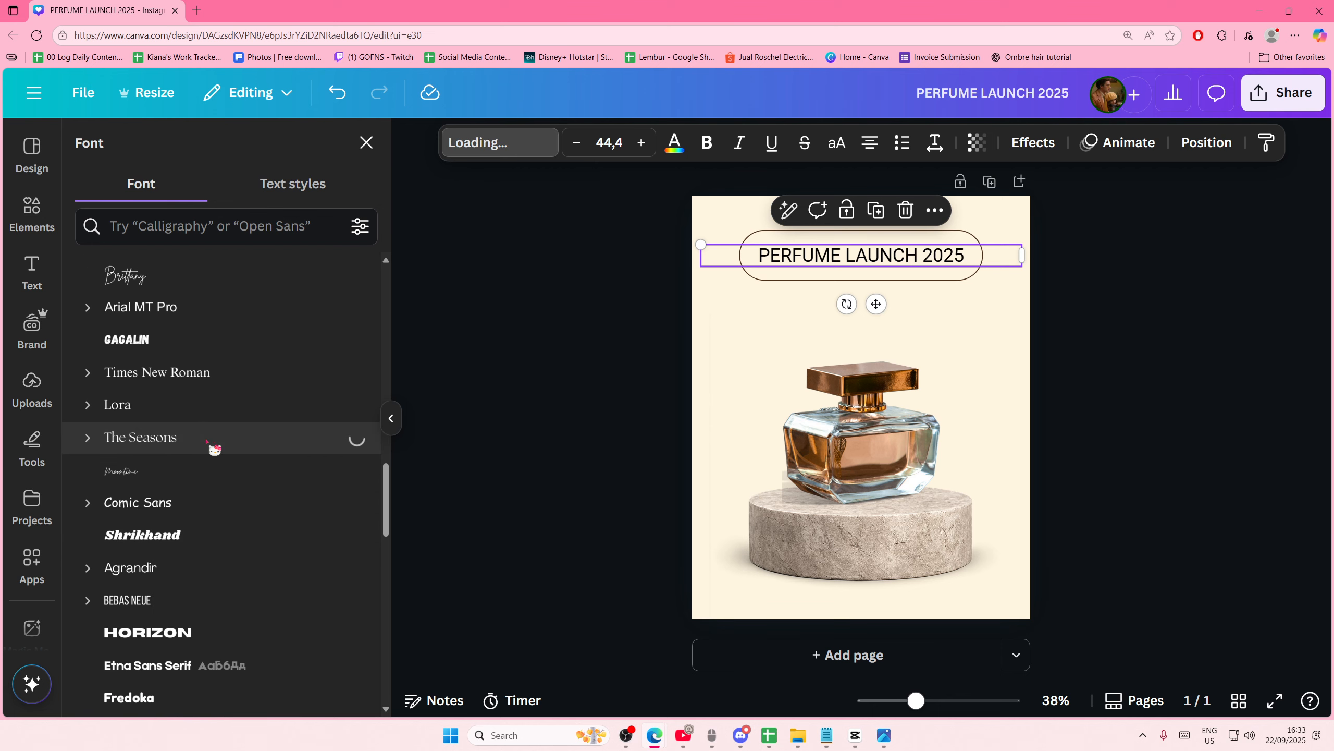
pyautogui.click(447, 413)
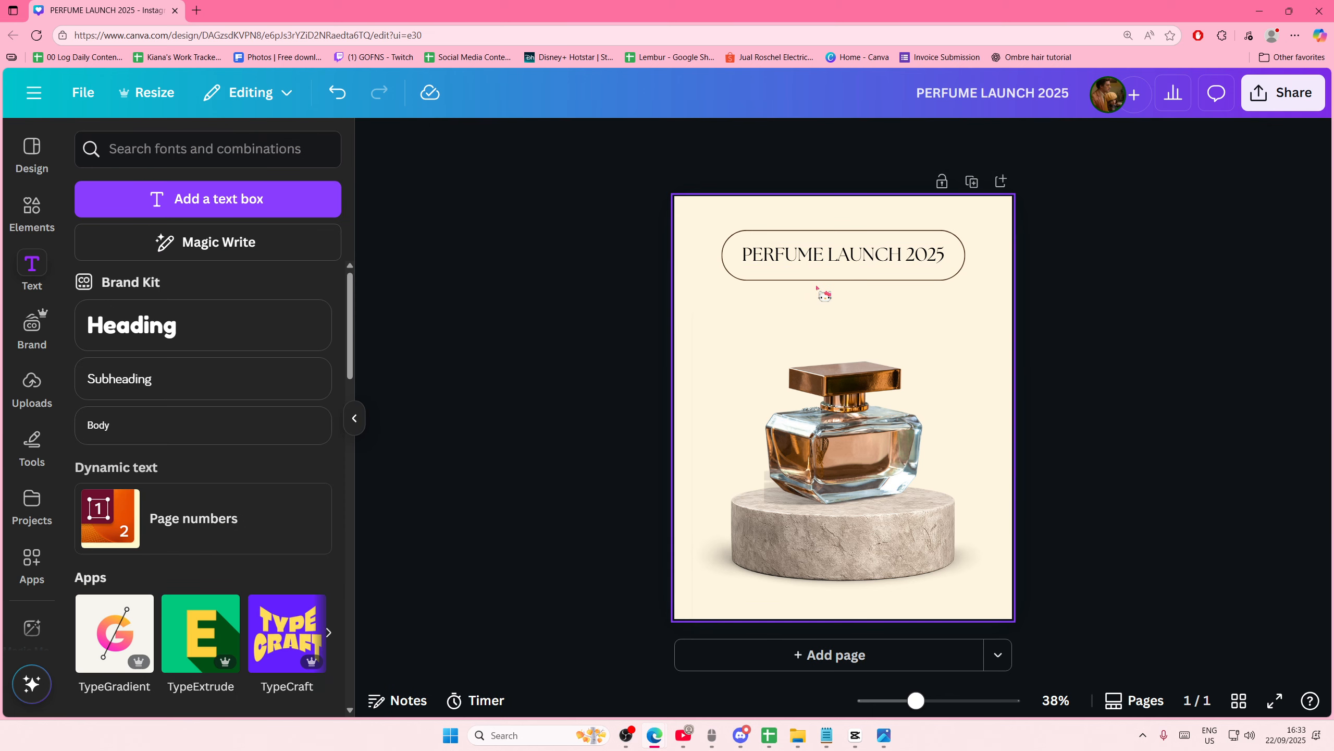
# Change the colour of the PERFUME LAUNCH 2025 text to dark brown, matching the pill outline.
pyautogui.click(904, 276)
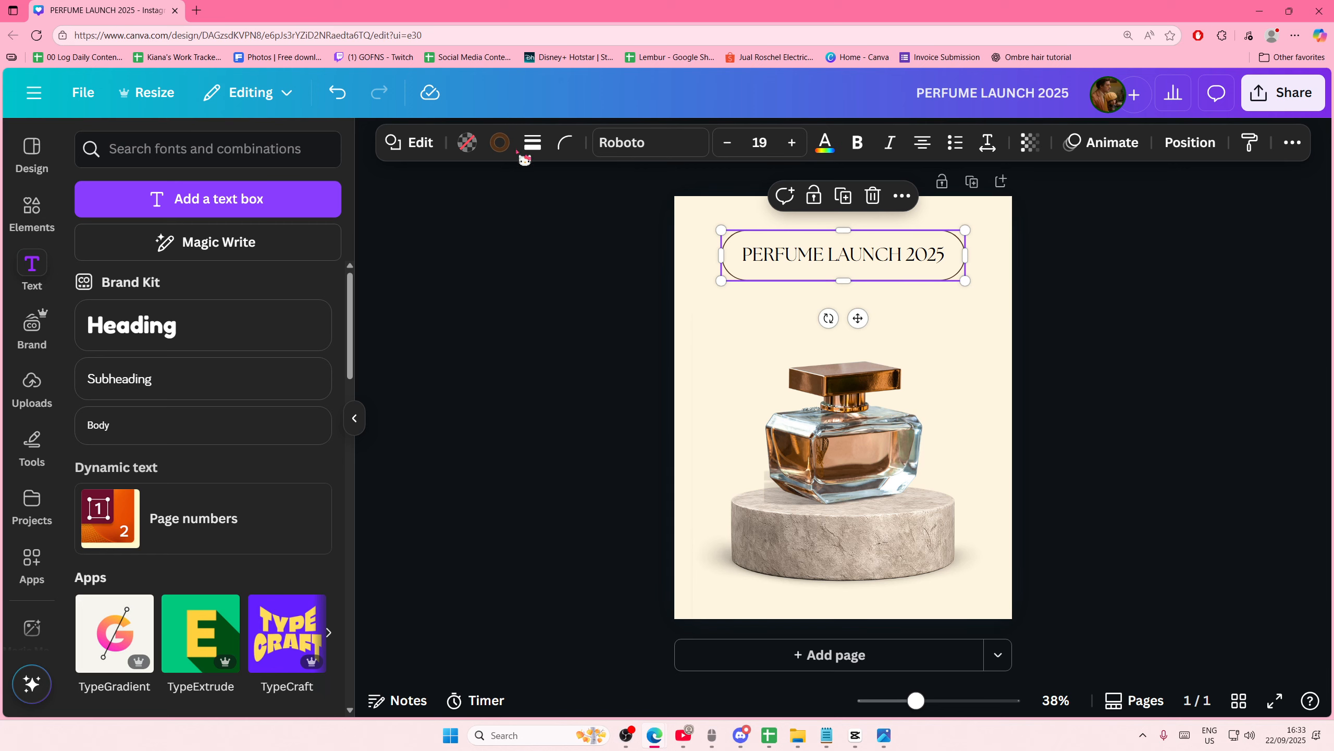
pyautogui.click(771, 254)
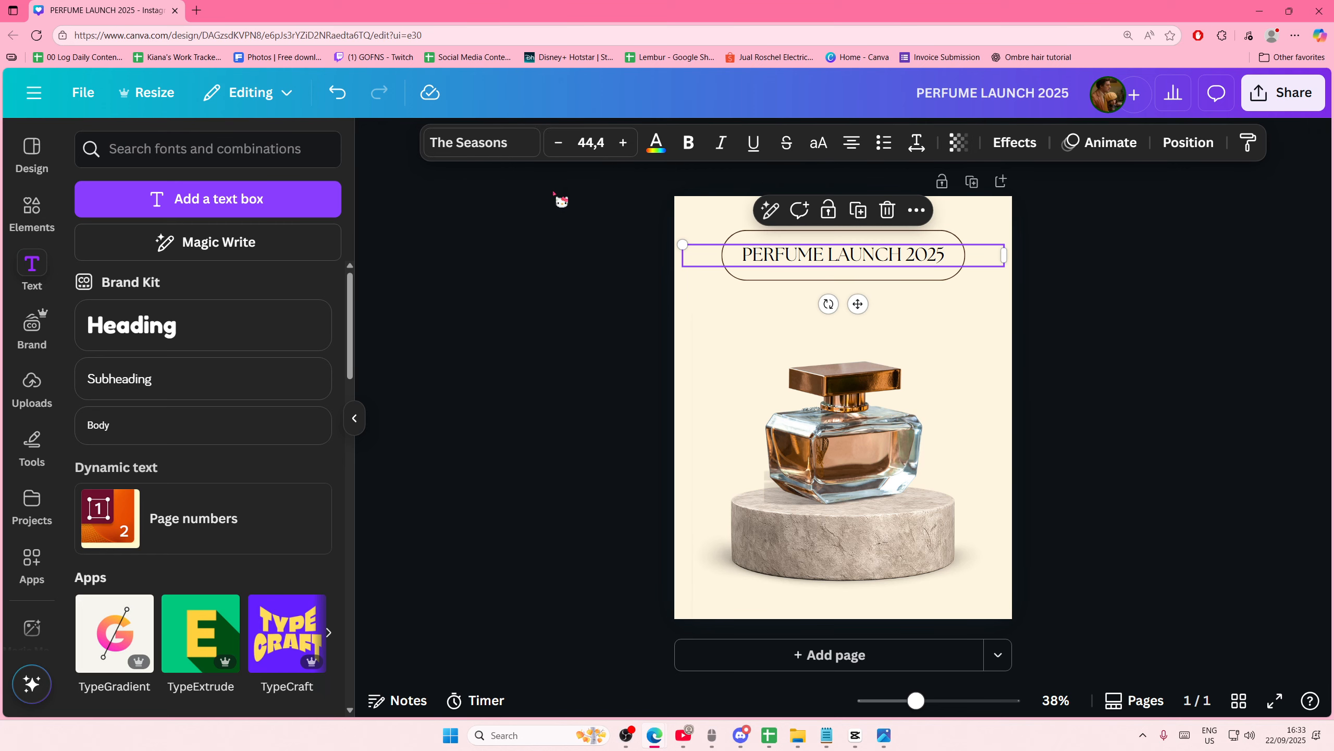
pyautogui.click(662, 150)
pyautogui.click(179, 271)
pyautogui.click(611, 373)
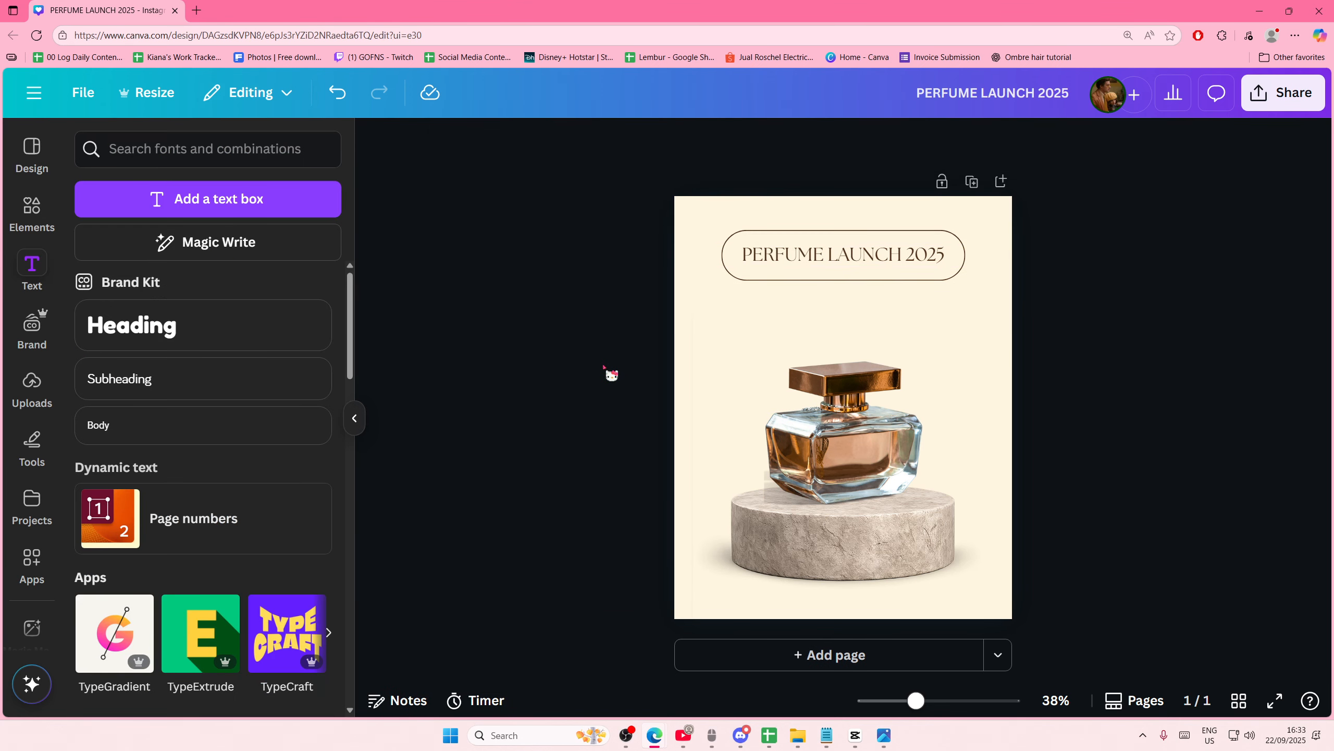
# Duplicate the headline text, place the copy between the pill and the bottle, and replace its wording with "COCONUT BLISS".
pyautogui.moveTo(916, 700); pyautogui.dragTo(923, 701)
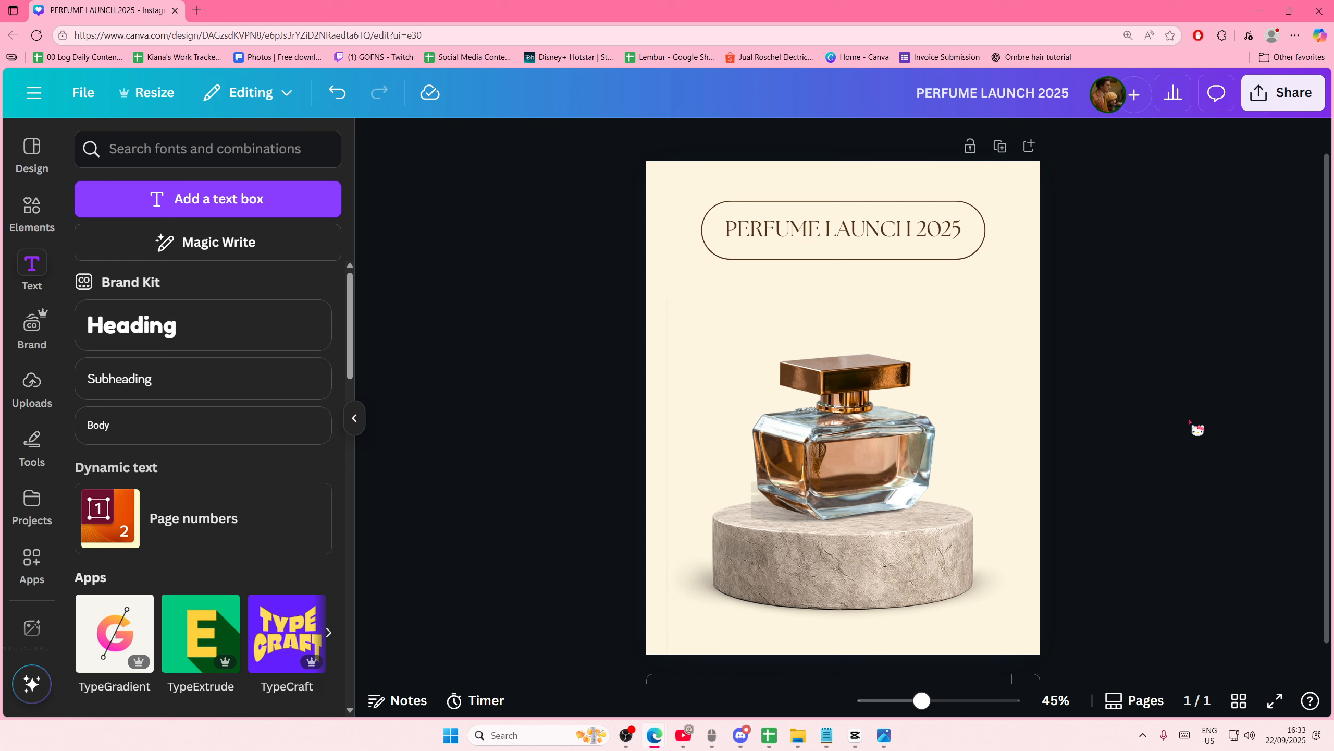
pyautogui.click(915, 245)
pyautogui.hotkey('ctrl', 'd')
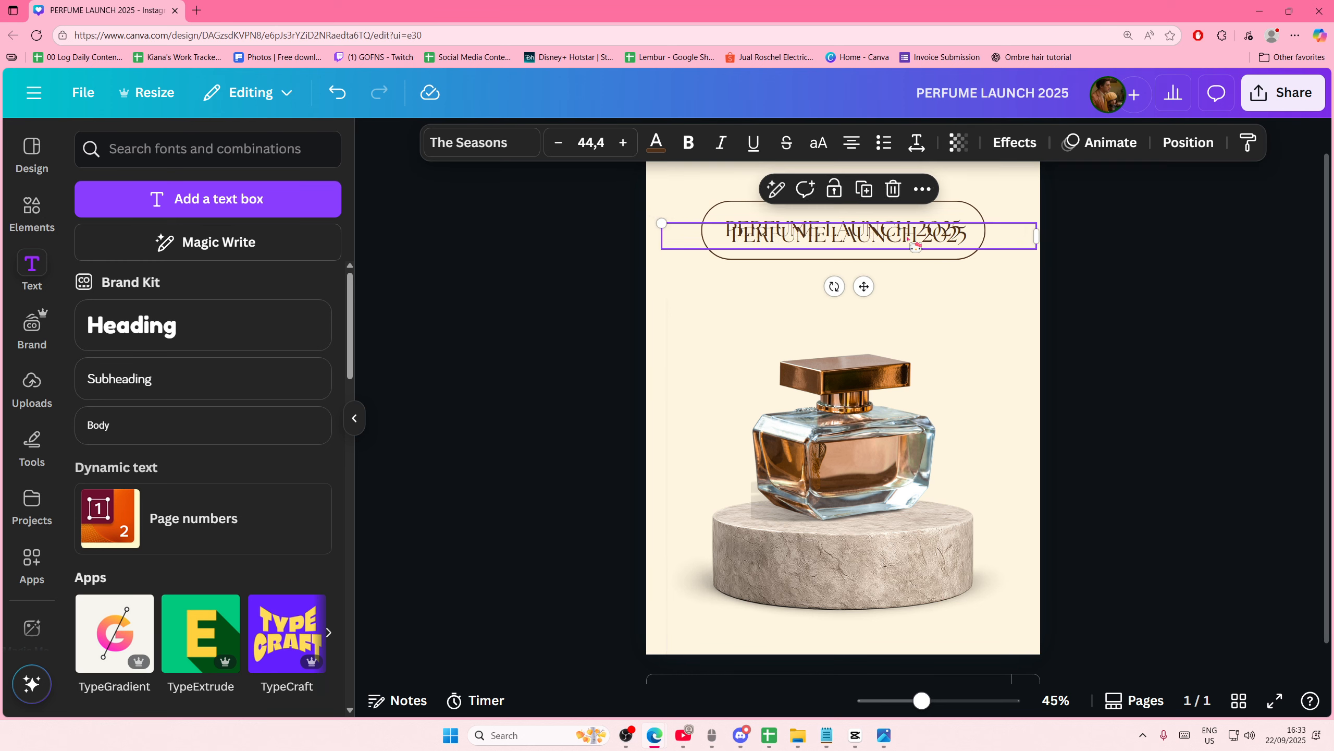
pyautogui.moveTo(915, 245); pyautogui.dragTo(909, 318)
pyautogui.doubleClick(909, 318)
pyautogui.write('COCONUT BLISS')
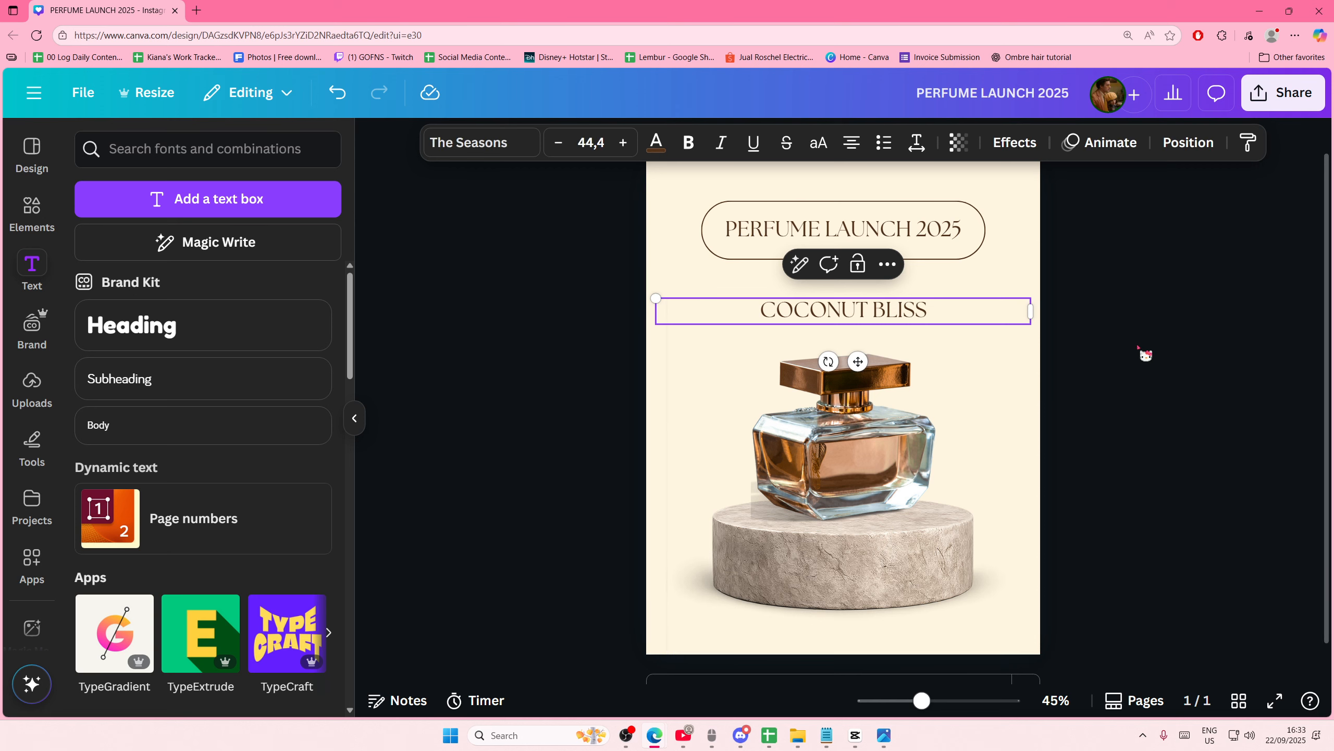
# Make both the COCONUT BLISS and PERFUME LAUNCH 2025 texts bold.
pyautogui.press('Escape')
pyautogui.click(525, 236)
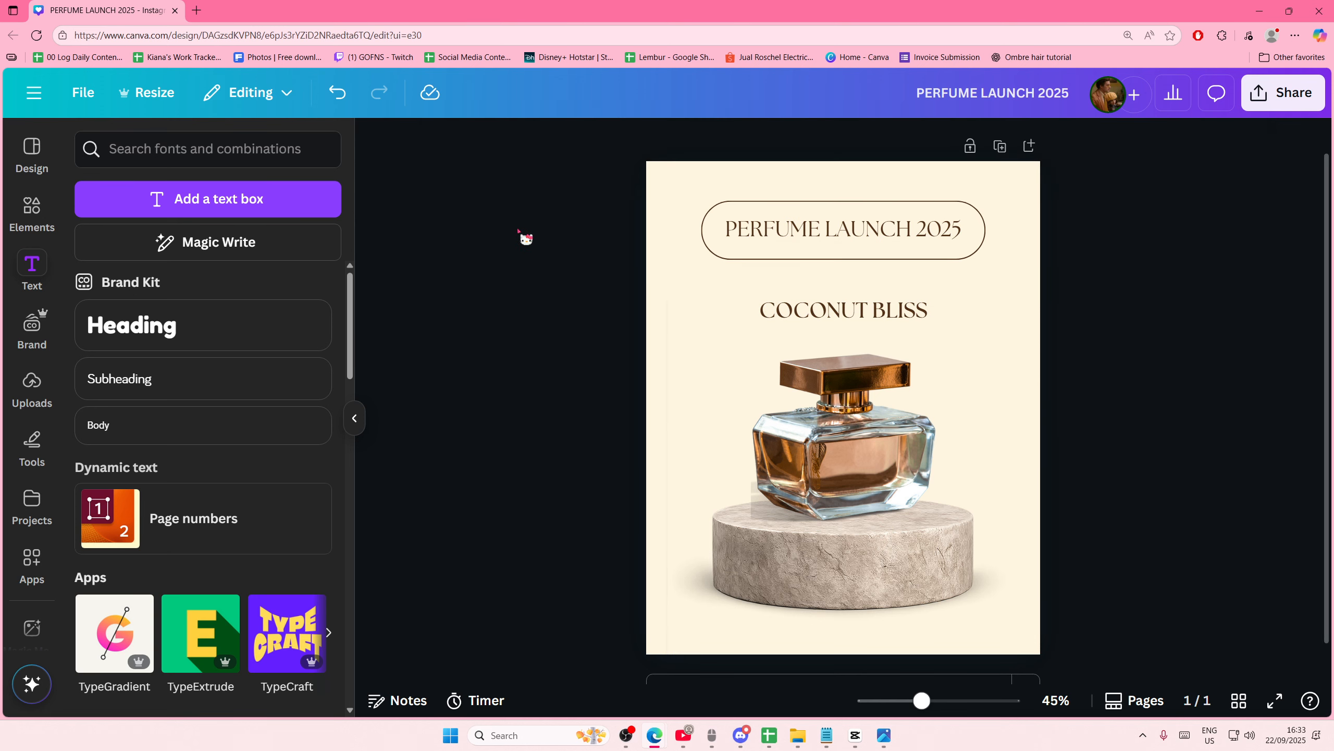
pyautogui.click(736, 231)
pyautogui.click(688, 142)
# Change the font of the COCONUT BLISS text to Moontime.
pyautogui.click(827, 311)
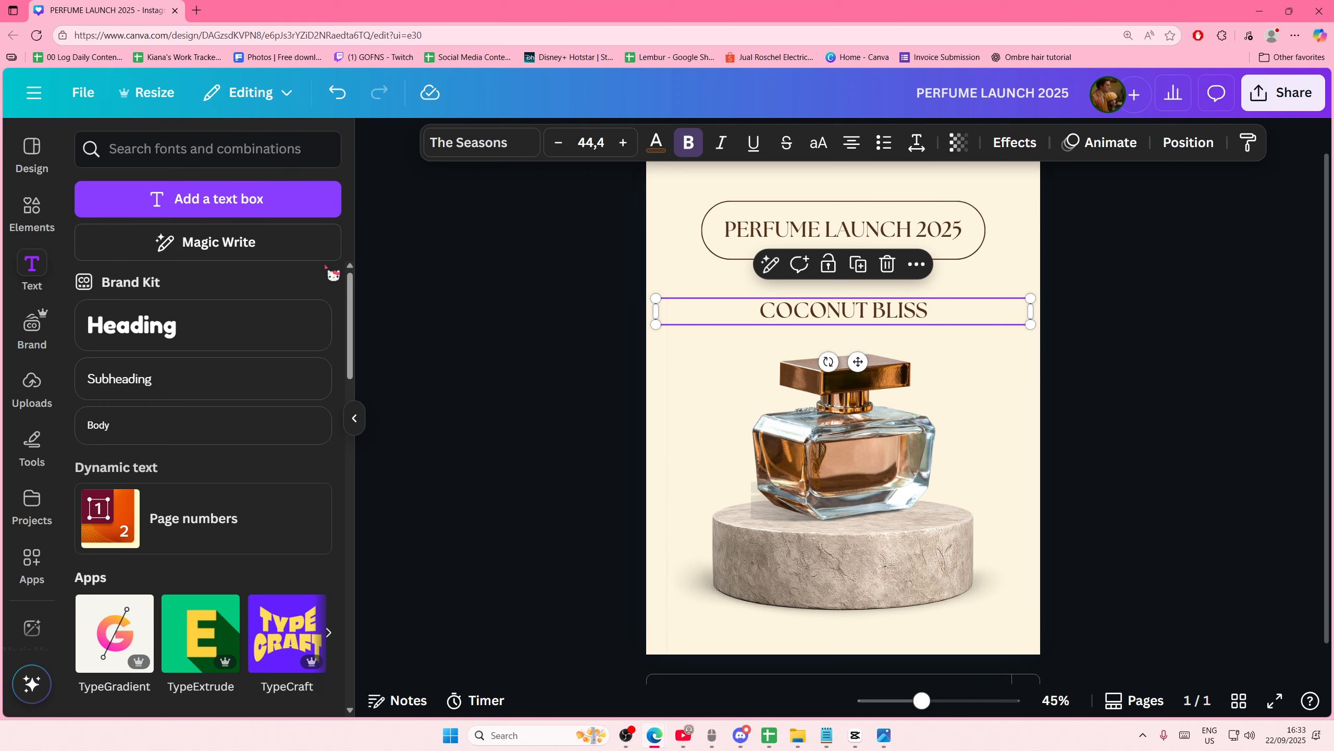
pyautogui.scroll(-8, 188, 530)
pyautogui.scroll(-10, 188, 528)
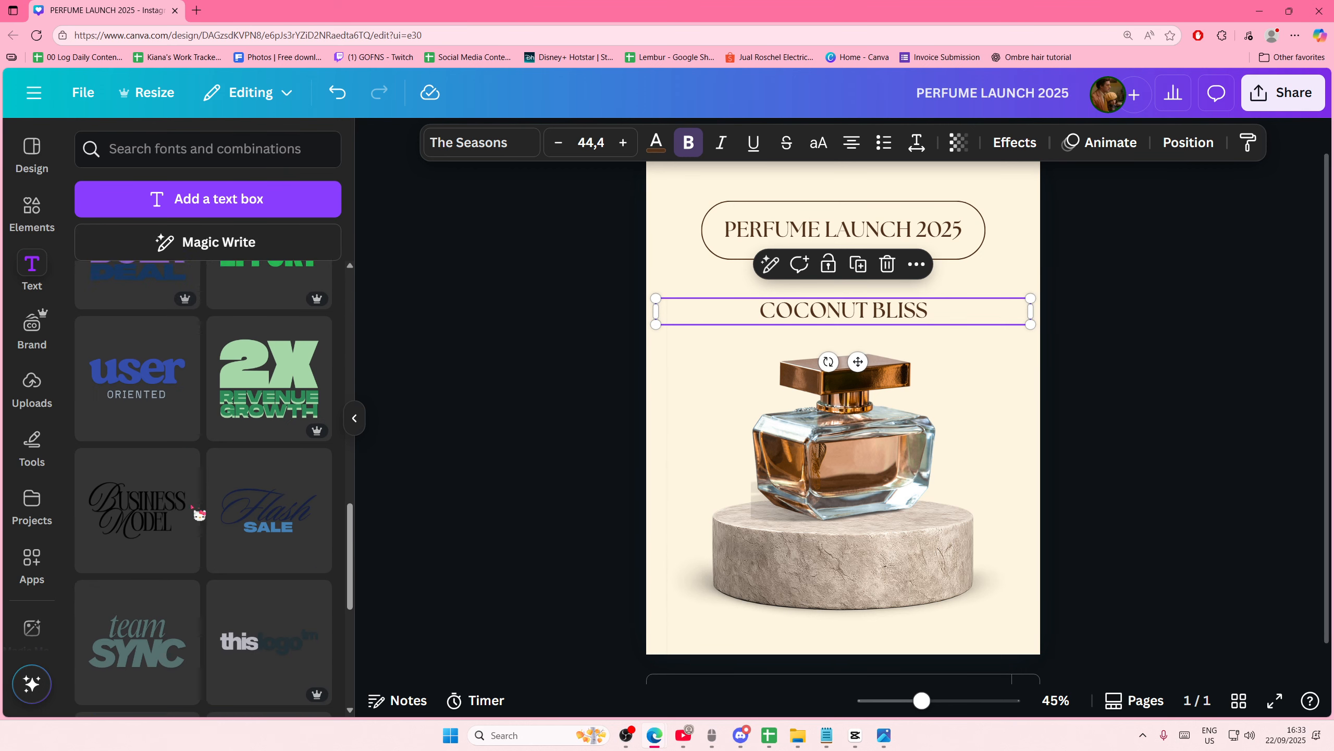
pyautogui.click(468, 150)
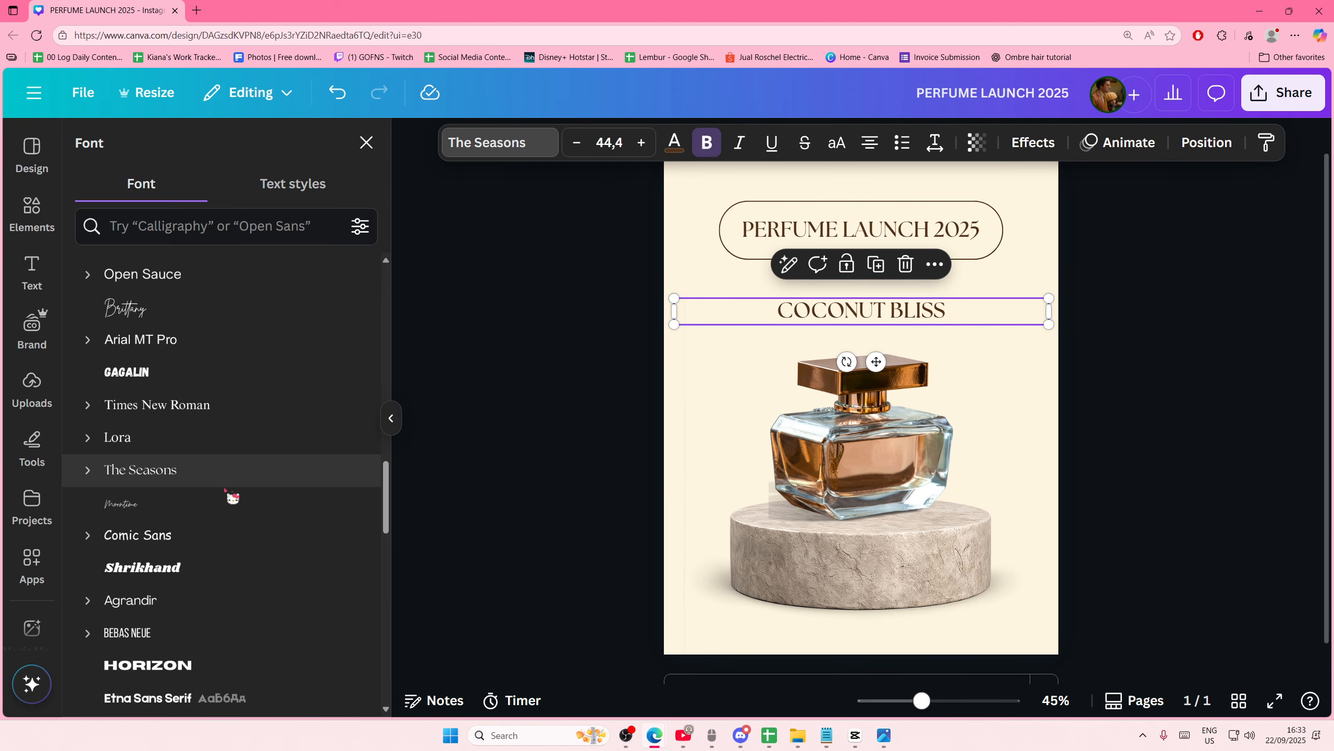
pyautogui.click(230, 504)
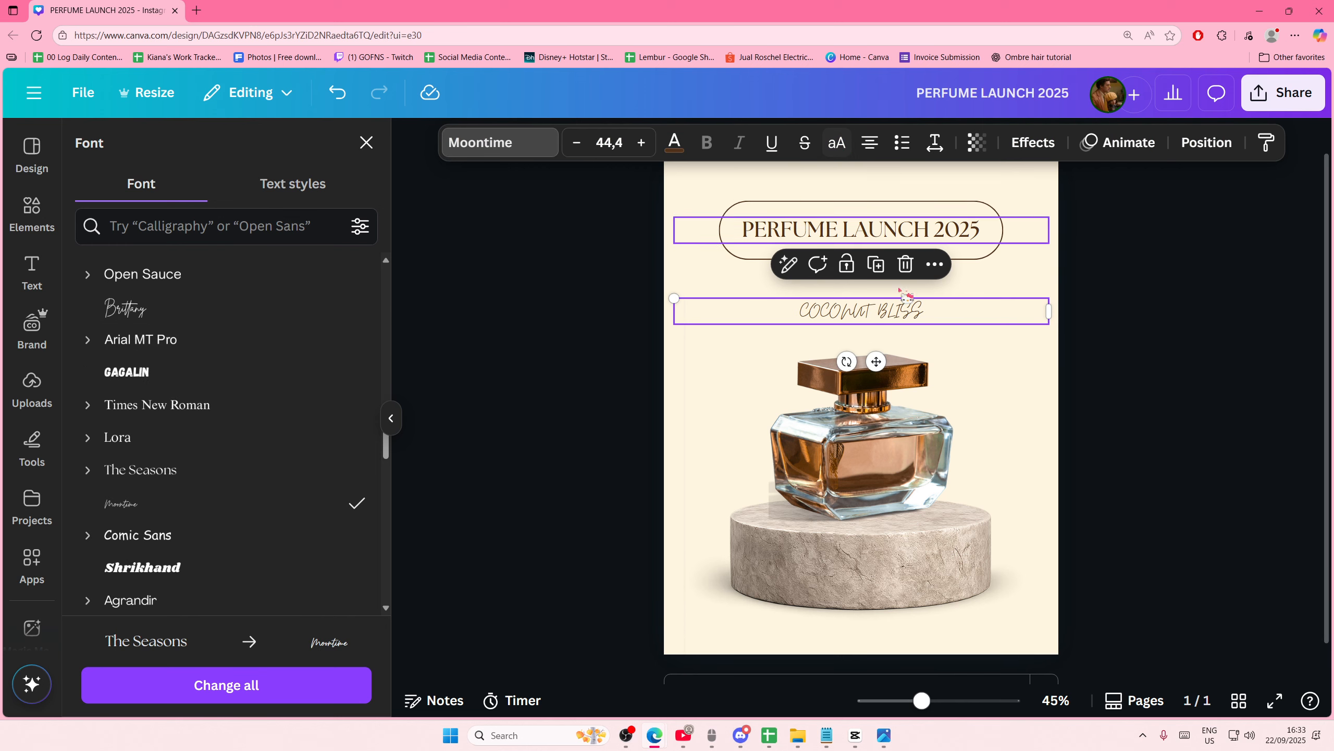
# Retype the product name above the bottle in title case as "Coconut Bliss".
pyautogui.click(949, 334)
pyautogui.click(943, 312)
pyautogui.click(812, 143)
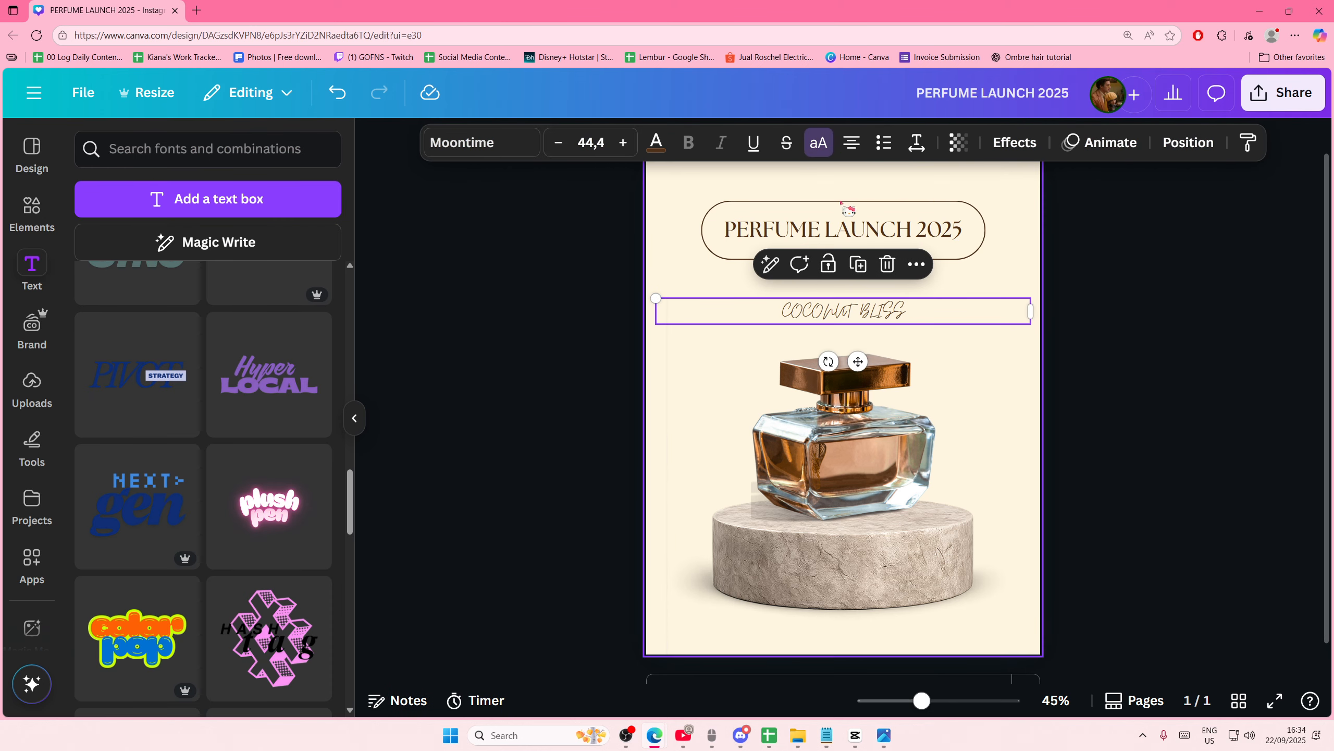
pyautogui.click(937, 320)
pyautogui.hotkey('ctrl', 'a')
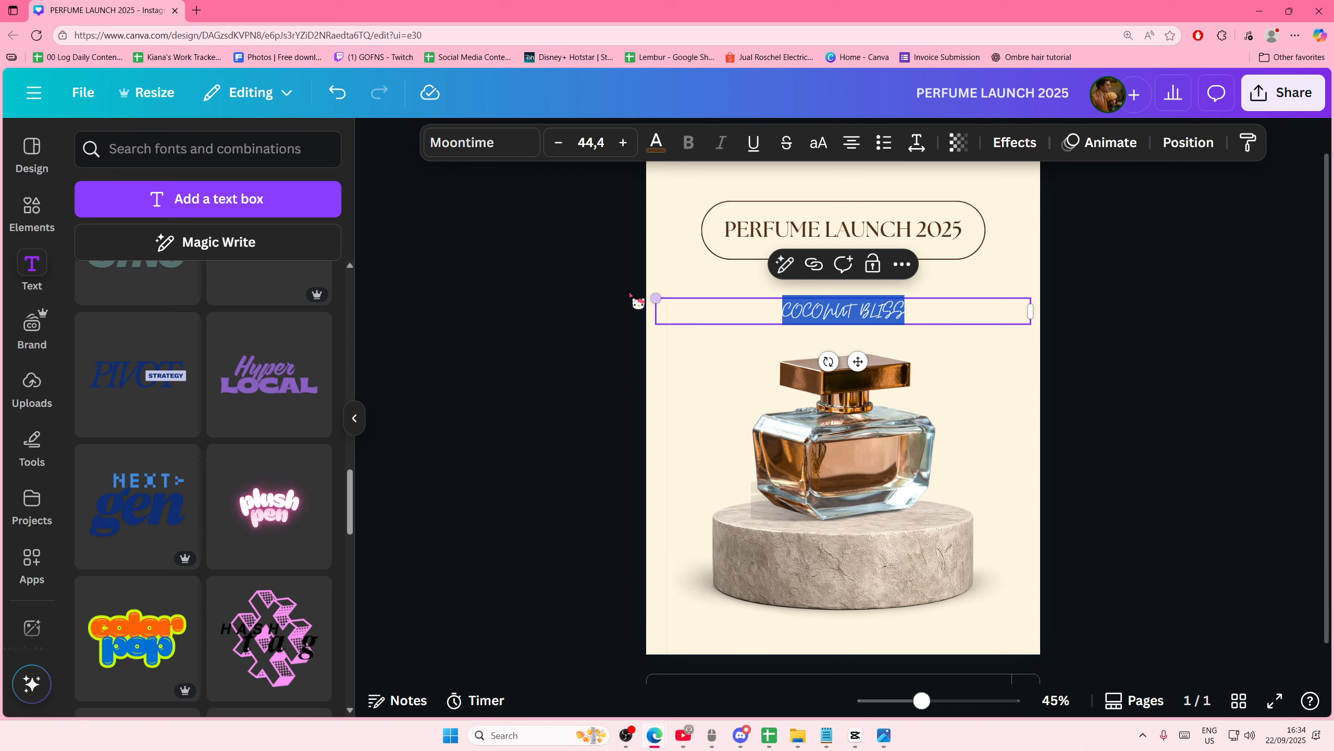
pyautogui.write('Coconut Bliss')
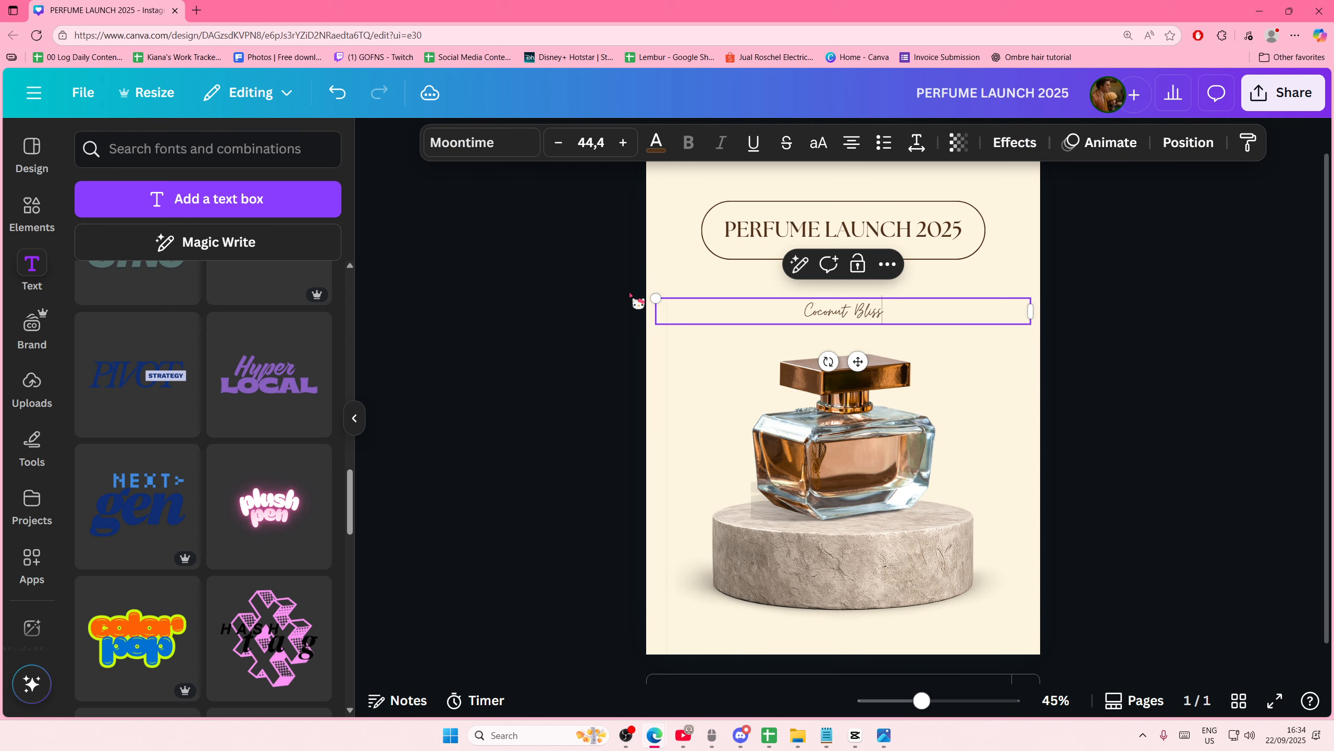
# Increase the font size of the Coconut Bliss text to 53,4.
pyautogui.hotkey('ctrl', 'a')
pyautogui.click(624, 143)
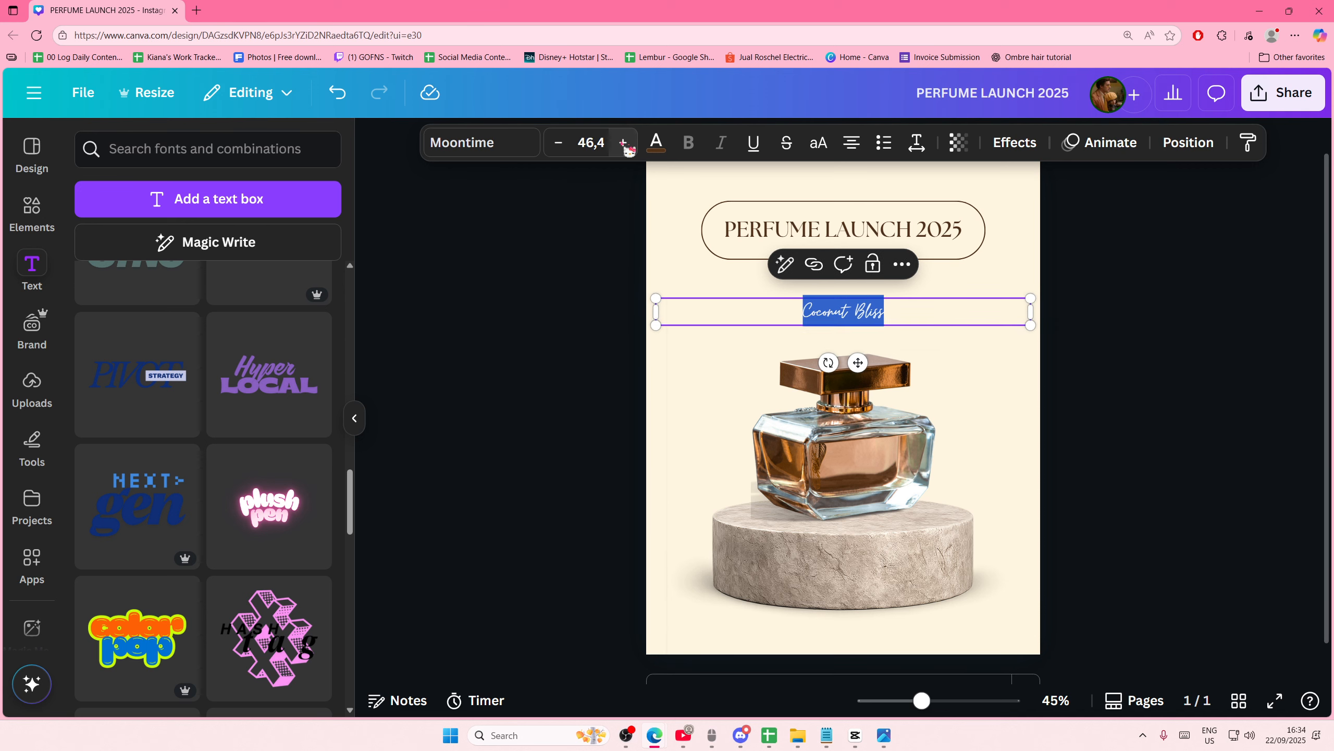
pyautogui.click(624, 143)
pyautogui.click(624, 143)
# Browse the script fonts for the Coconut Bliss text, try Alex Brush, and apply Jonathan.
pyautogui.click(462, 143)
pyautogui.scroll(-12, 326, 424)
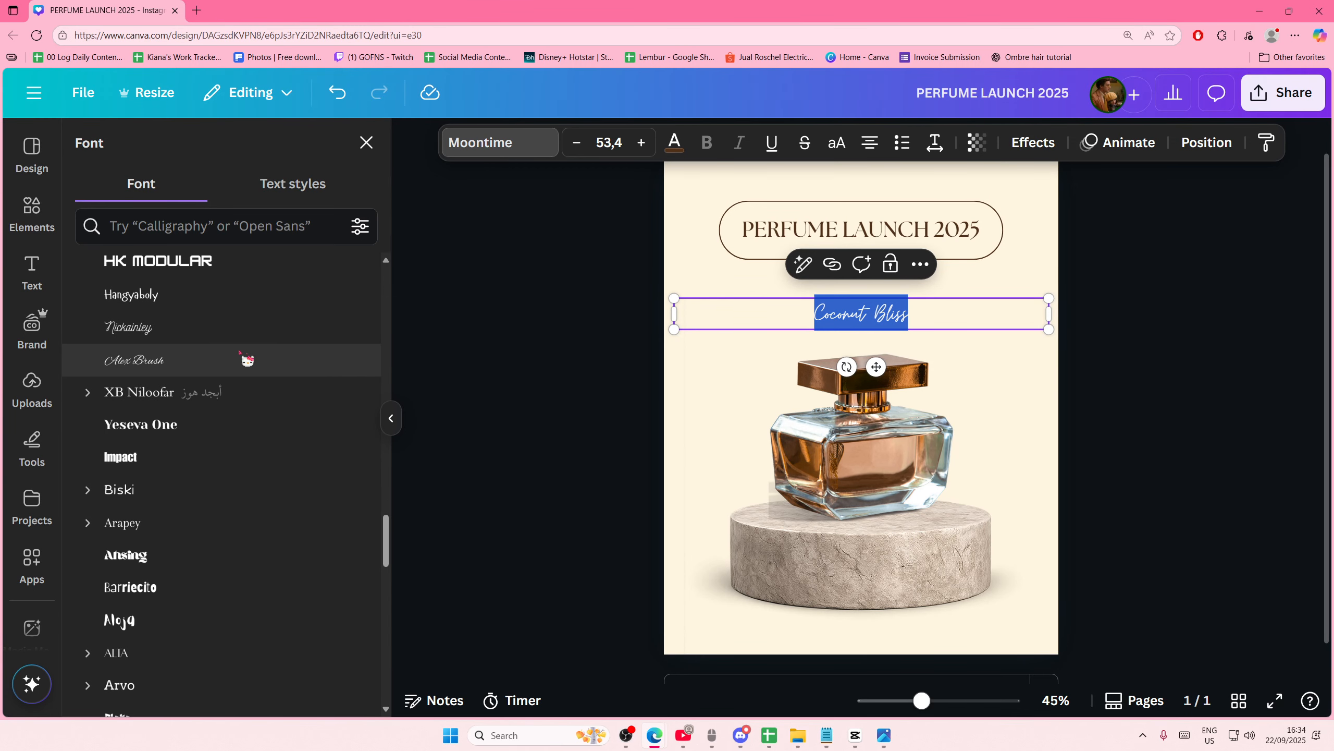
pyautogui.scroll(-6, 174, 520)
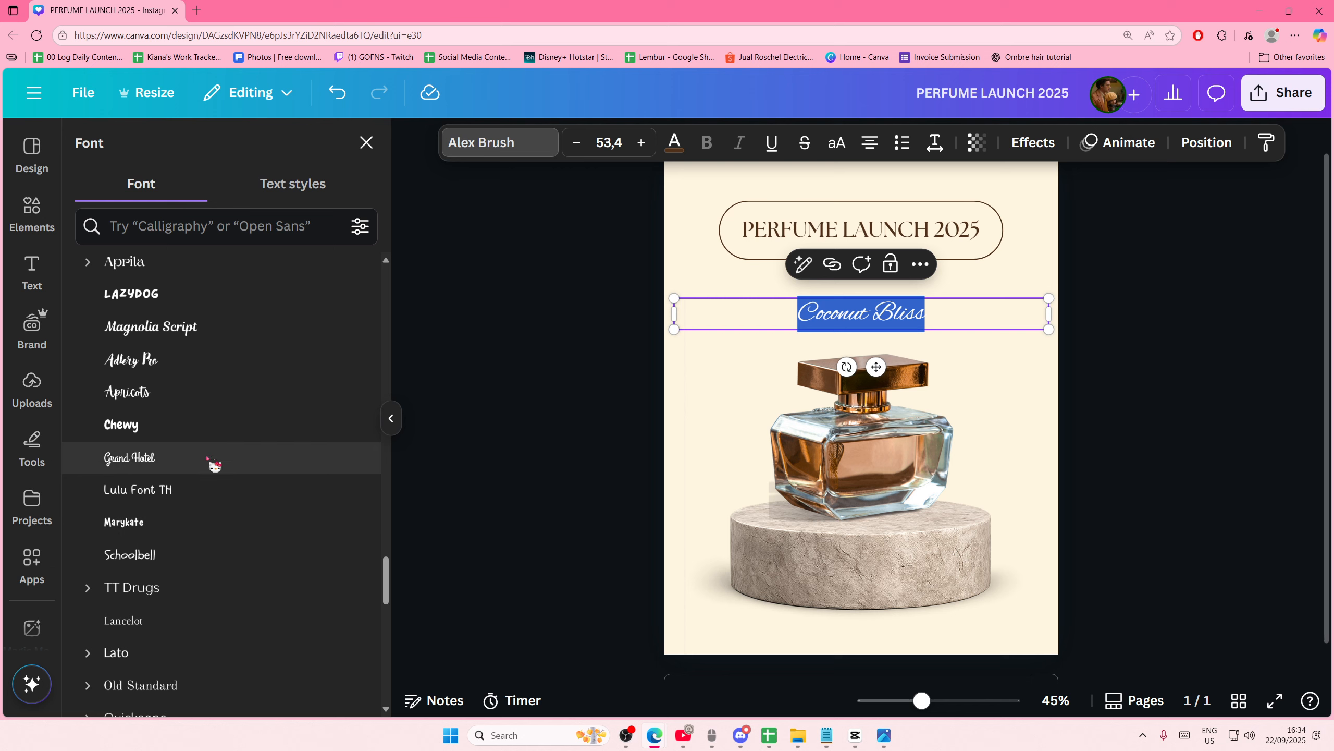
pyautogui.scroll(-5, 231, 544)
pyautogui.scroll(-10, 223, 653)
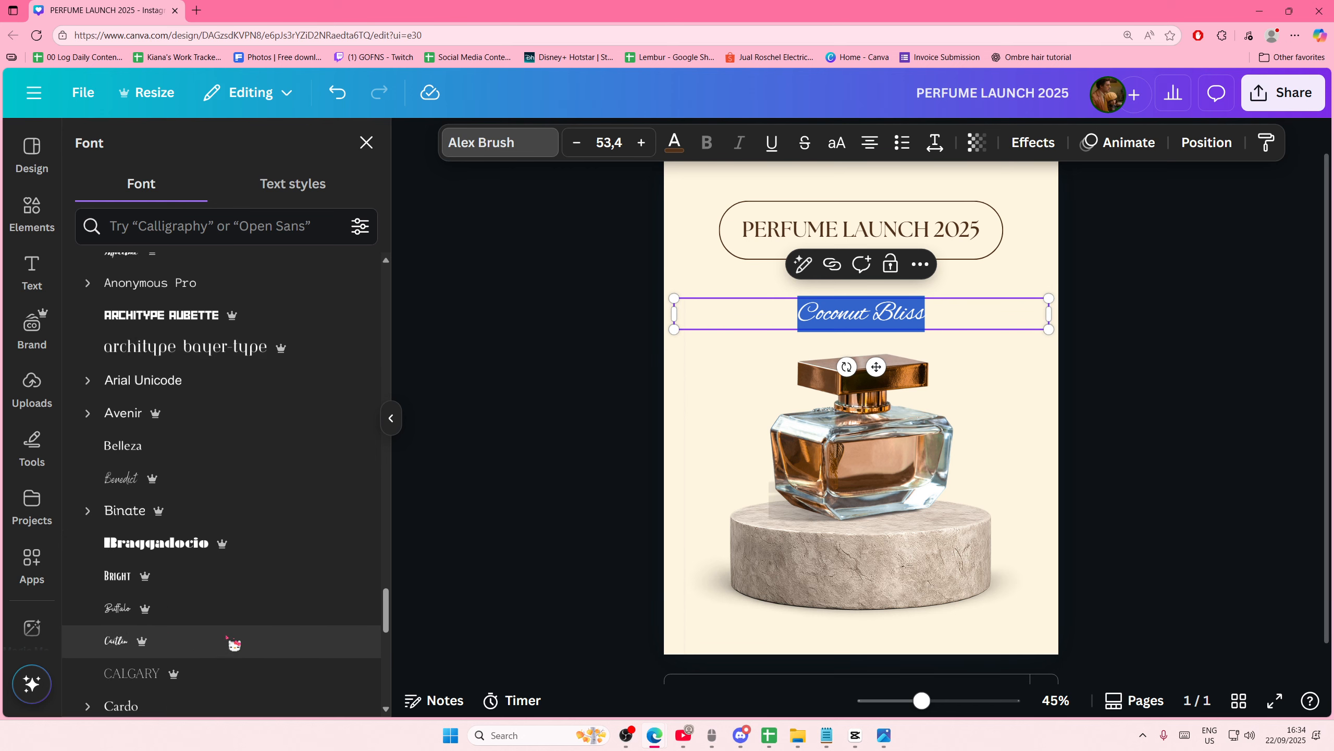
pyautogui.scroll(-8, 240, 520)
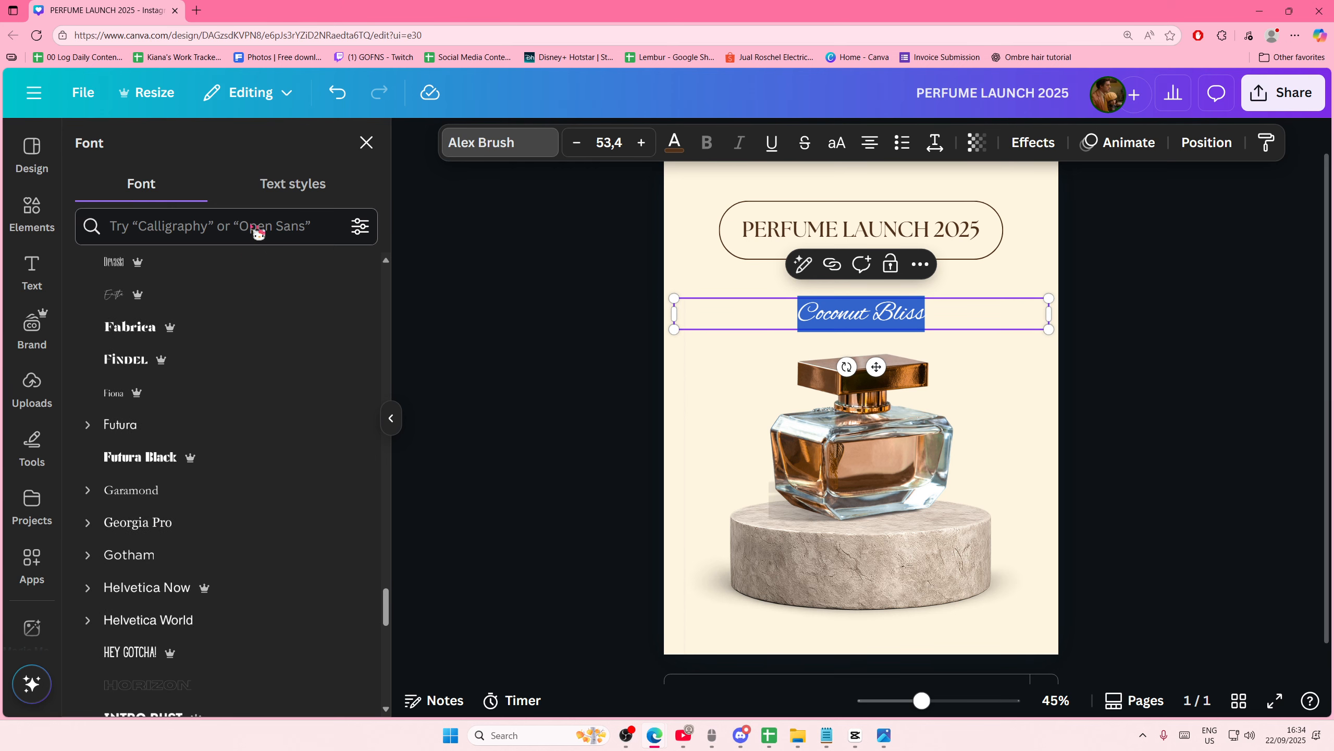
pyautogui.click(252, 579)
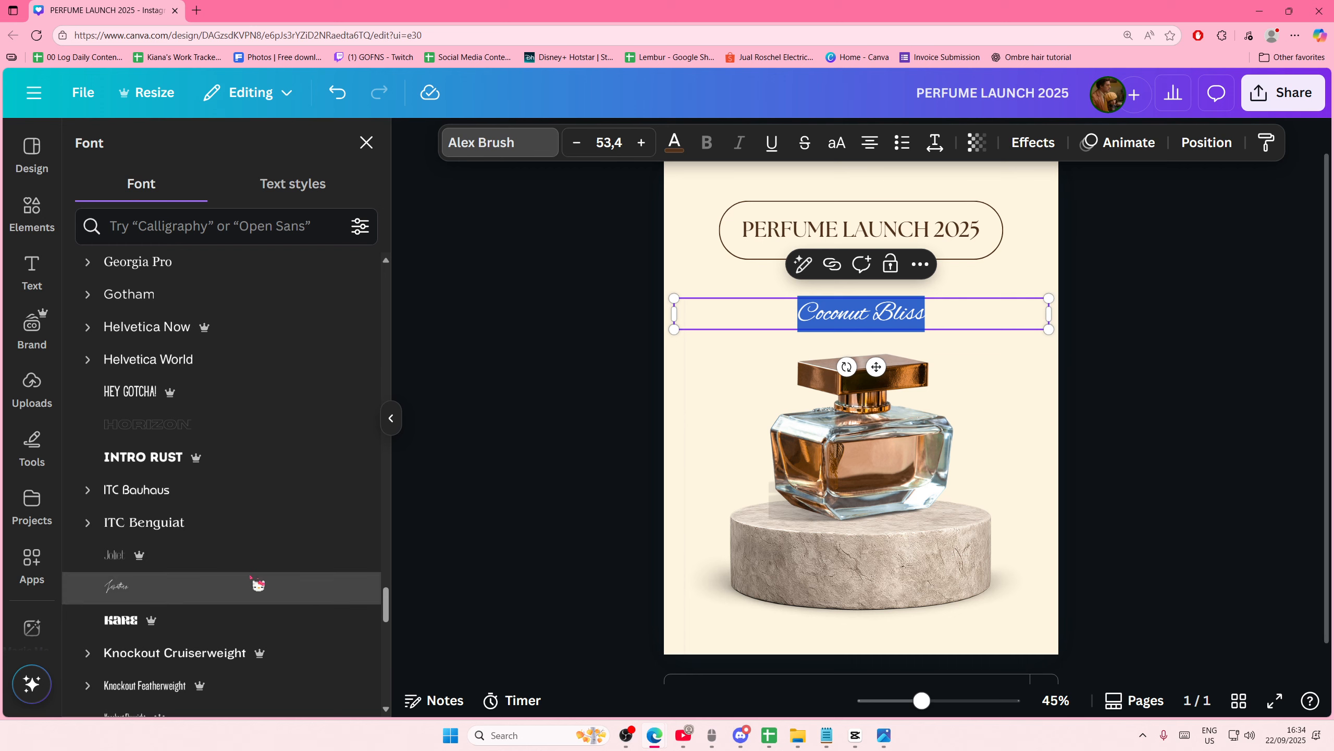
pyautogui.click(587, 438)
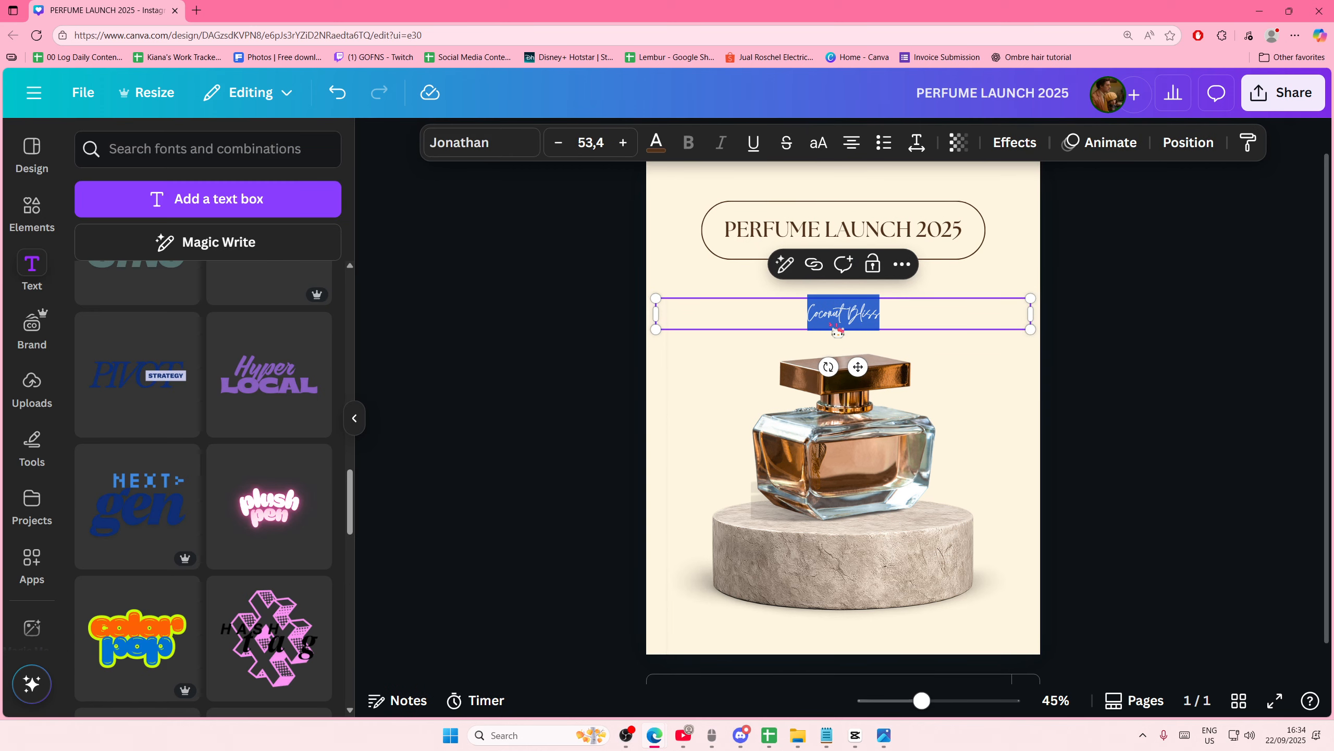
# Scale up the Coconut Bliss text to span most of the page width and position it overlapping the bottle cap.
pyautogui.click(572, 330)
pyautogui.click(867, 322)
pyautogui.moveTo(1011, 325); pyautogui.dragTo(1060, 512)
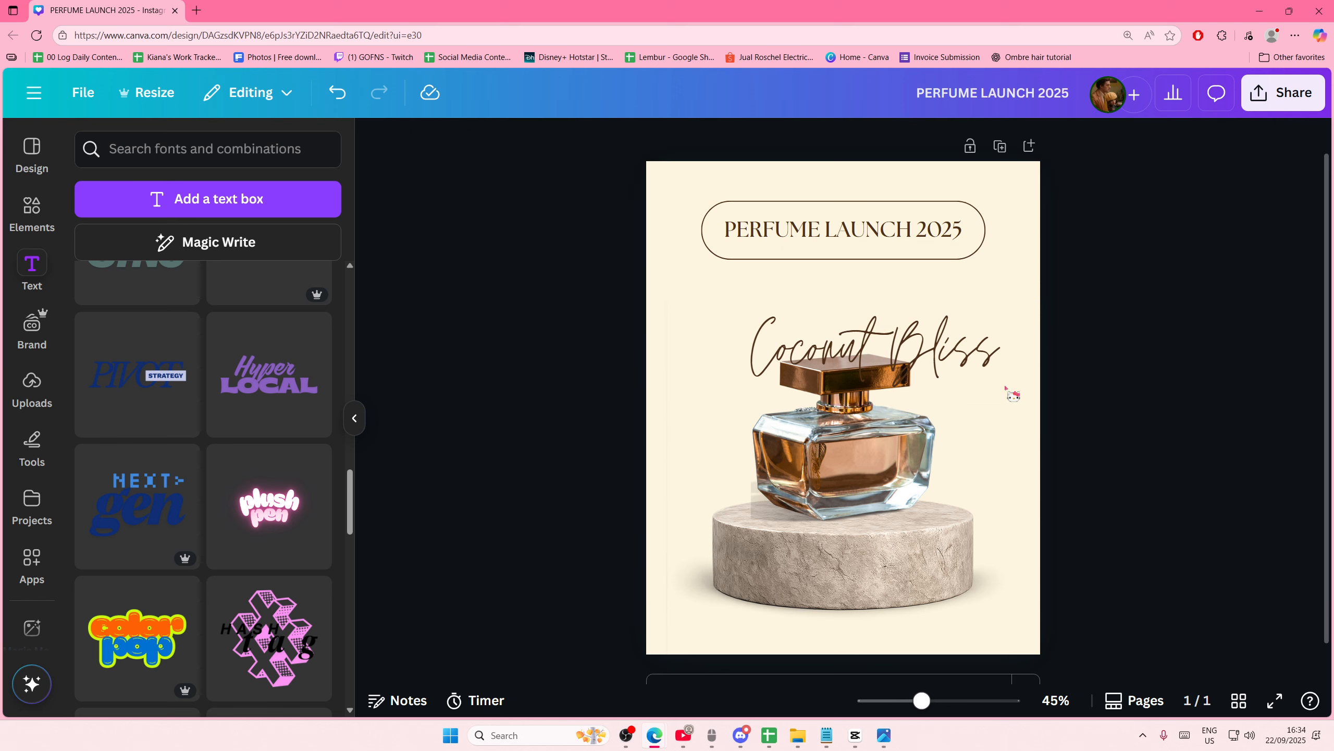
pyautogui.moveTo(1013, 390); pyautogui.dragTo(956, 333)
pyautogui.click(1046, 261)
# Shrink the PERFUME LAUNCH 2025 text inside the pill slightly to size 42,6.
pyautogui.click(960, 288)
pyautogui.click(999, 239)
pyautogui.moveTo(1030, 244); pyautogui.dragTo(1016, 243)
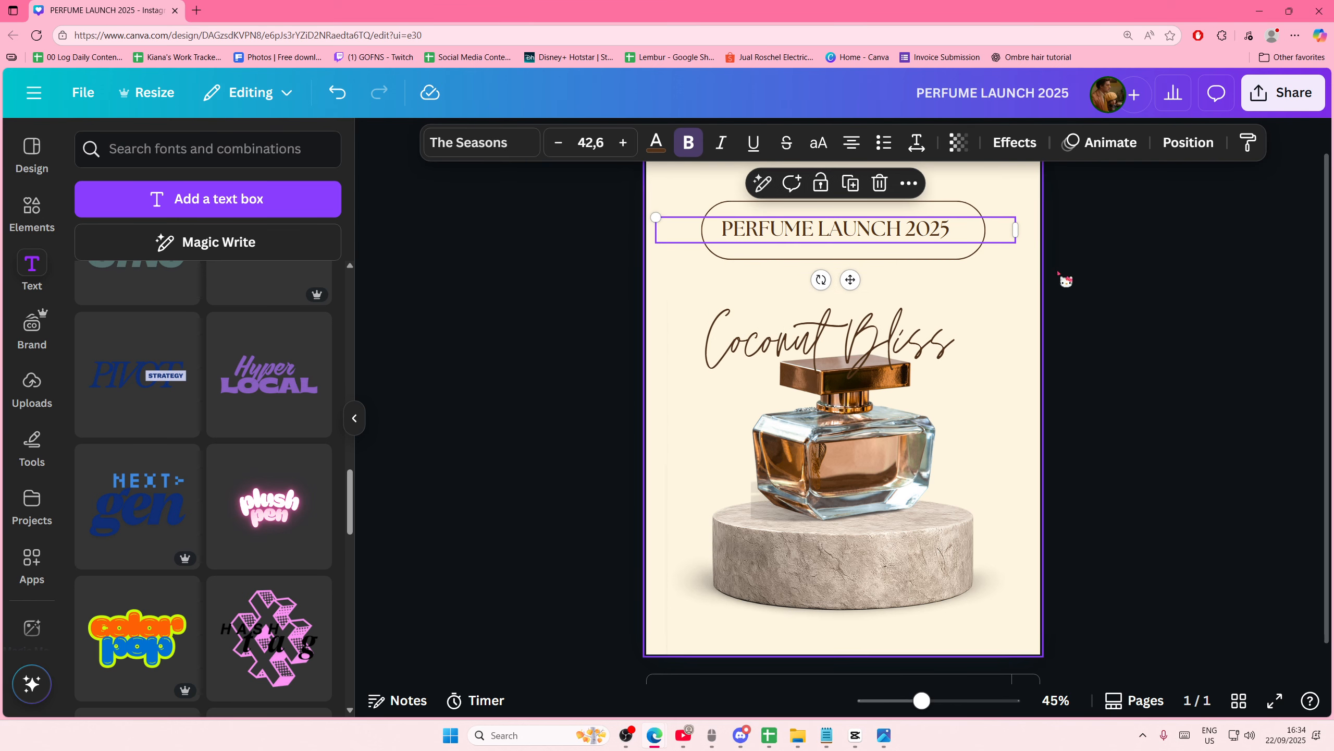
# Undo the last PERFUME LAUNCH 2025 text resize and scale the headline and its pill outline down together.
pyautogui.hotkey('ctrl', 'z')
pyautogui.click(1105, 263)
pyautogui.moveTo(1102, 263); pyautogui.dragTo(882, 225)
pyautogui.press('alt')
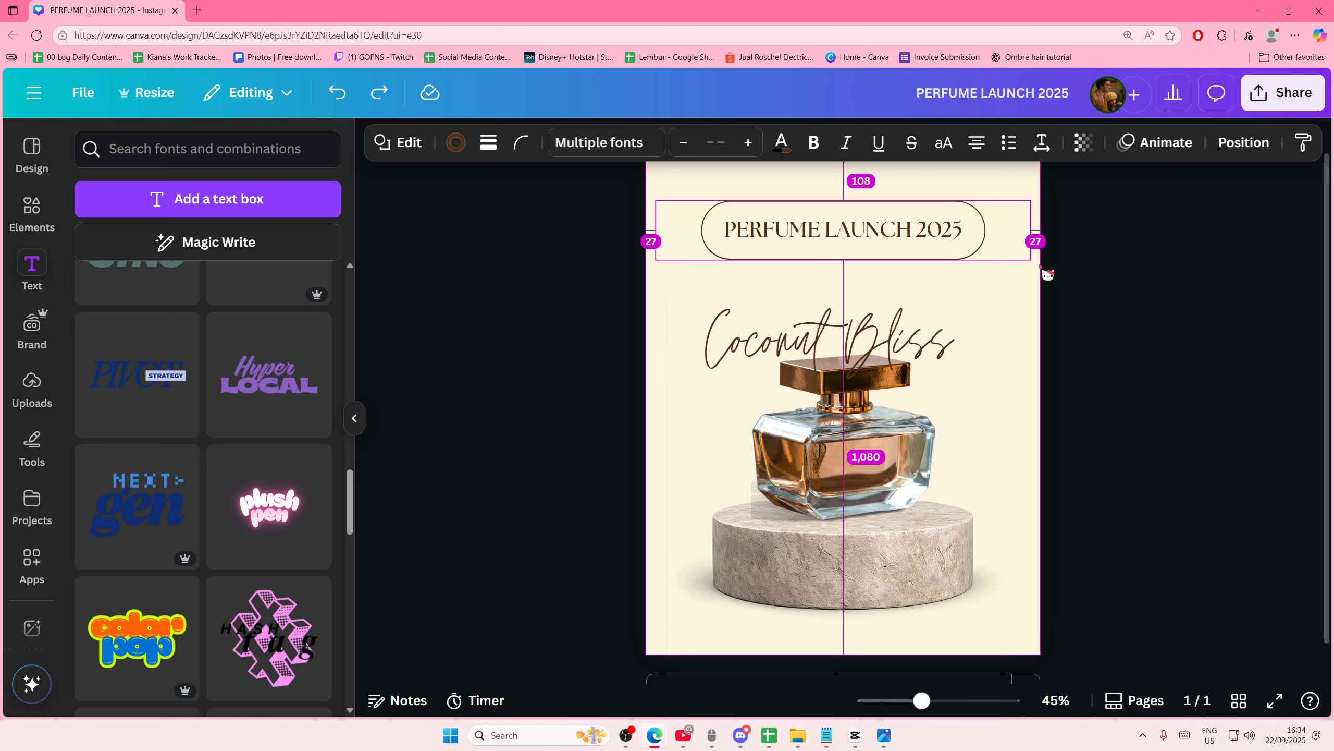
pyautogui.moveTo(1031, 260); pyautogui.dragTo(995, 233)
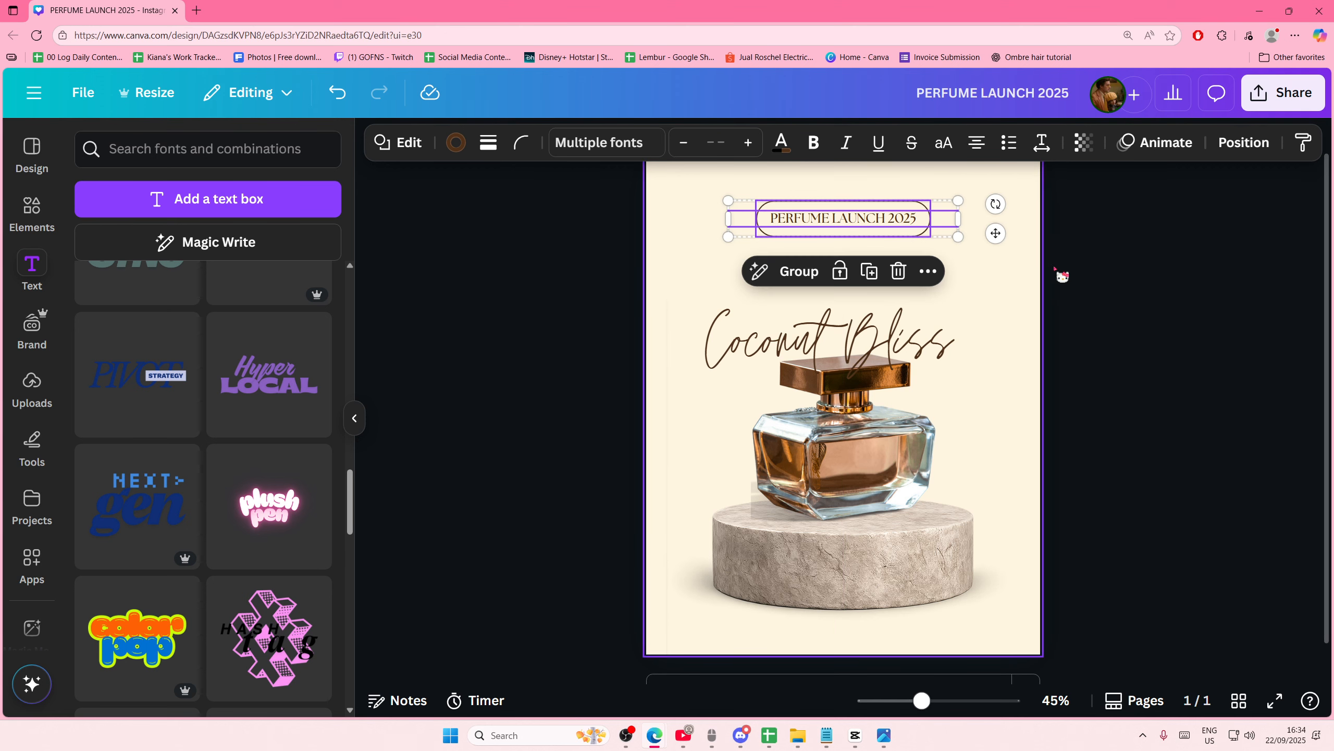
# Move the Coconut Bliss text up to sit just below the headline pill, clear of the bottle cap.
pyautogui.click(1055, 269)
pyautogui.moveTo(920, 342); pyautogui.dragTo(934, 288)
pyautogui.click(1119, 289)
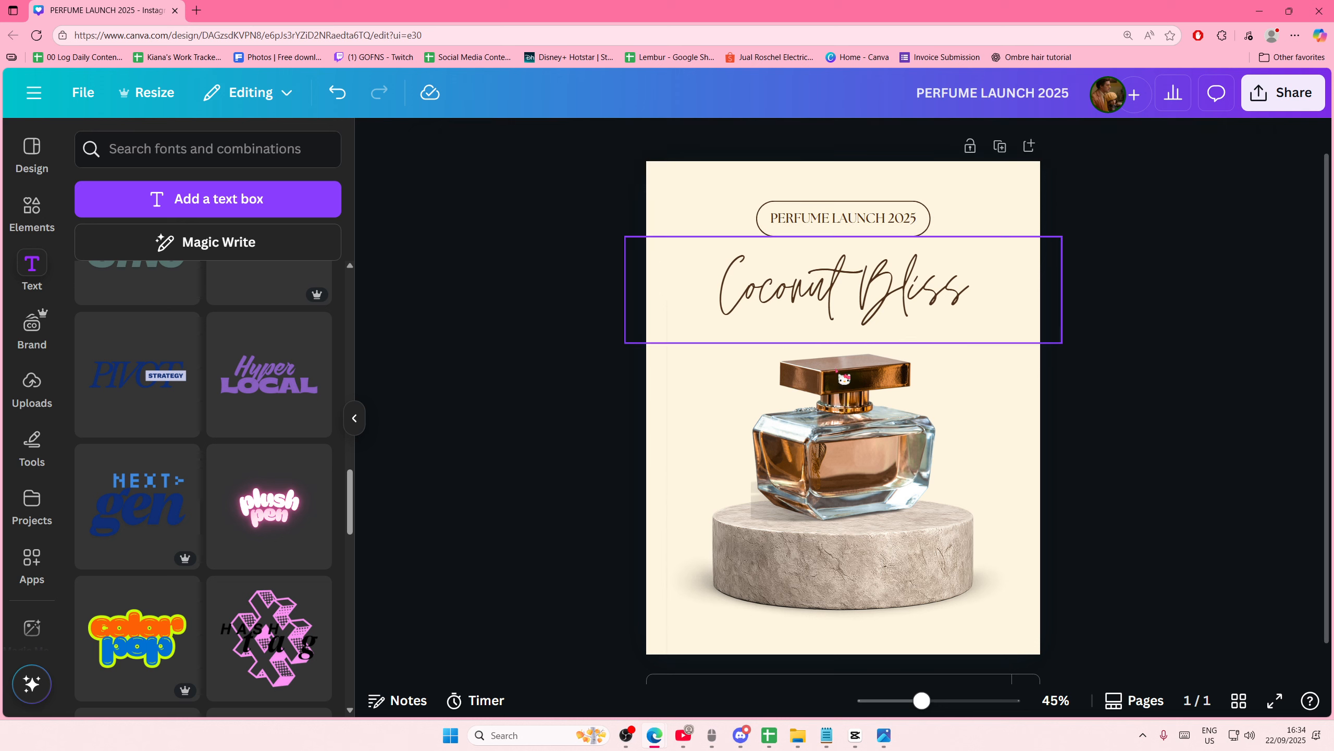
# Search the elements for "line", try a plain solid line beside the bottle cap, and remove it.
pyautogui.click(50, 210)
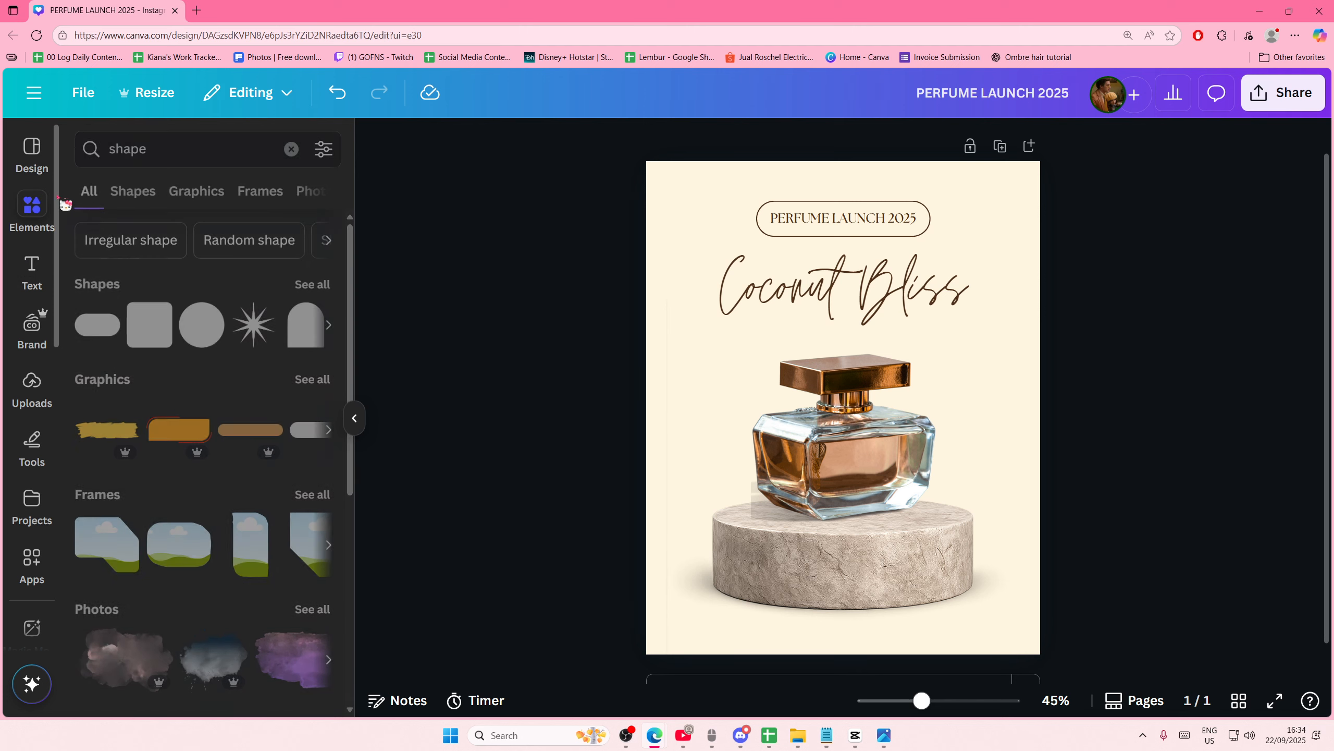
pyautogui.click(160, 189)
pyautogui.scroll(-2, 202, 549)
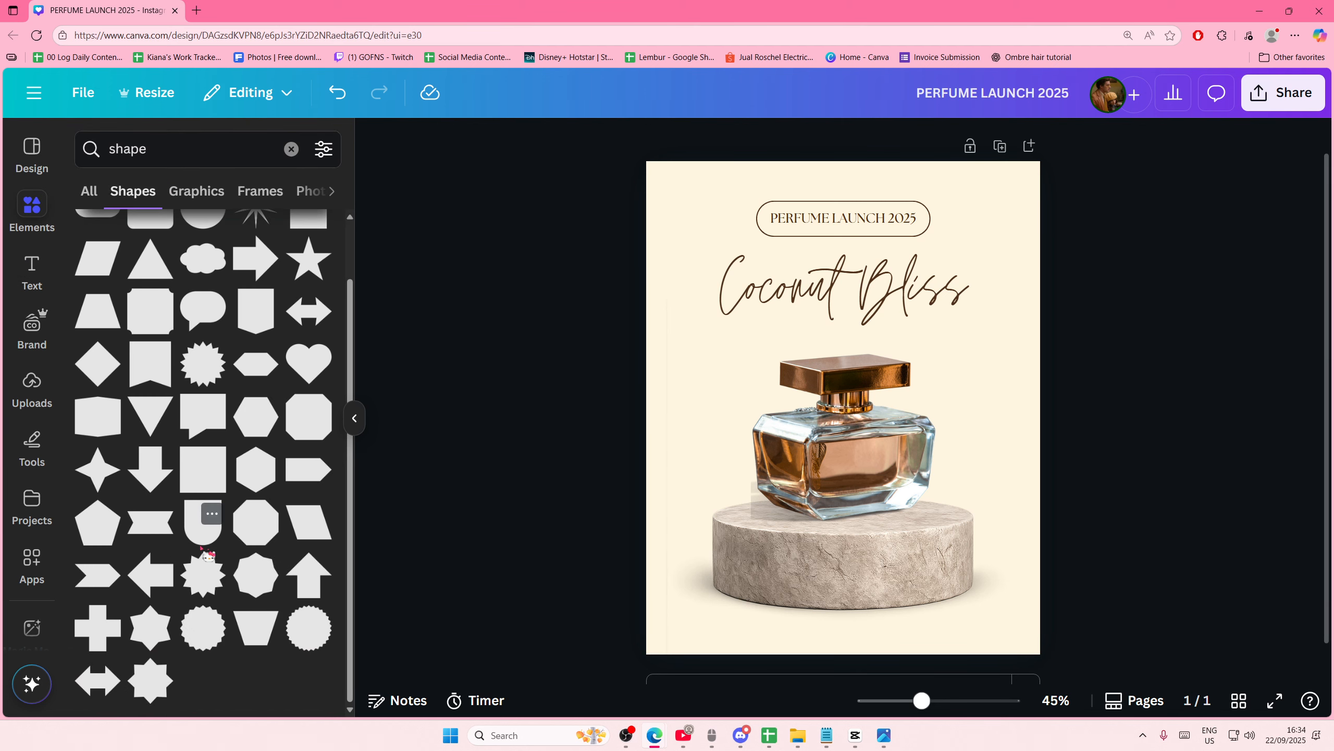
pyautogui.scroll(2, 202, 548)
pyautogui.click(290, 149)
pyautogui.click(221, 160)
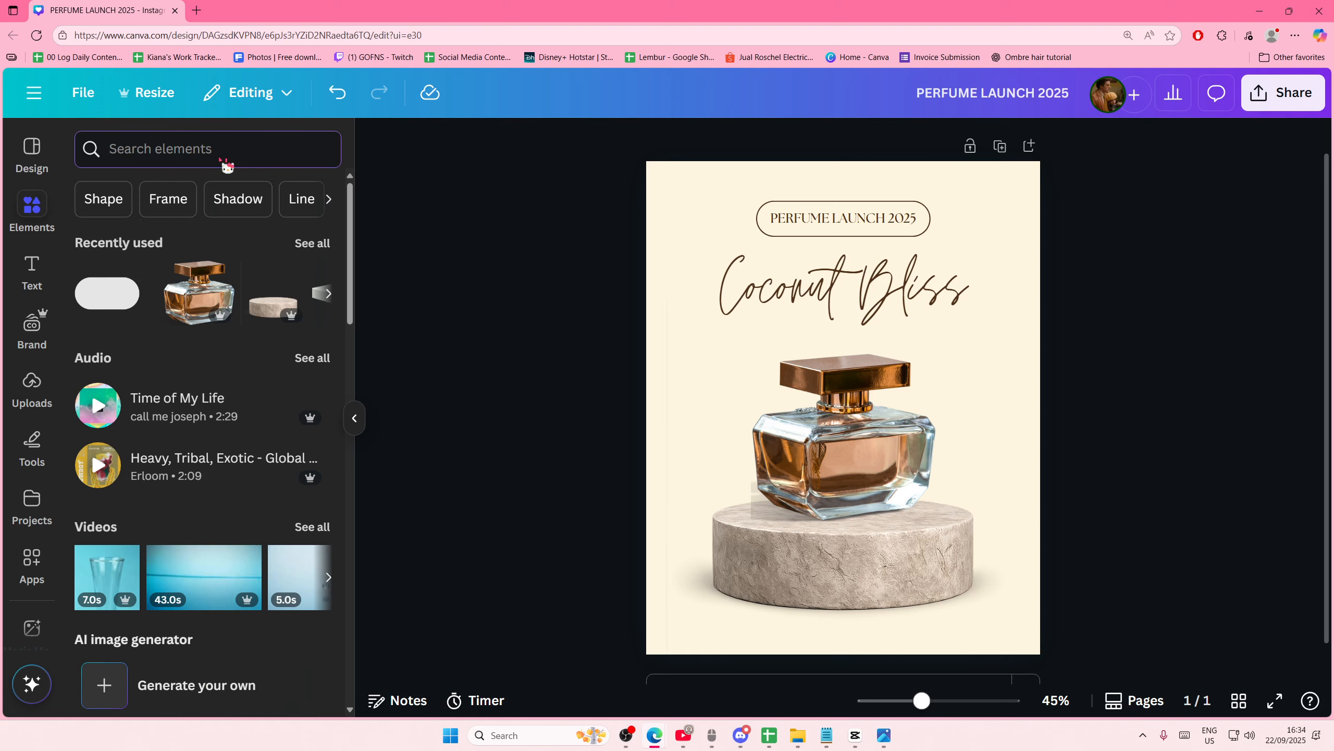
pyautogui.write('line')
pyautogui.press('Return')
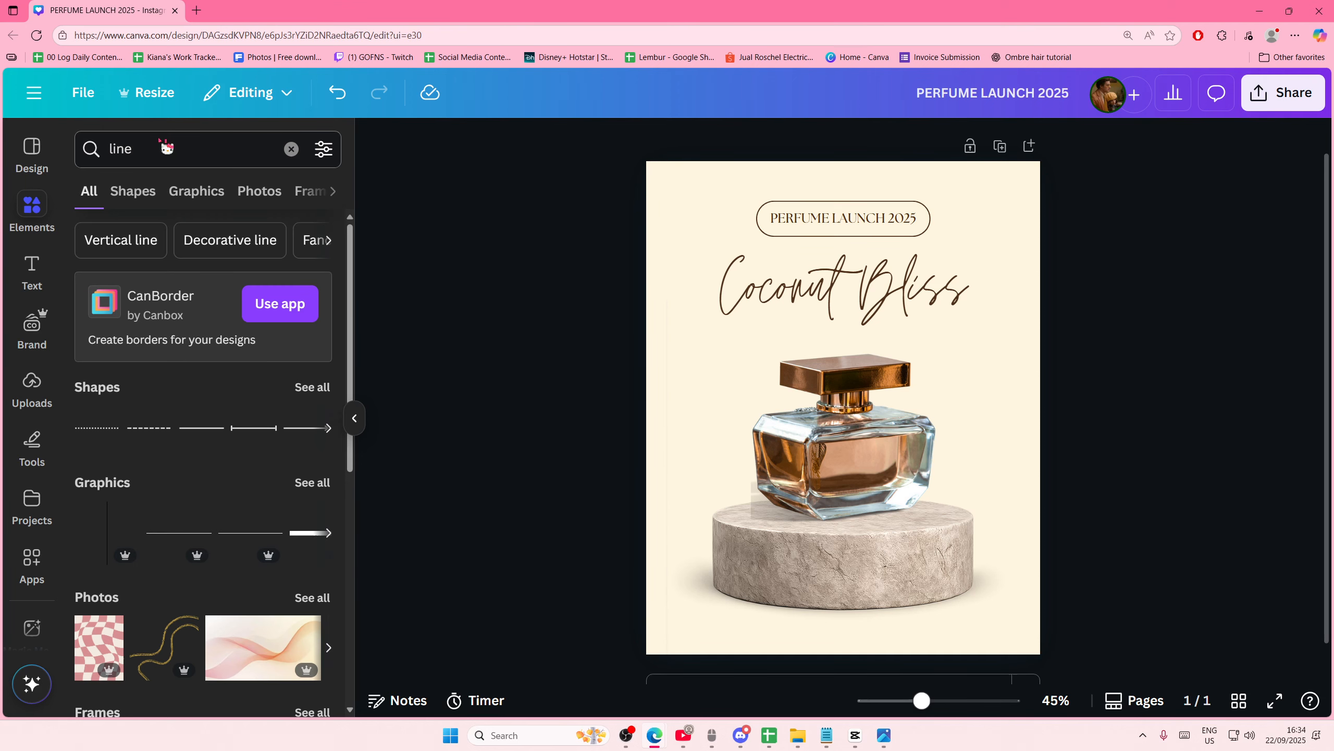
pyautogui.click(310, 389)
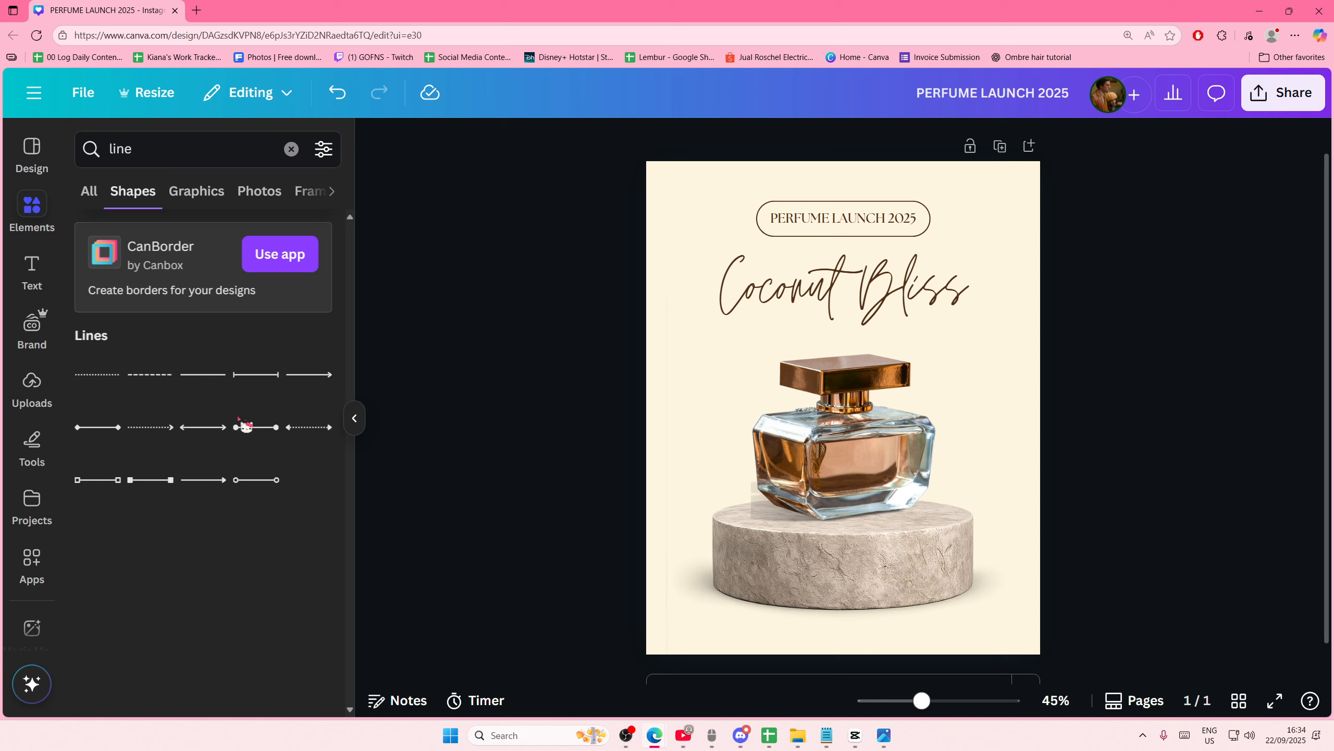
pyautogui.click(210, 376)
pyautogui.moveTo(872, 417); pyautogui.dragTo(1004, 402)
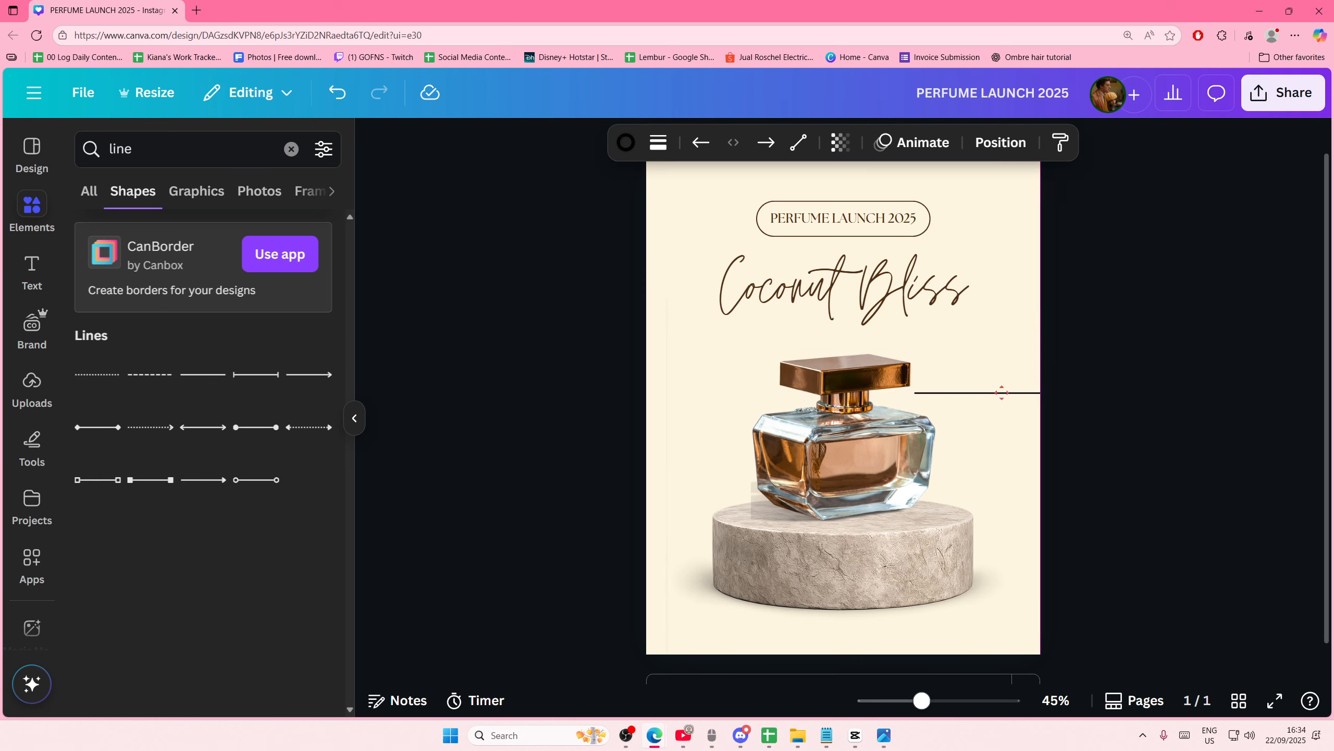
pyautogui.click(1113, 418)
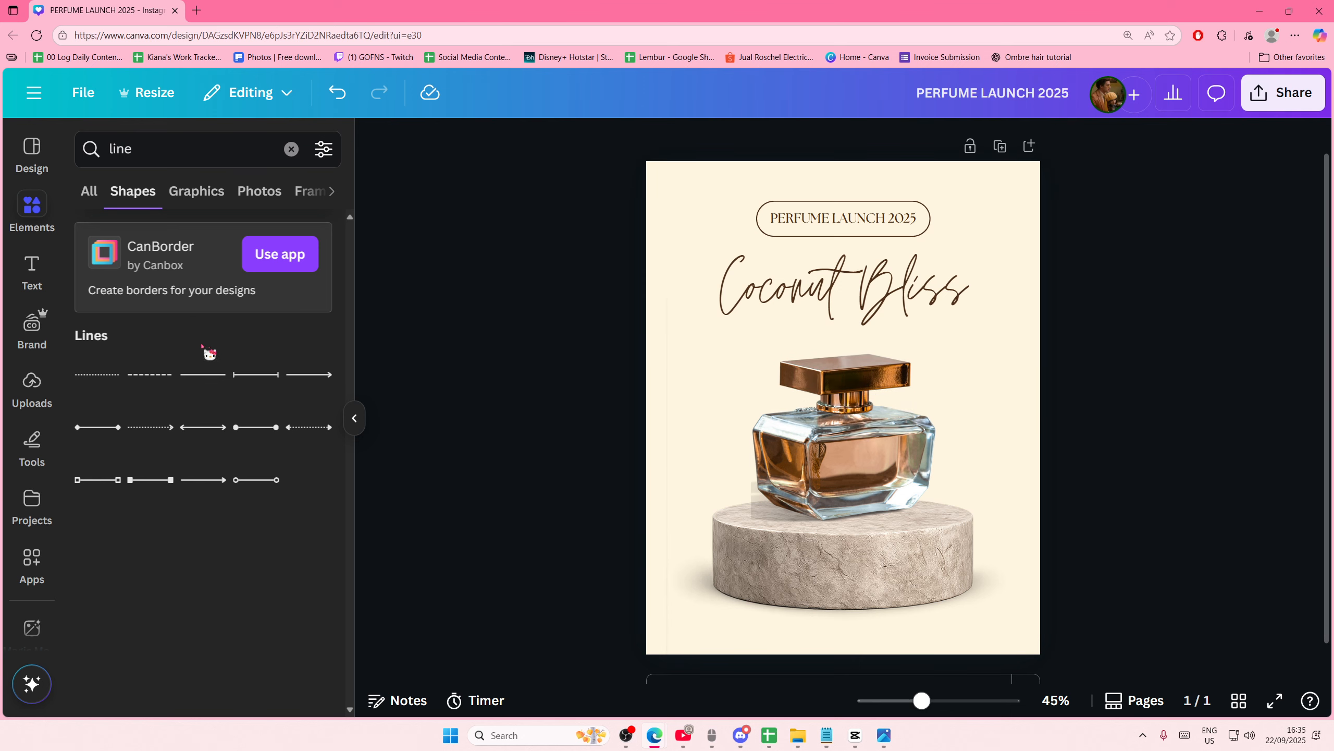
# Browse the line graphics, try a small tilted squiggle line beside the bottle cap, and delete it.
pyautogui.click(177, 156)
pyautogui.click(408, 189)
pyautogui.click(191, 187)
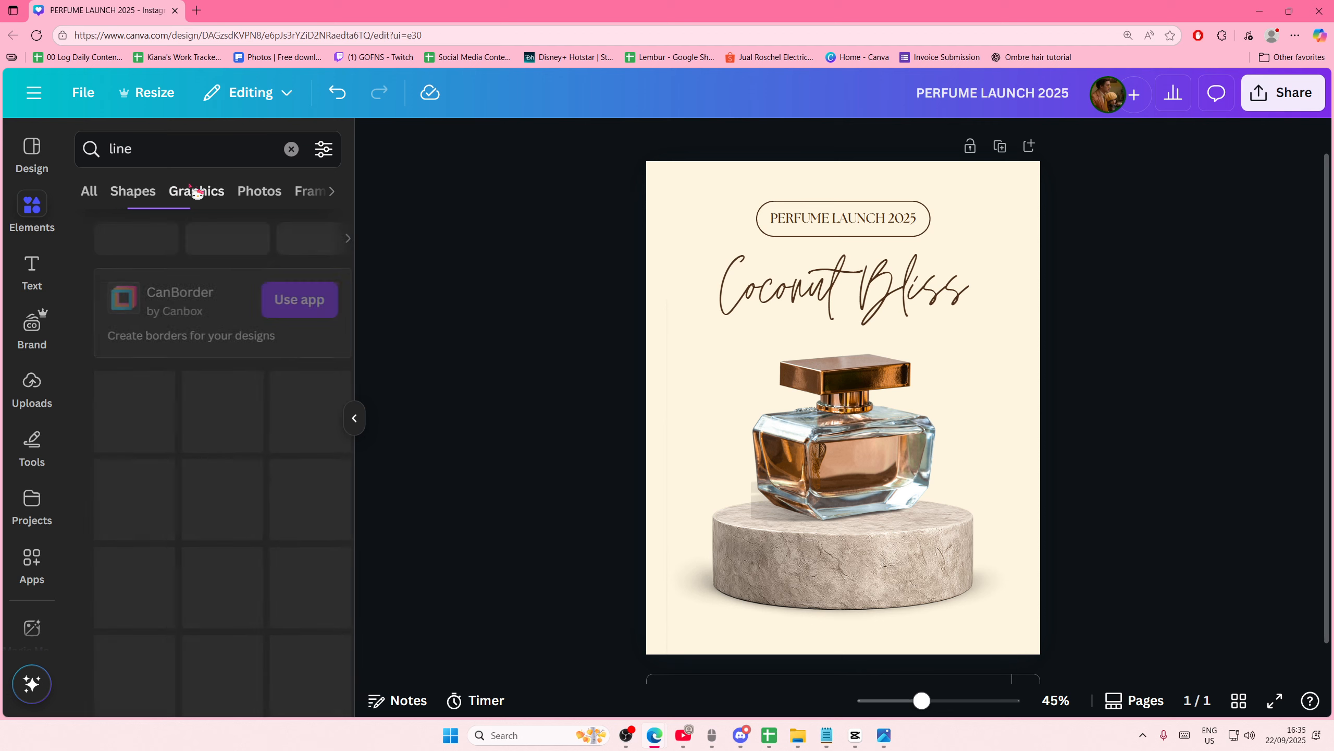
pyautogui.scroll(-5, 230, 426)
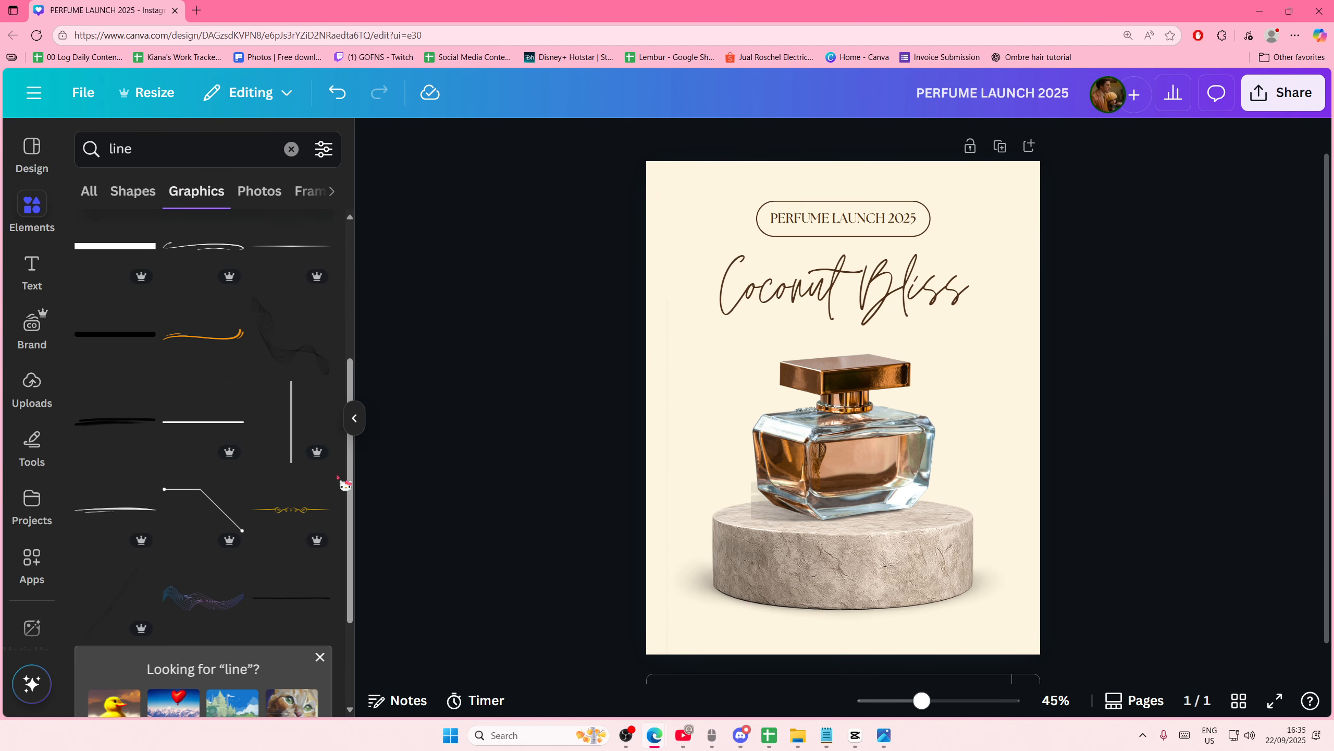
pyautogui.scroll(-8, 294, 468)
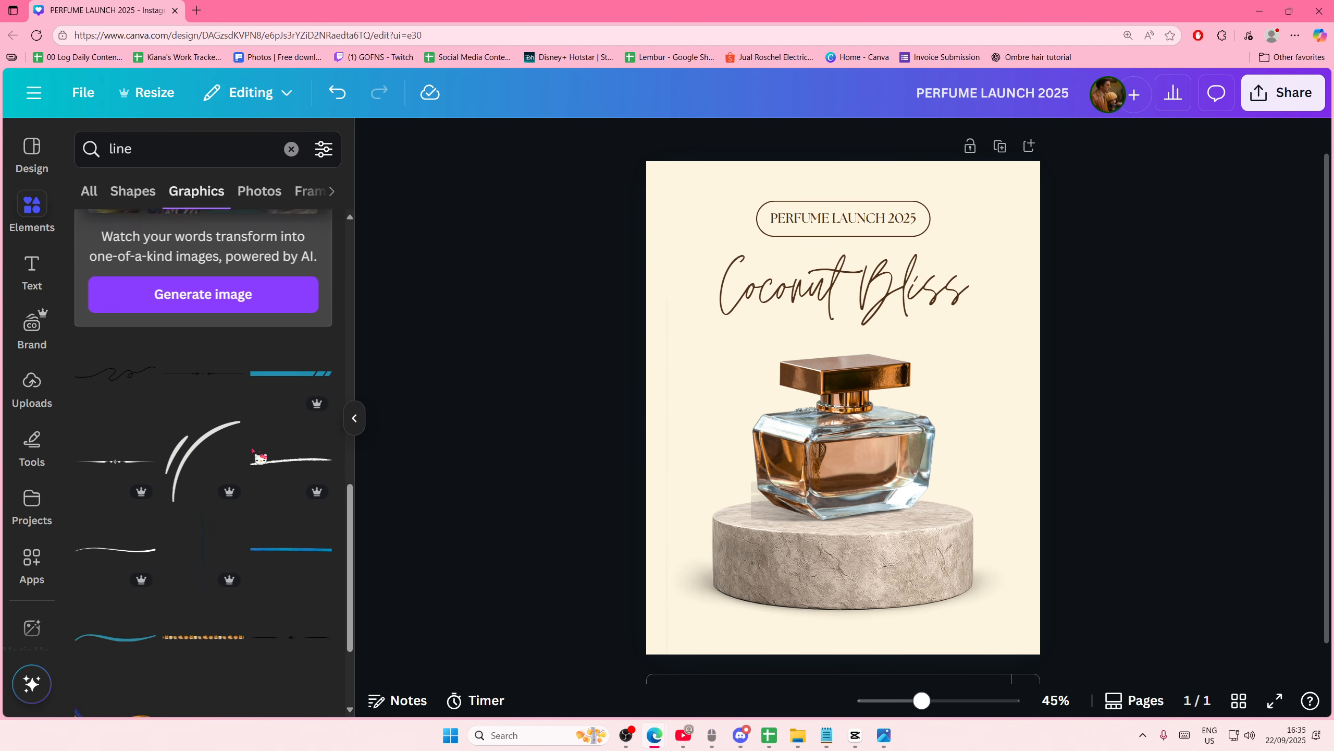
pyautogui.scroll(-3, 258, 455)
pyautogui.scroll(3, 259, 453)
pyautogui.click(137, 361)
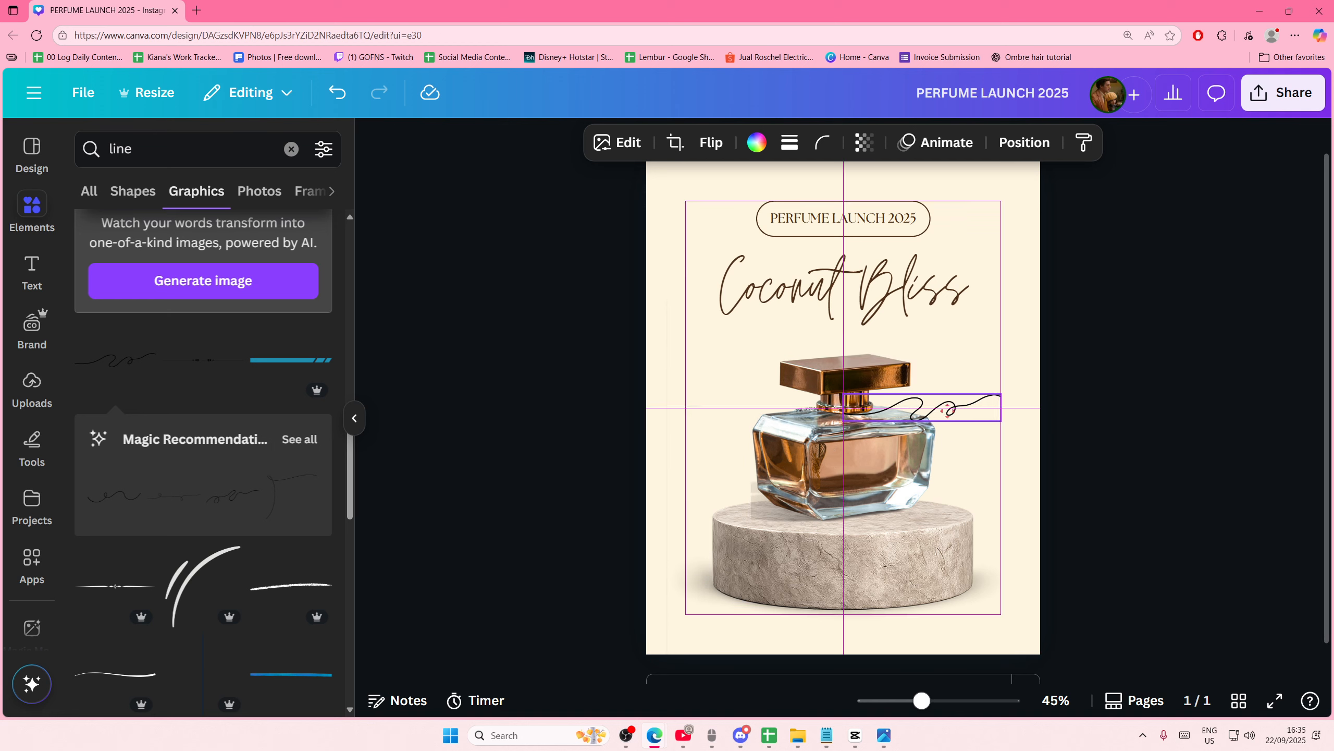
pyautogui.moveTo(948, 410); pyautogui.dragTo(996, 451)
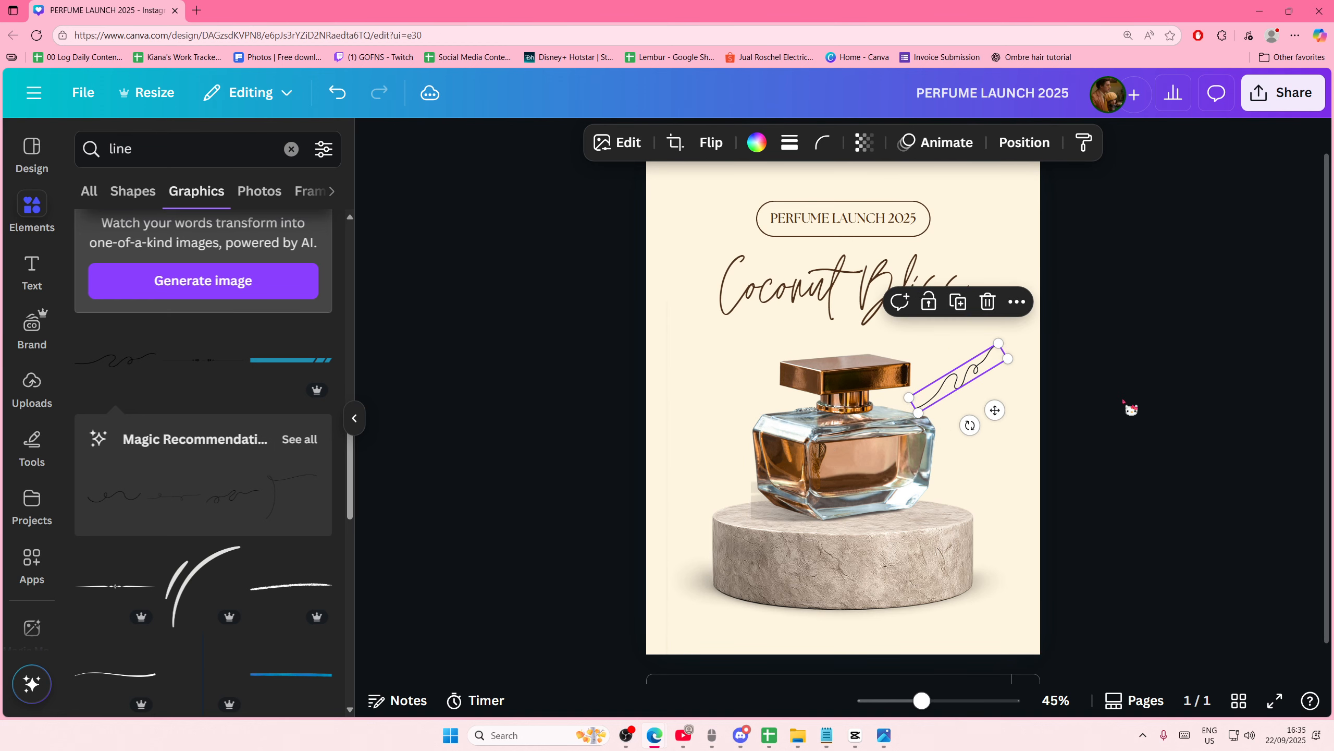
pyautogui.press('Delete')
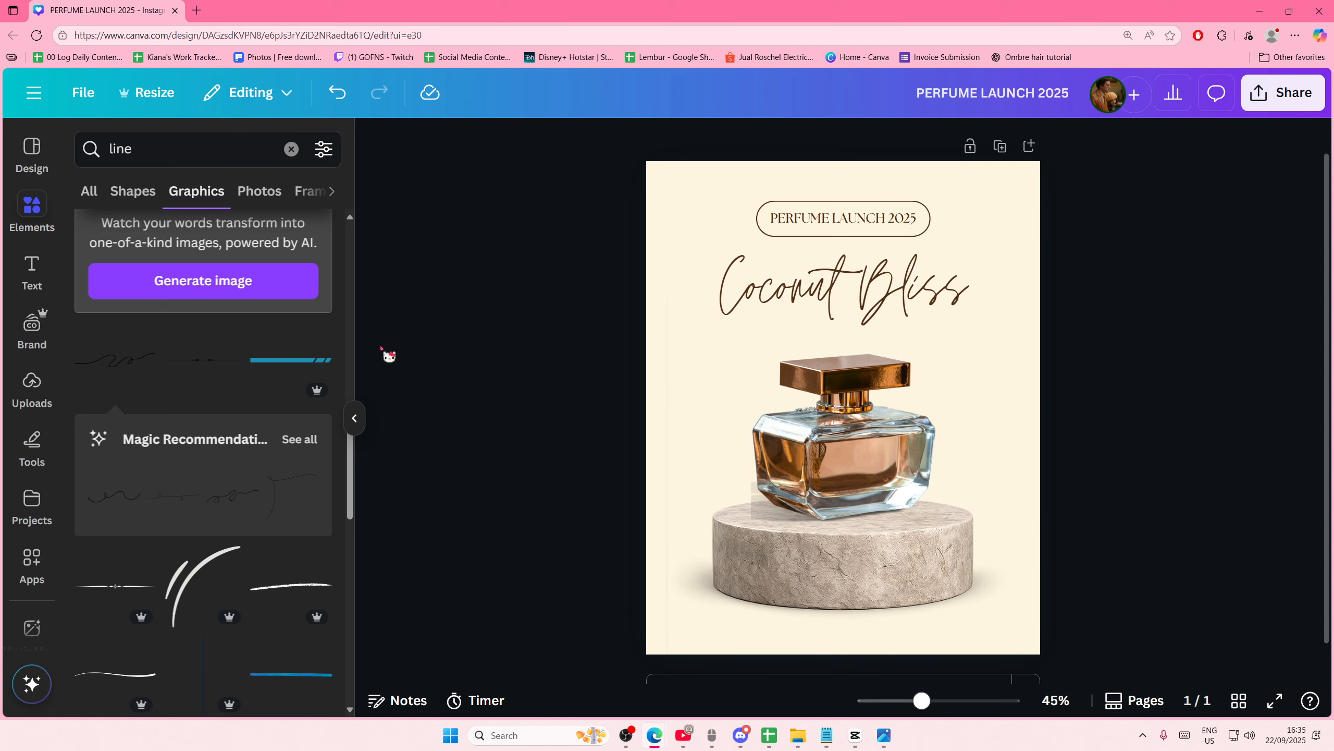
# Search the elements for "coconut" and browse the graphics and the results of all types.
pyautogui.click(86, 144)
pyautogui.write('c')
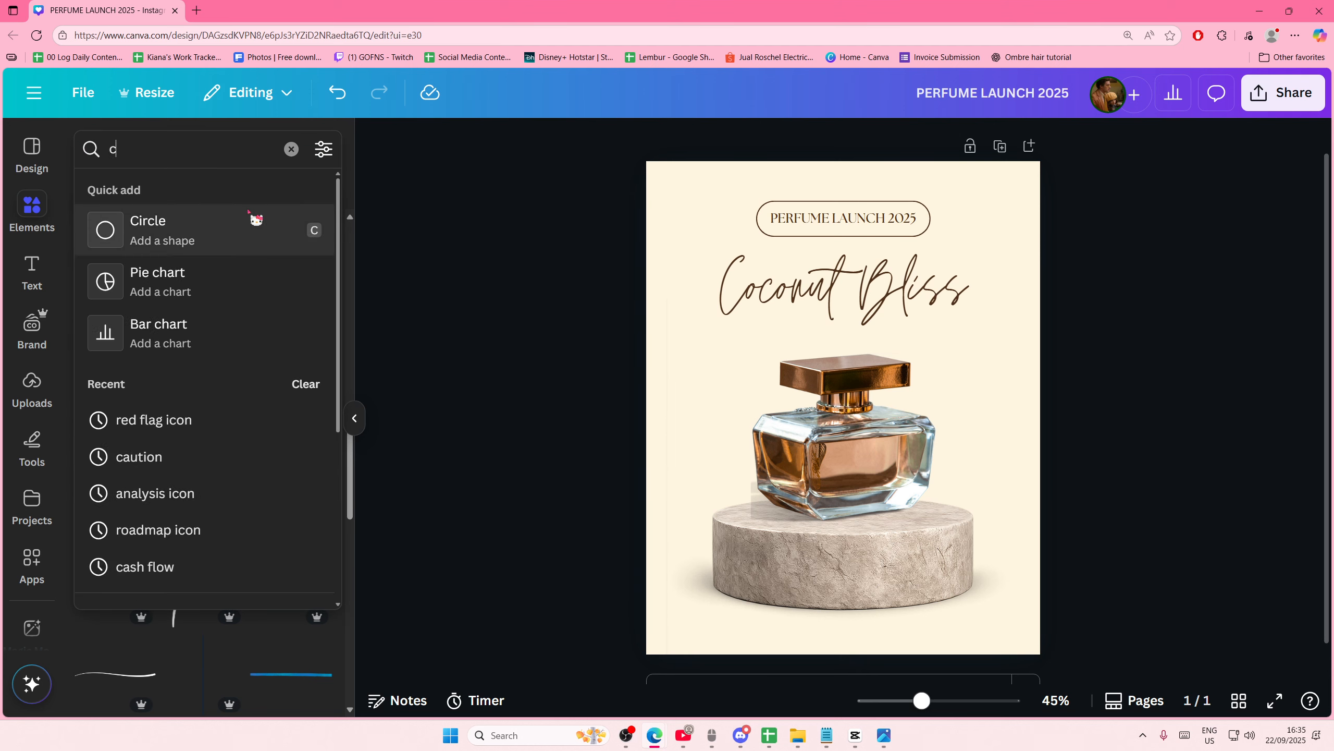
pyautogui.write('oconut')
pyautogui.press('Return')
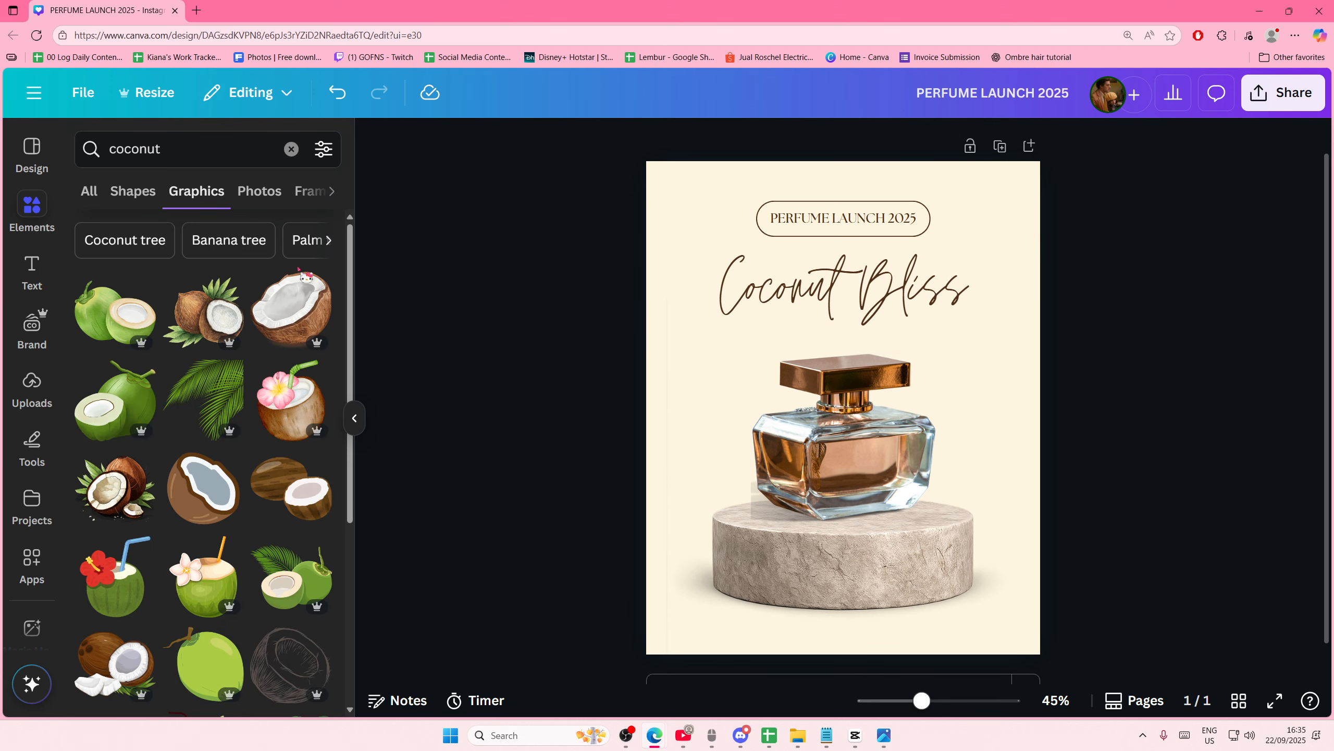
pyautogui.scroll(-5, 315, 375)
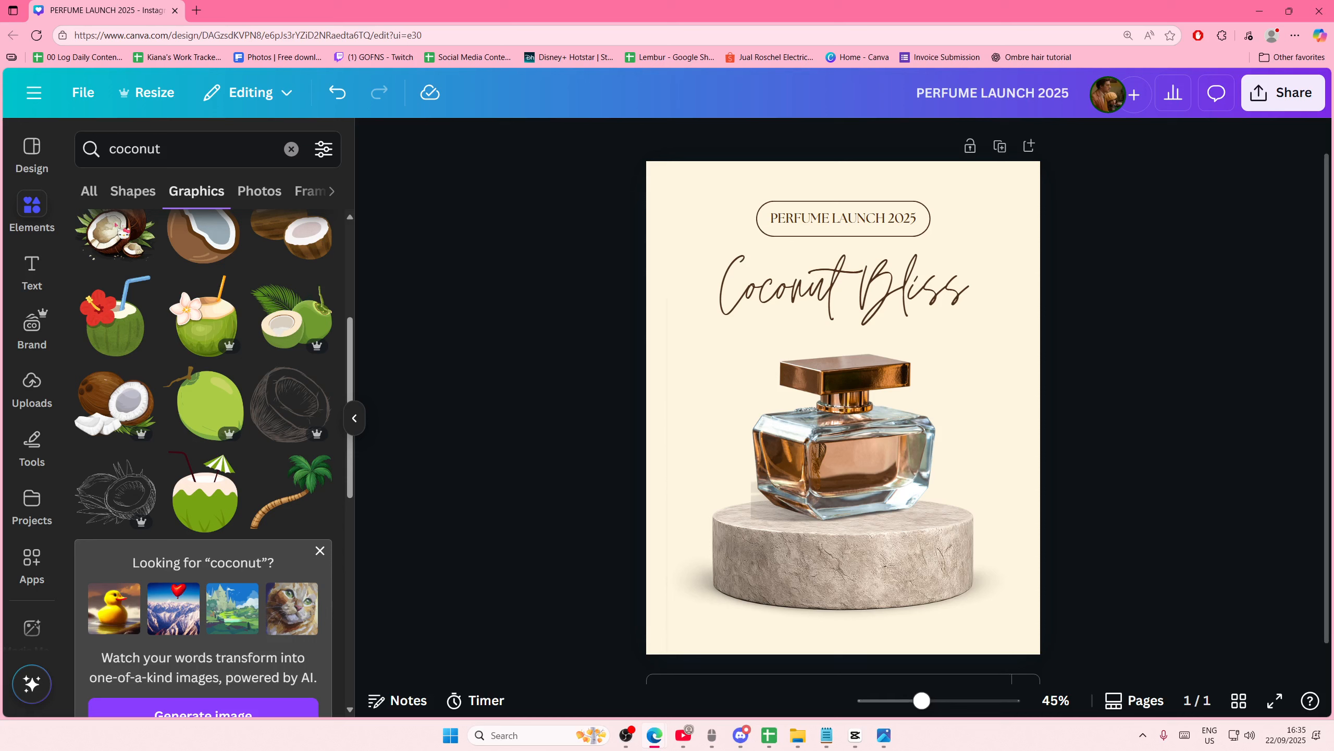
pyautogui.click(94, 193)
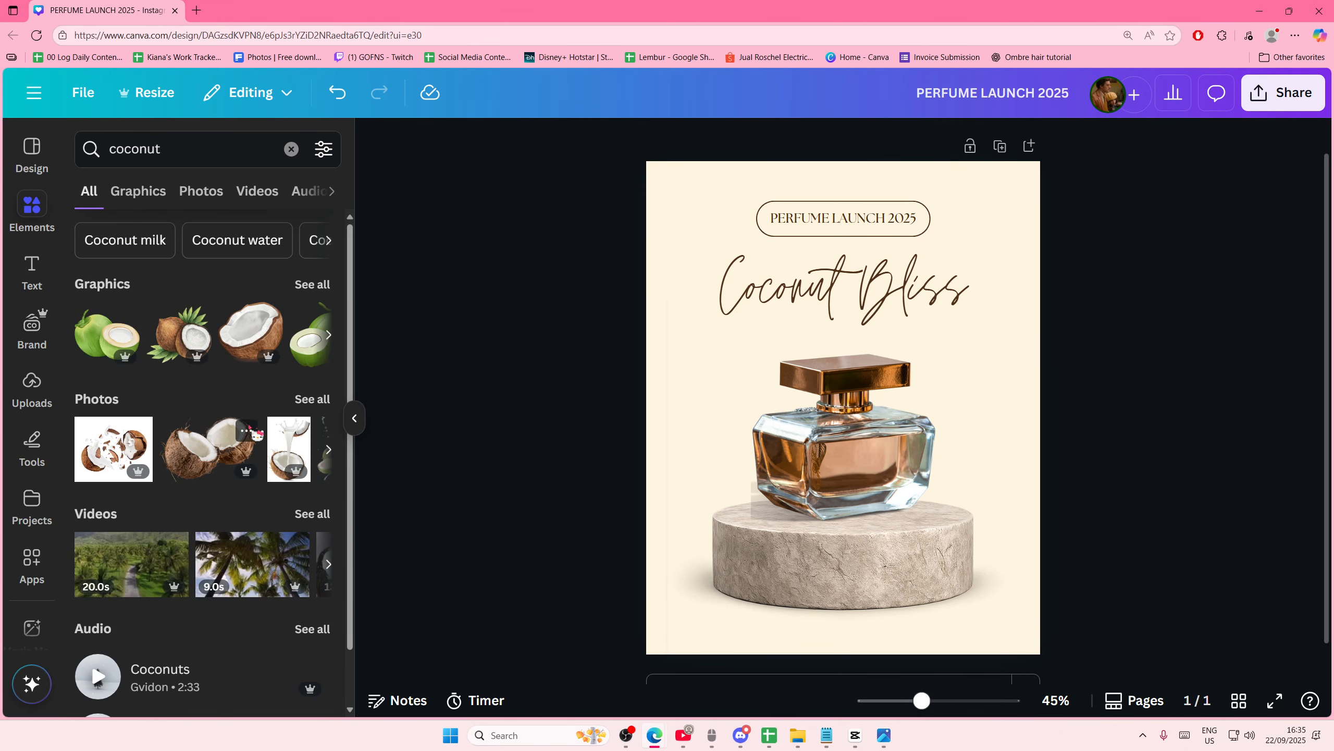
# Add the photo of two coconut halves, enlarge it, and layer it behind the bottle and platform.
pyautogui.click(216, 449)
pyautogui.moveTo(980, 513)
pyautogui.mouseDown()
pyautogui.moveTo(971, 613)
pyautogui.moveTo(859, 541)
pyautogui.moveTo(1005, 517)
pyautogui.mouseUp()
pyautogui.moveTo(1019, 417); pyautogui.dragTo(1126, 353)
pyautogui.moveTo(1095, 442); pyautogui.dragTo(1055, 496)
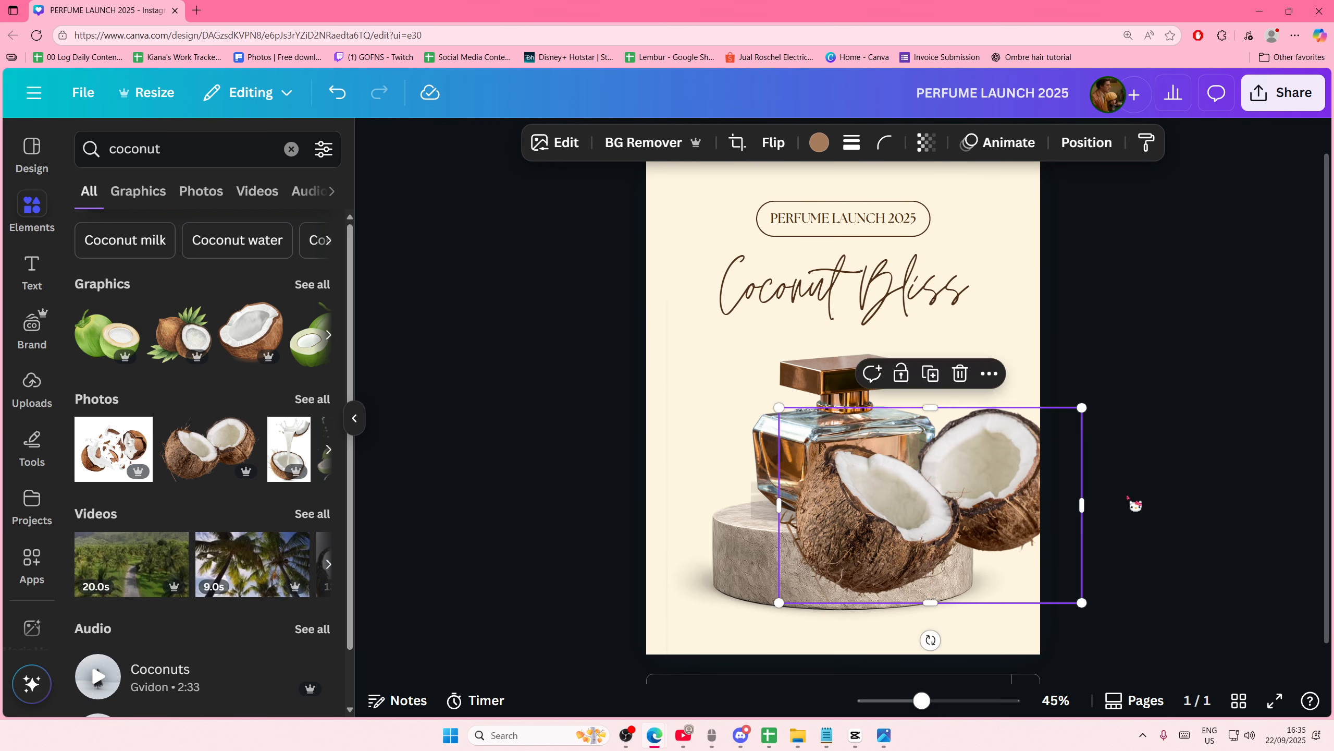
pyautogui.hotkey('ctrl', '[')
pyautogui.hotkey('ctrl', '[')
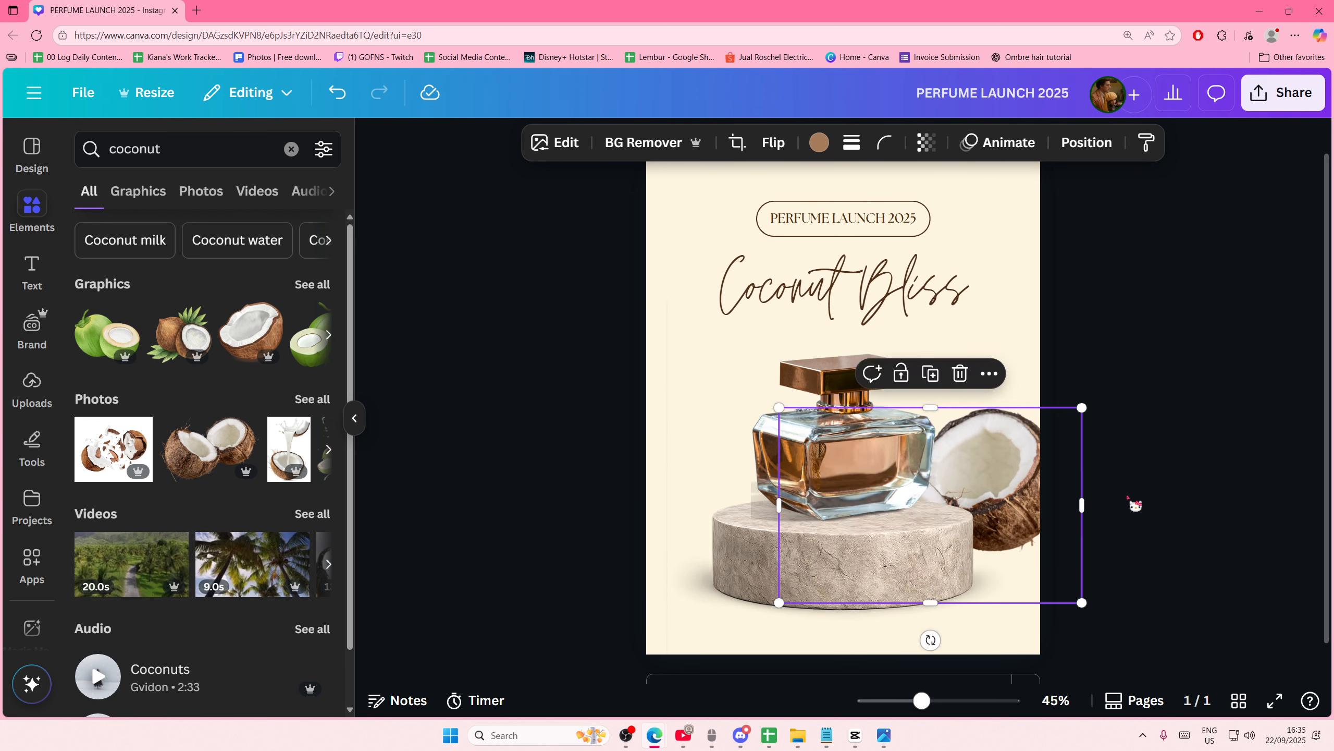
# Enlarge the coconut photo to more than the page width and send it behind the stone platform.
pyautogui.moveTo(982, 497); pyautogui.dragTo(986, 398)
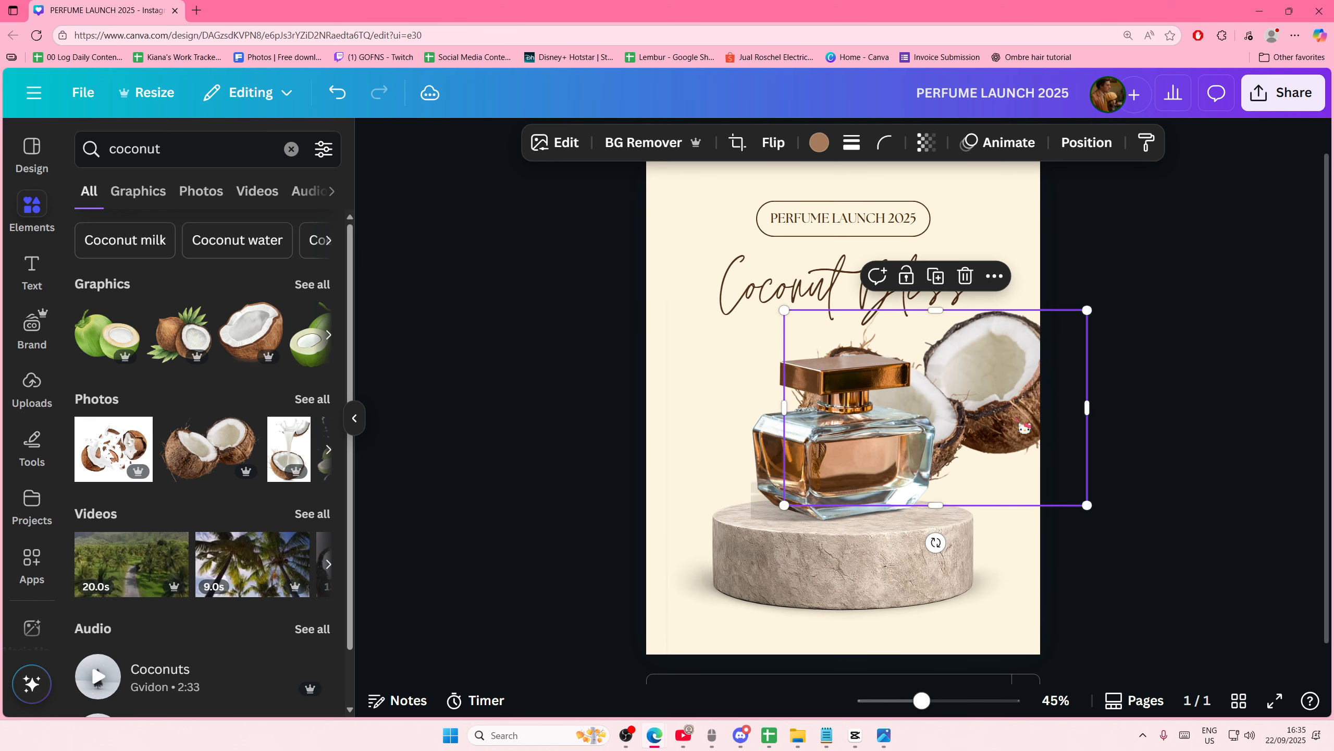
pyautogui.moveTo(1088, 508); pyautogui.dragTo(1069, 496)
pyautogui.moveTo(1025, 356); pyautogui.dragTo(1063, 515)
pyautogui.moveTo(1106, 472); pyautogui.dragTo(1251, 376)
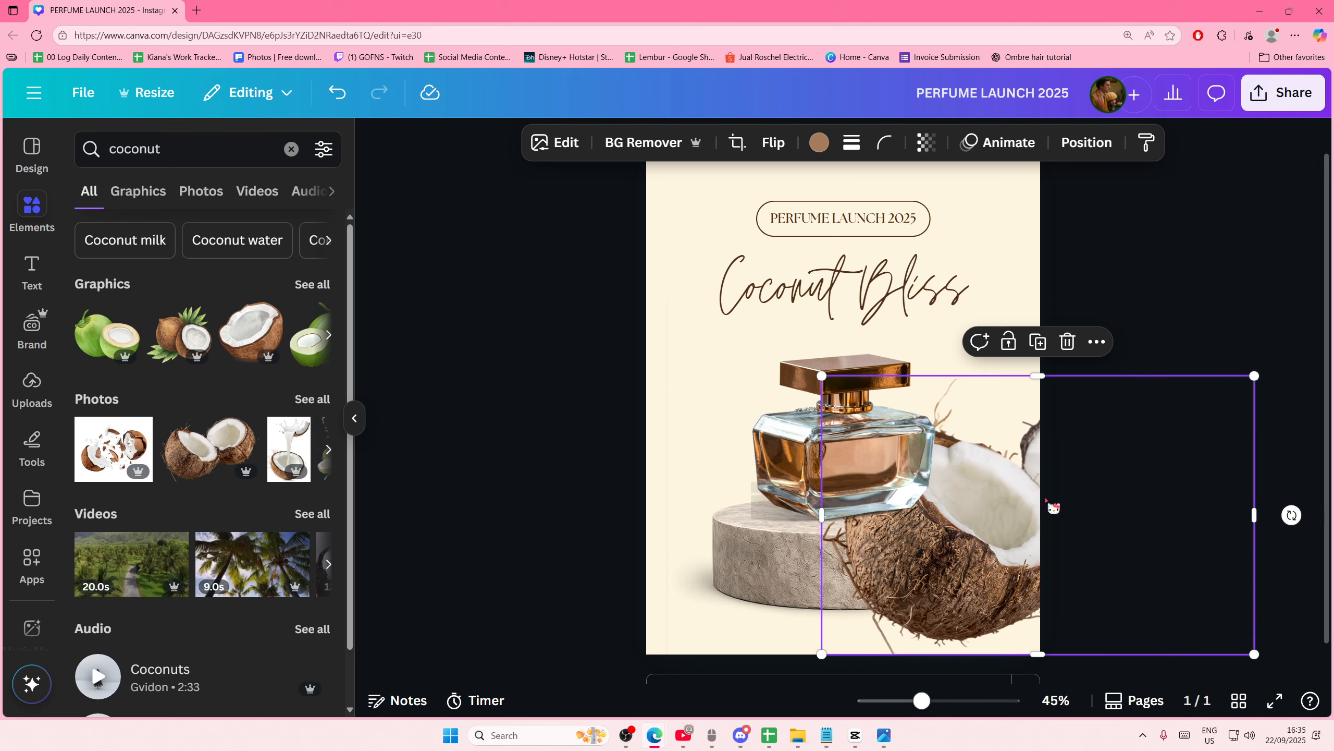
pyautogui.moveTo(1020, 506); pyautogui.dragTo(904, 526)
pyautogui.hotkey('ctrl', '[')
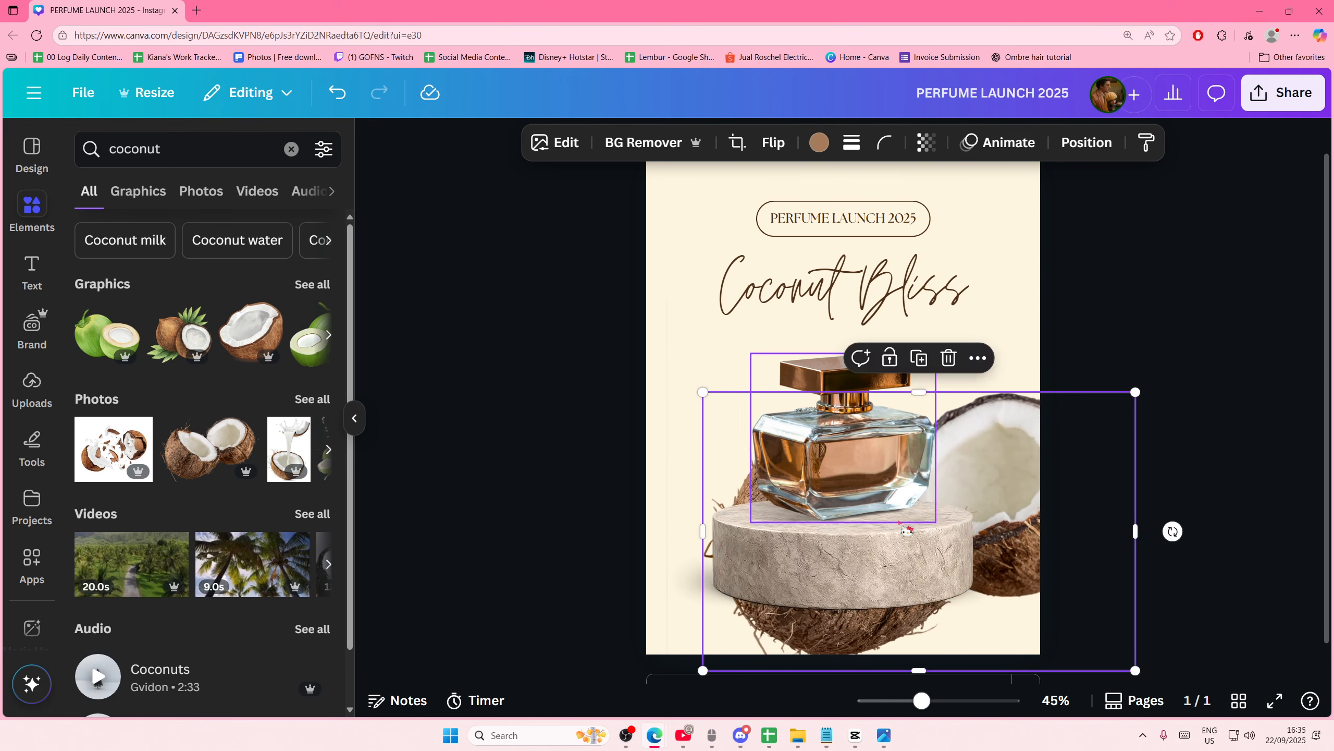
# Center the coconut photo behind the bottle and shrink it slightly so both halves fit within the page.
pyautogui.moveTo(1059, 540); pyautogui.dragTo(984, 479)
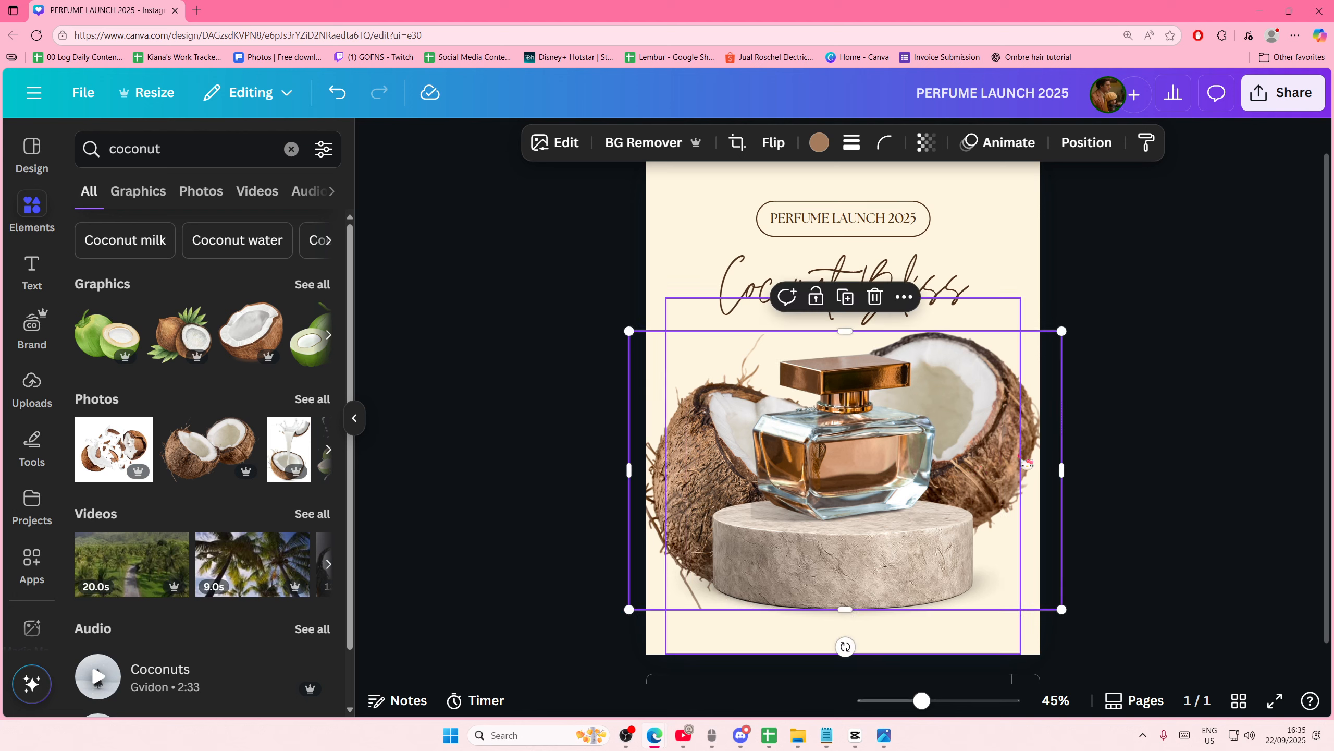
pyautogui.moveTo(1059, 337); pyautogui.dragTo(1015, 364)
pyautogui.moveTo(985, 416); pyautogui.dragTo(1009, 395)
pyautogui.click(1098, 400)
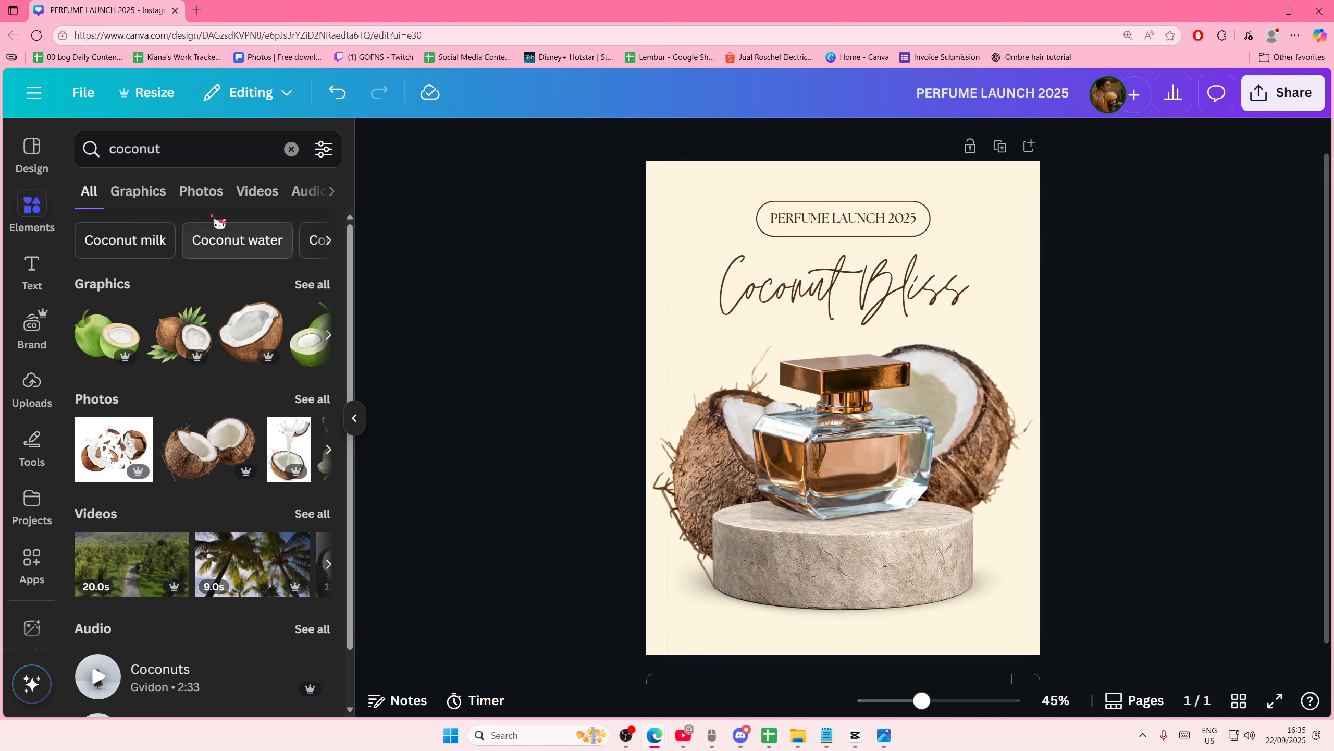
# Search for "tree shadow", add a palm leaf shadow graphic, and scale it down in the page's upper-left corner.
pyautogui.moveTo(181, 151); pyautogui.dragTo(35, 158)
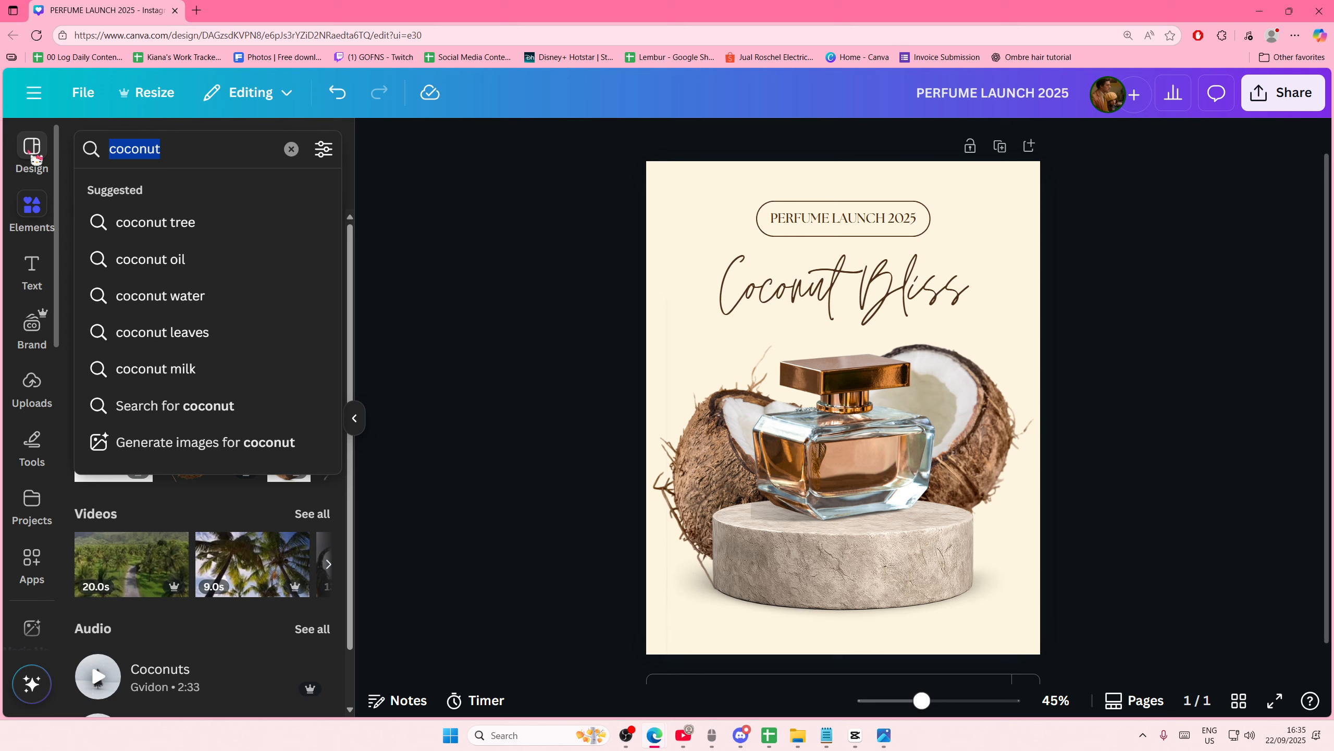
pyautogui.write('tree shadow')
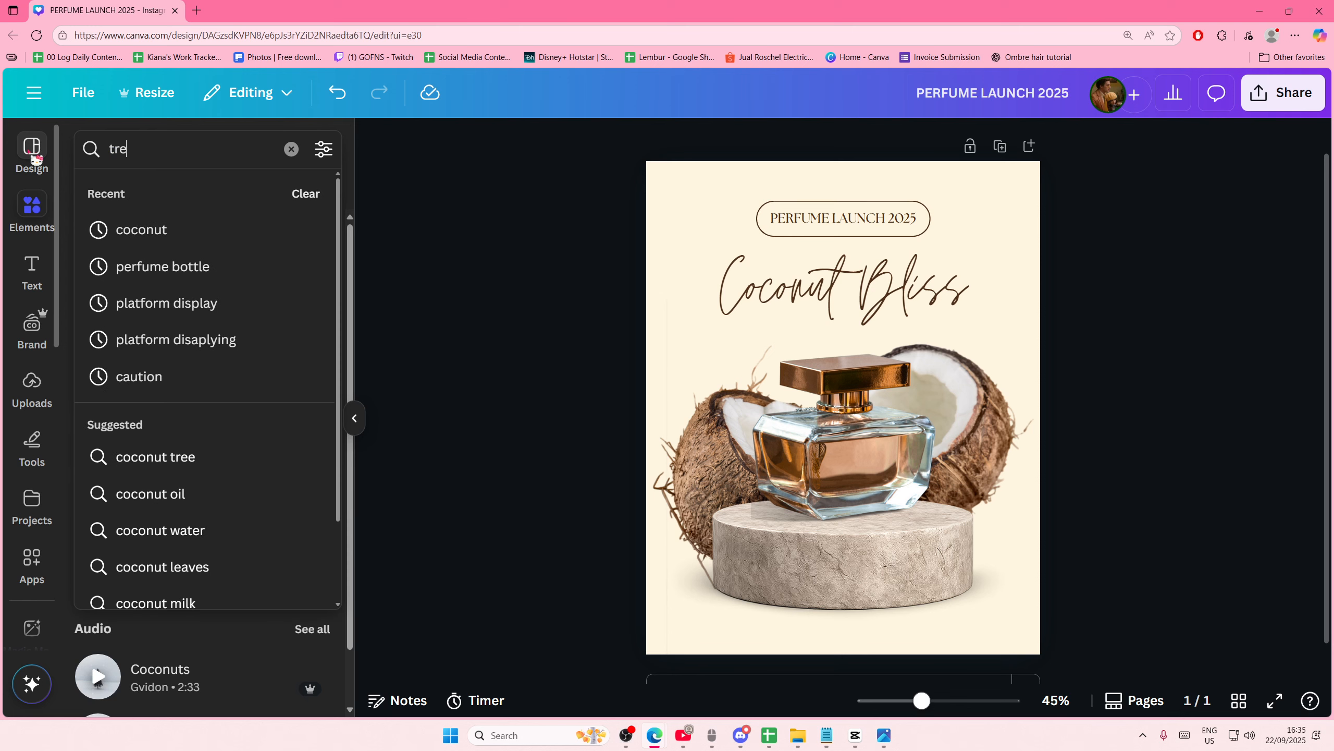
pyautogui.press('Return')
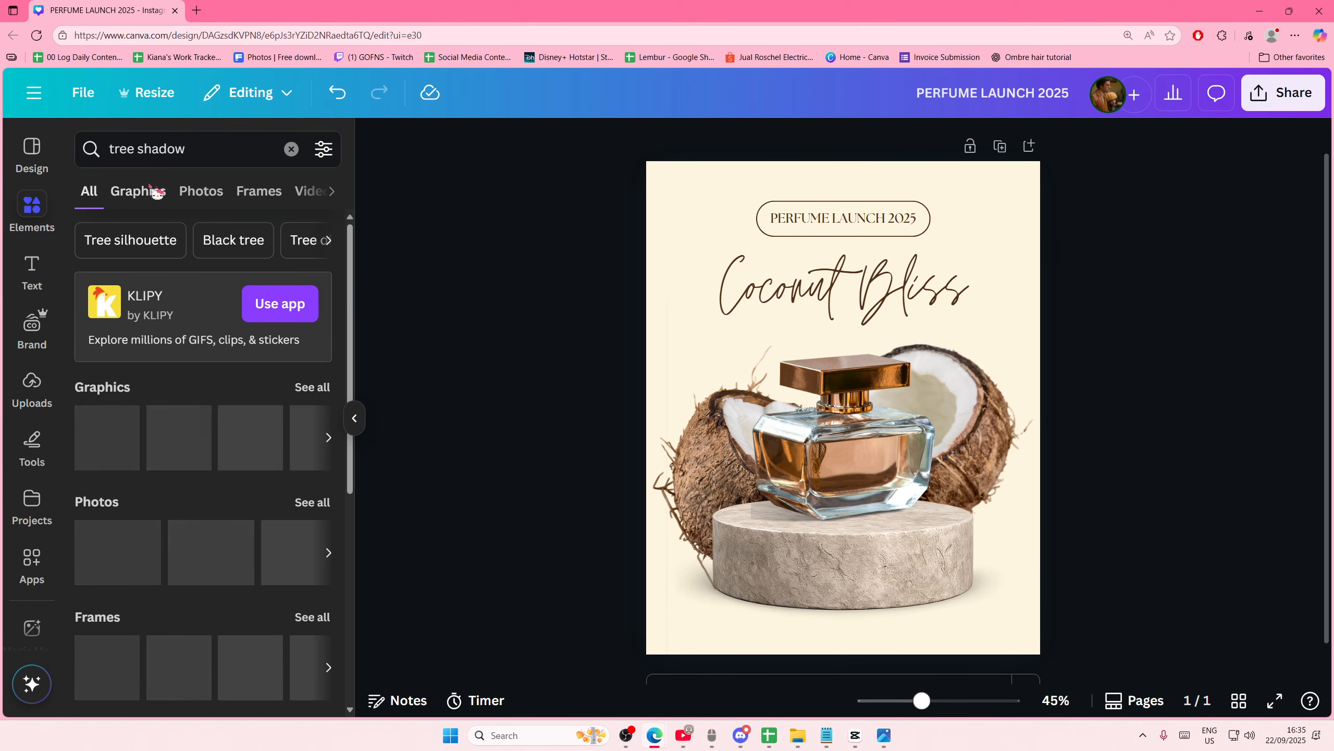
pyautogui.click(161, 433)
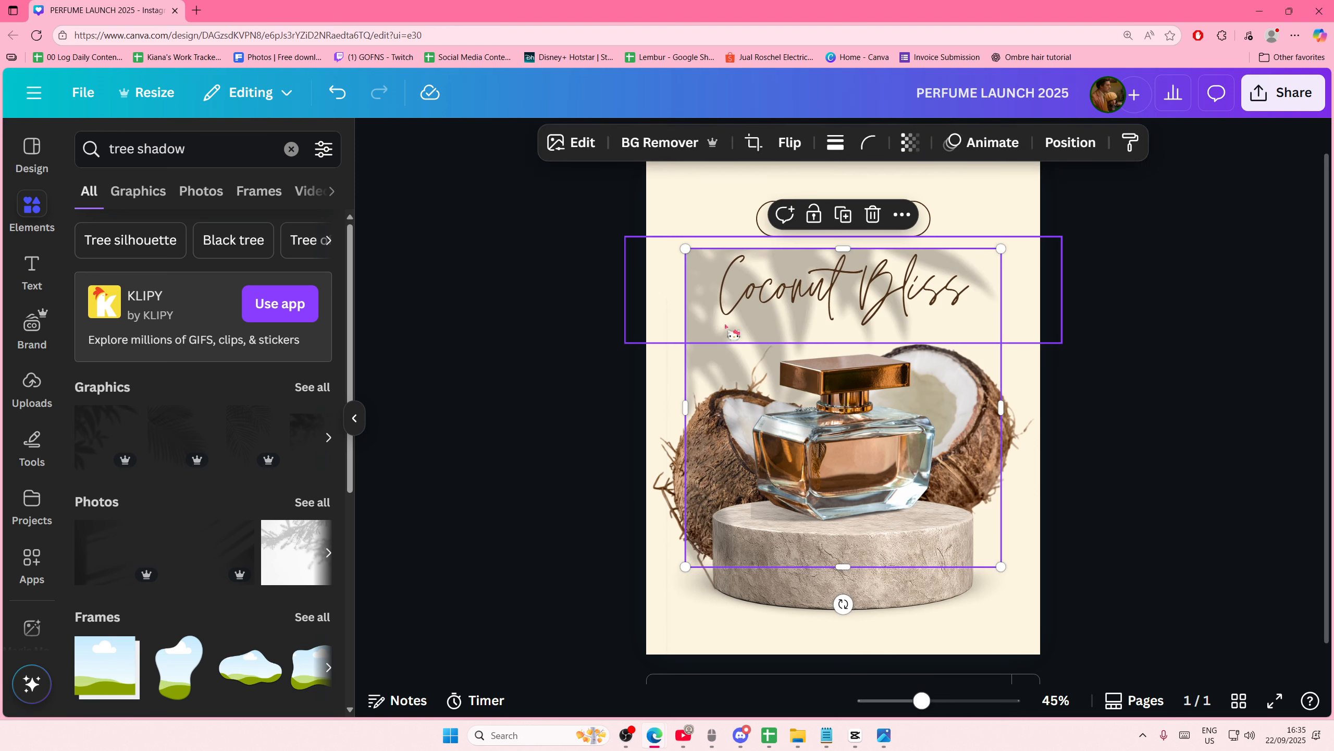
pyautogui.moveTo(744, 375); pyautogui.dragTo(705, 288)
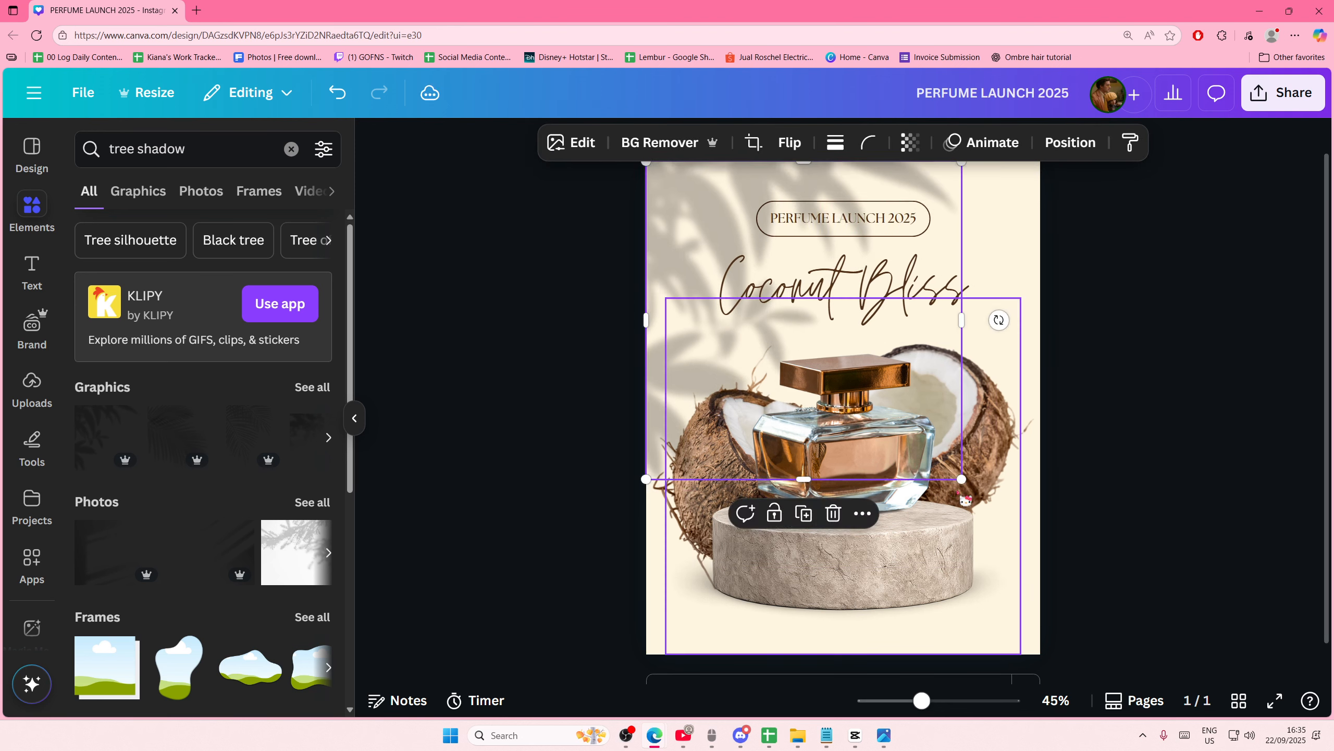
pyautogui.moveTo(961, 479); pyautogui.dragTo(894, 434)
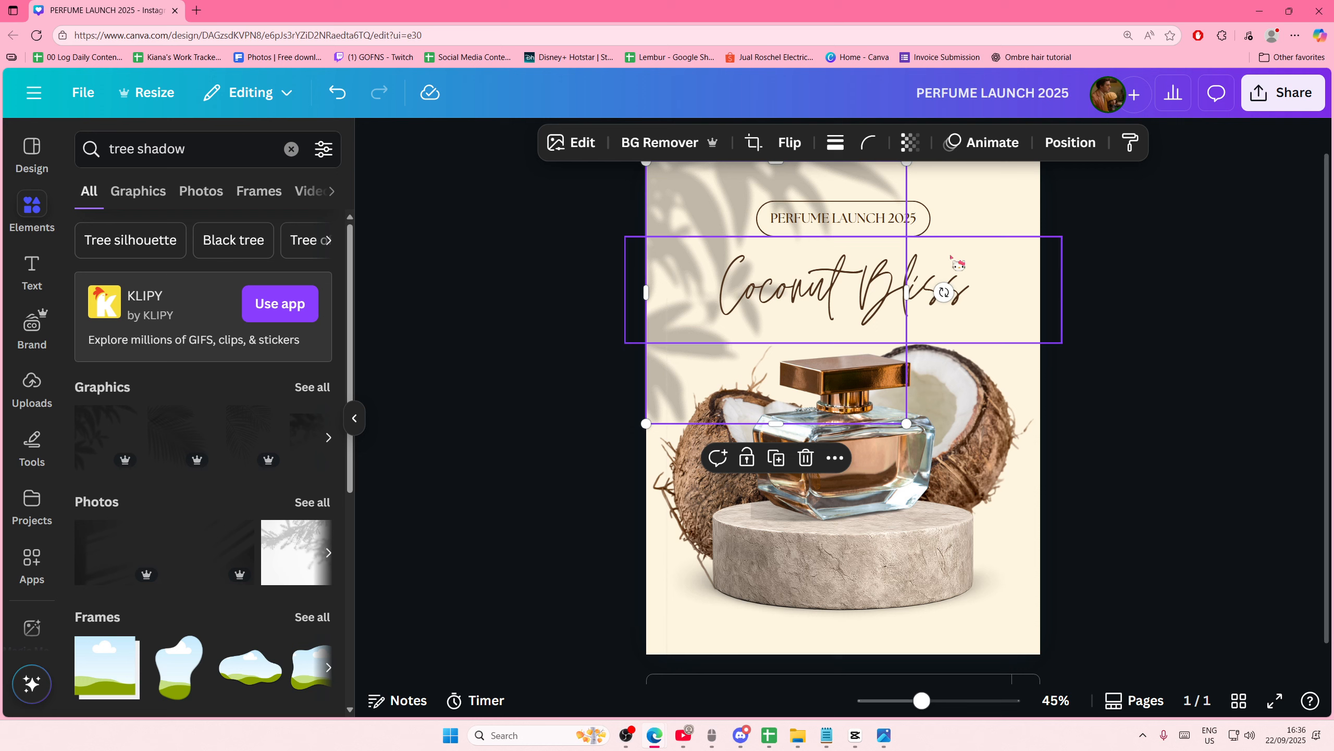
# Lower the opacity of the leaf shadow graphic to make it fainter.
pyautogui.click(910, 141)
pyautogui.moveTo(962, 215); pyautogui.dragTo(882, 233)
pyautogui.click(1170, 334)
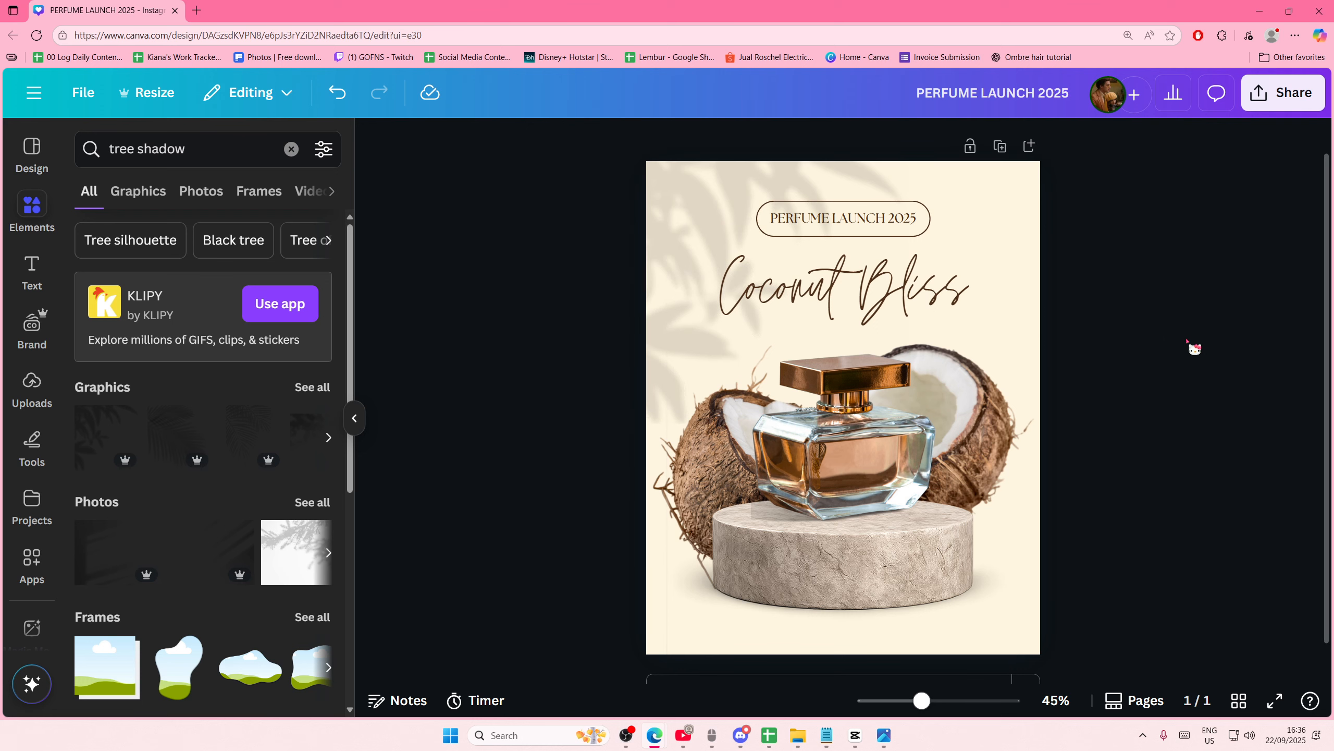